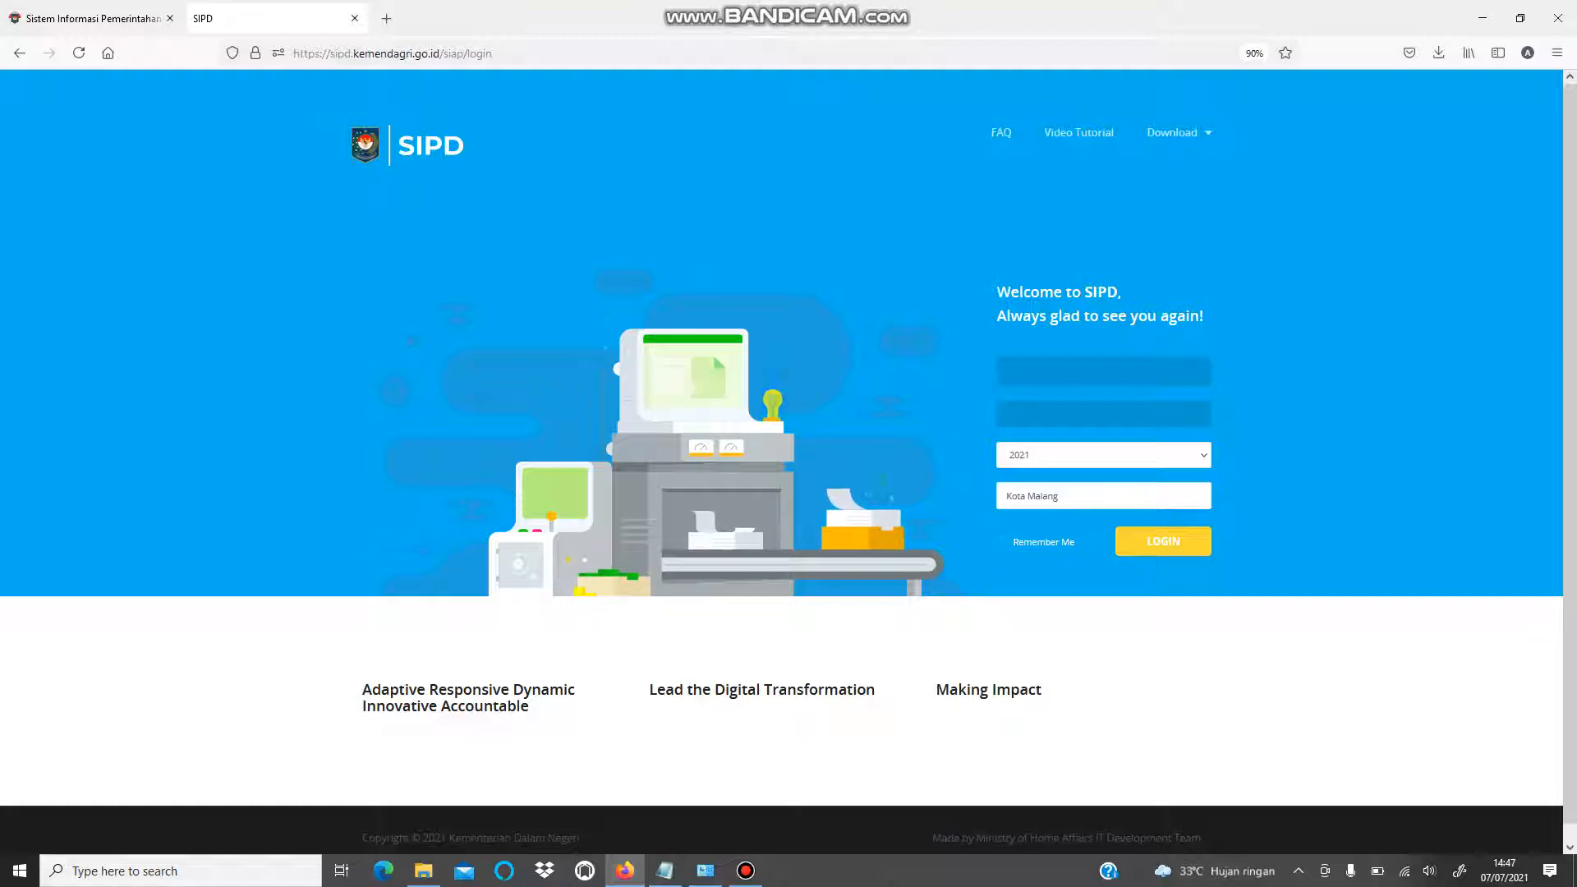
- Sign in with the saved Kota Malang 2021 login to reach the SKPD dashboard
click(1045, 377)
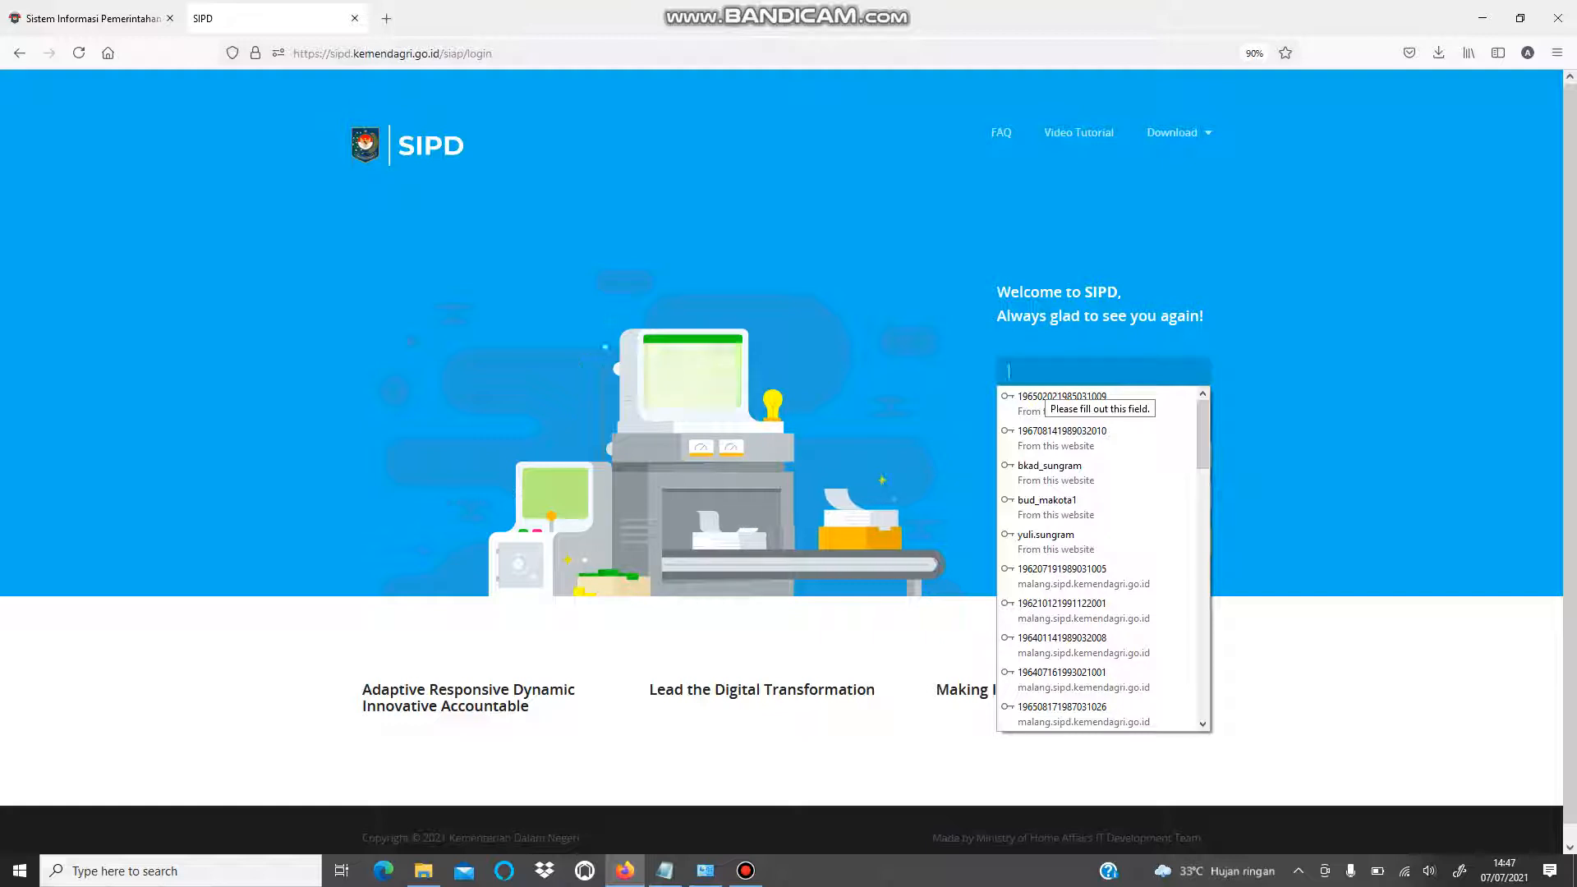
text(yu)
click(1048, 402)
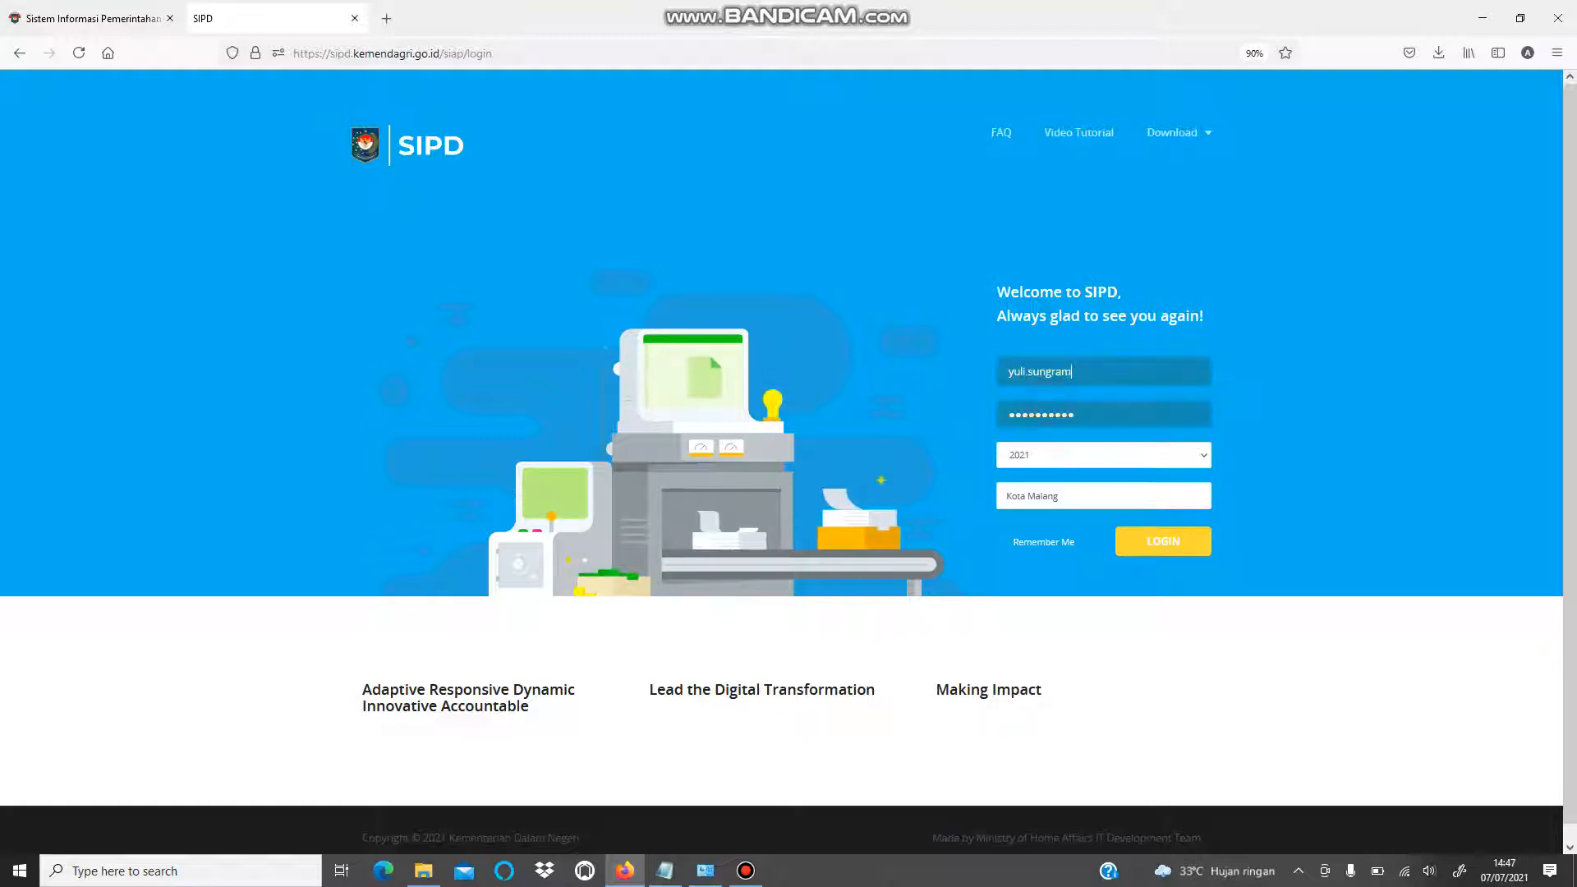
click(1195, 543)
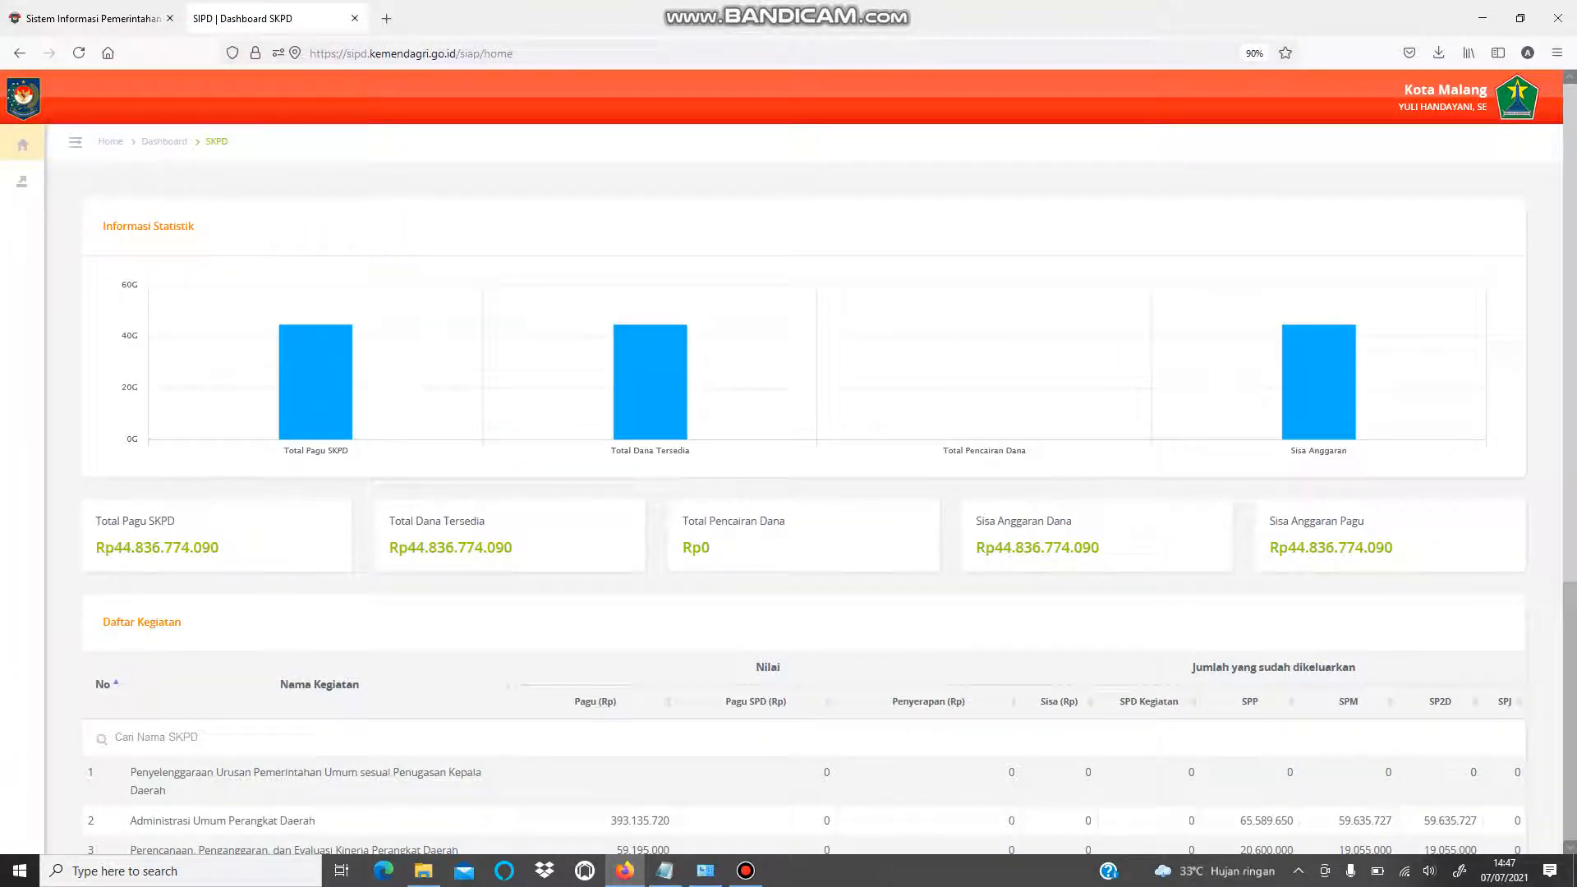
- Navigate the sidebar to Penatausahaan Pengeluaran > Rencana Anggaran Kas > Belanja
scroll(630, 476, down, 4)
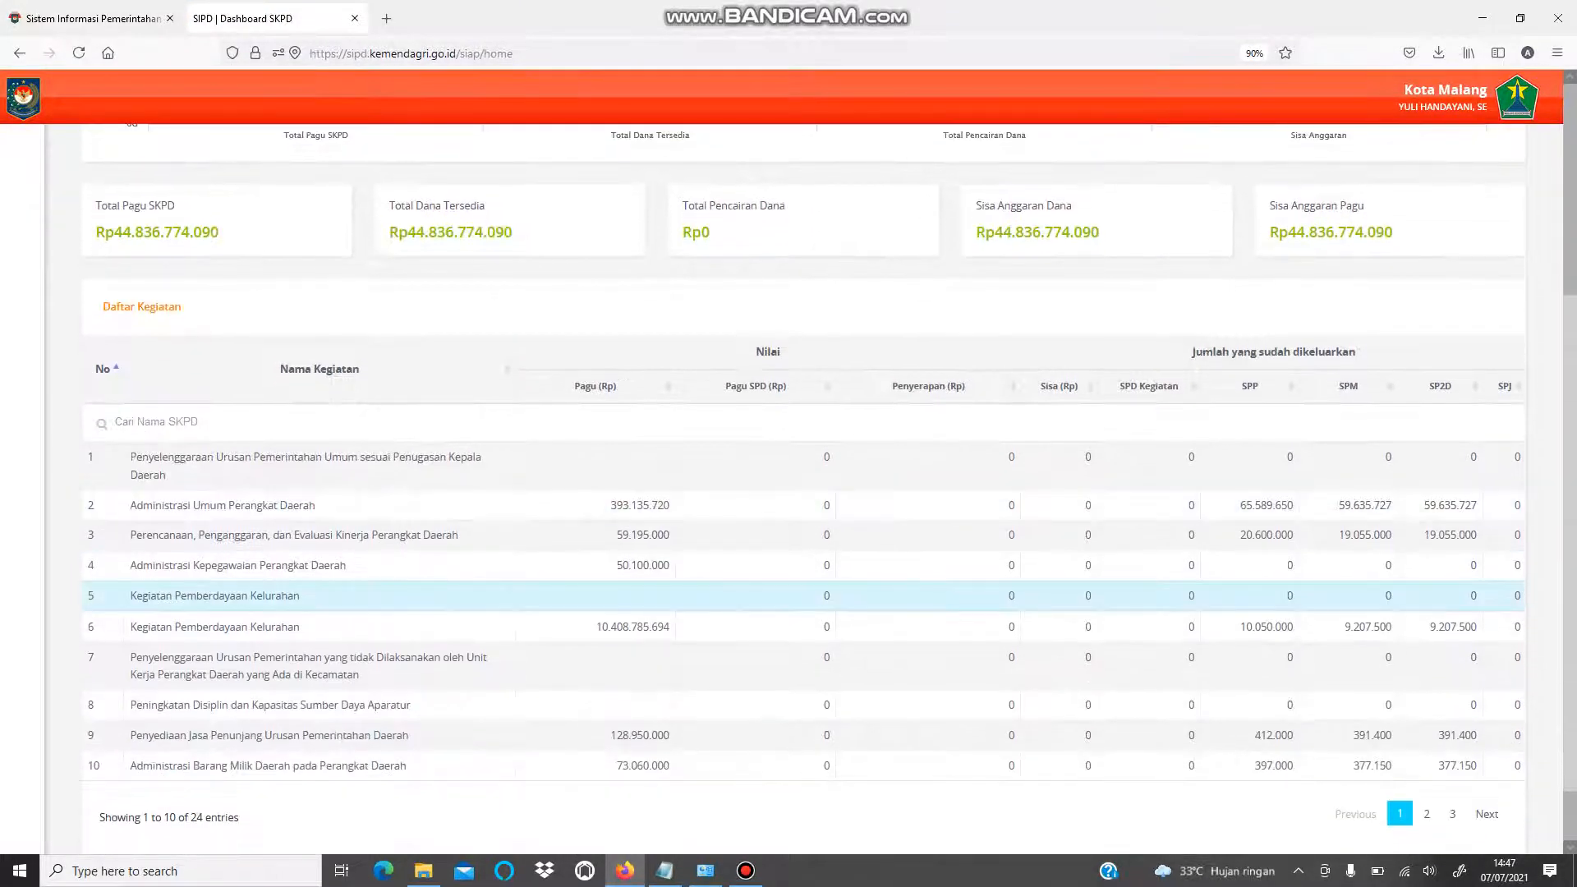
scroll(630, 476, up, 4)
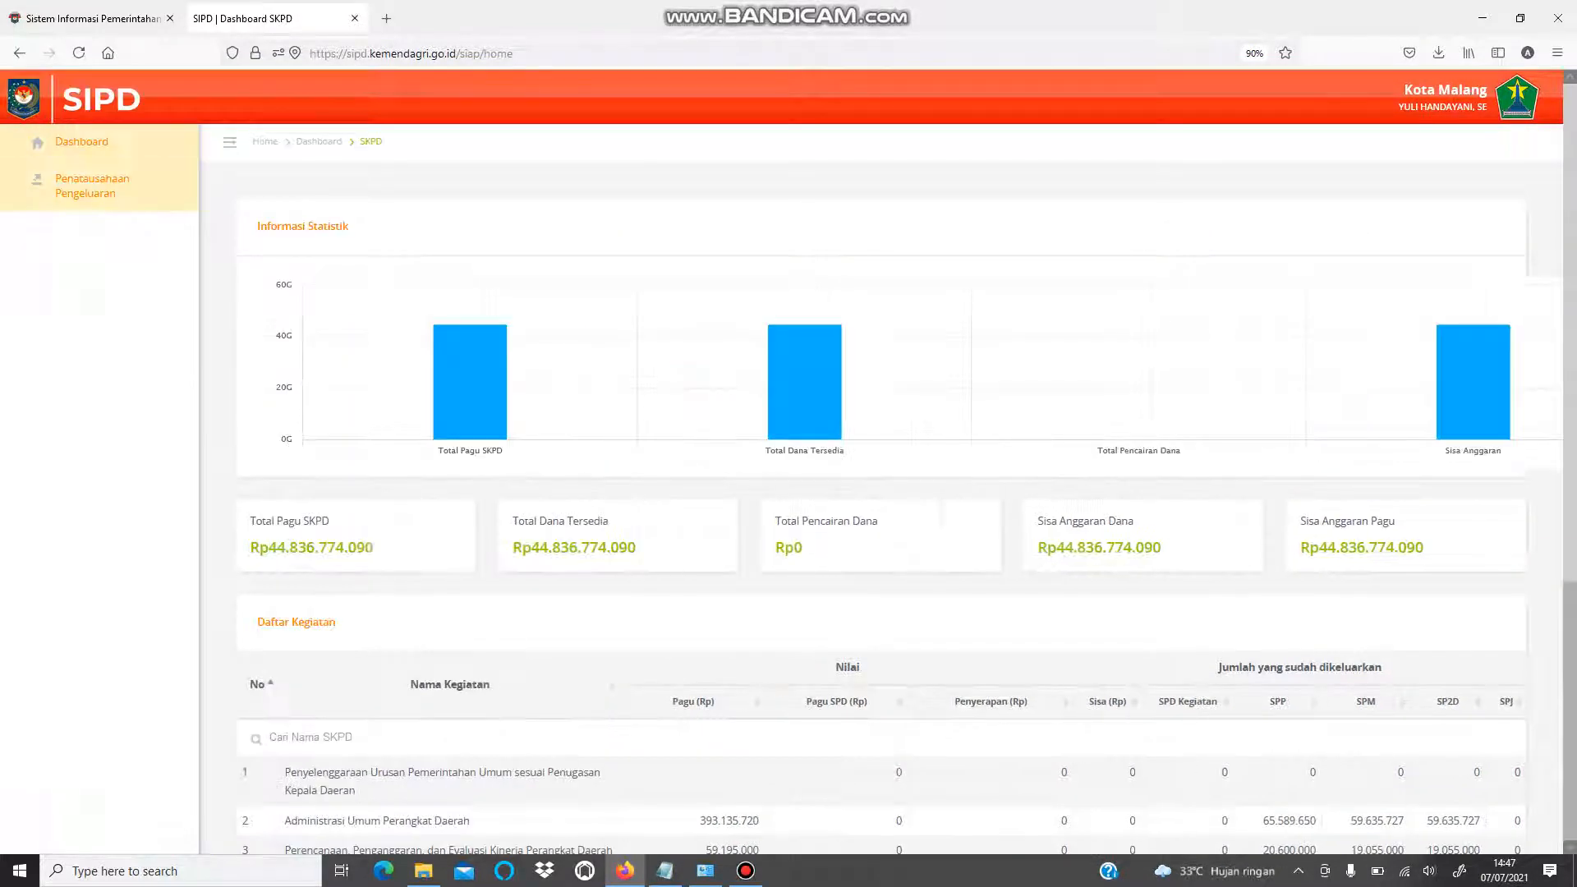
click(76, 142)
click(86, 195)
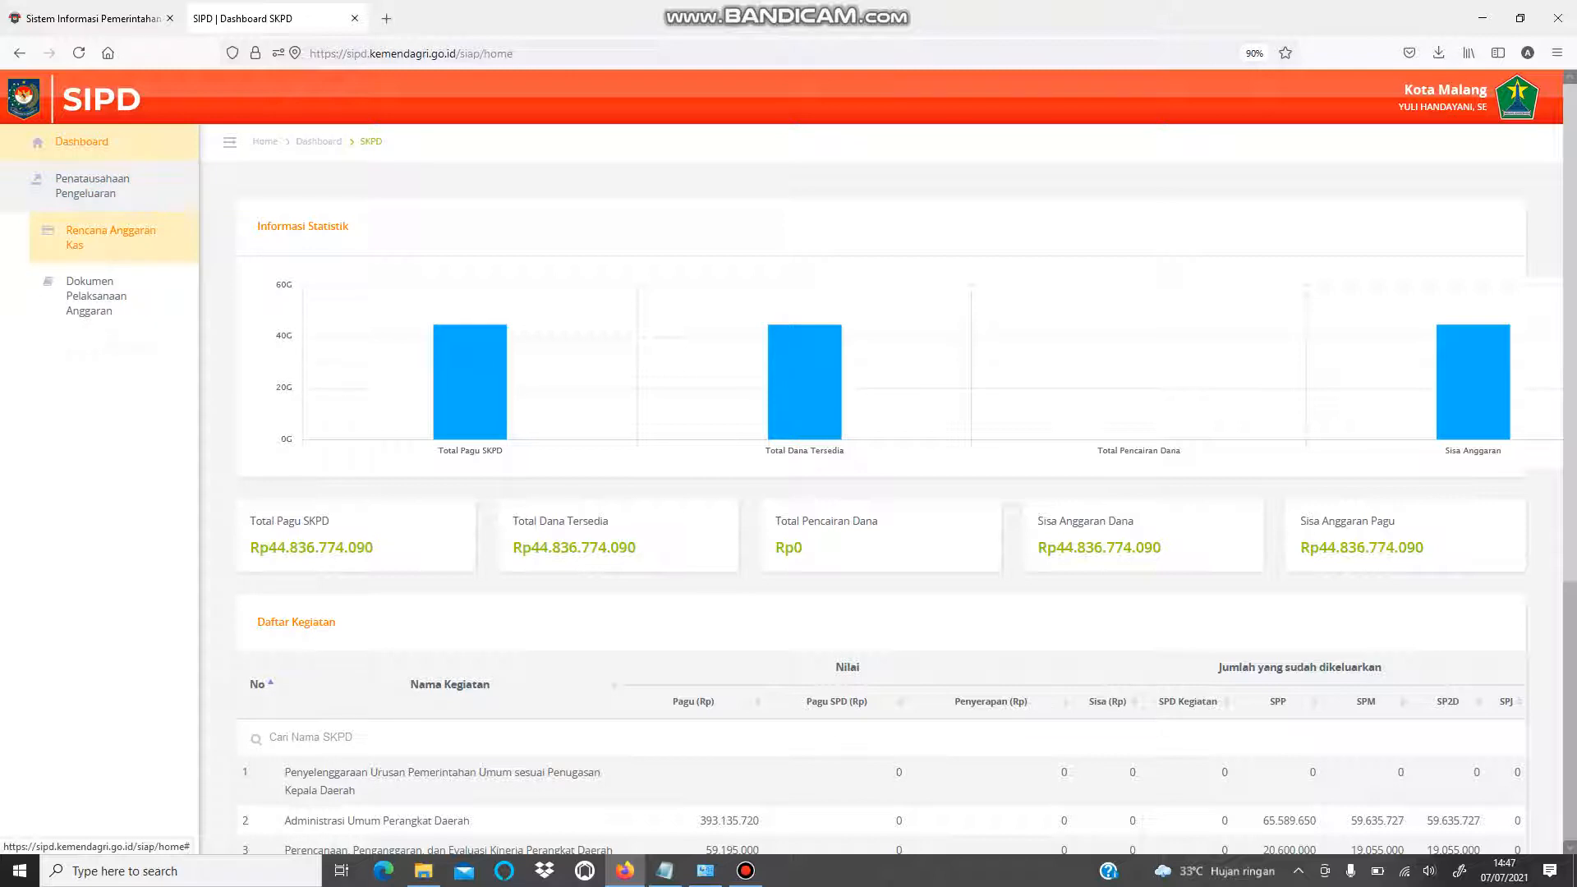
click(116, 233)
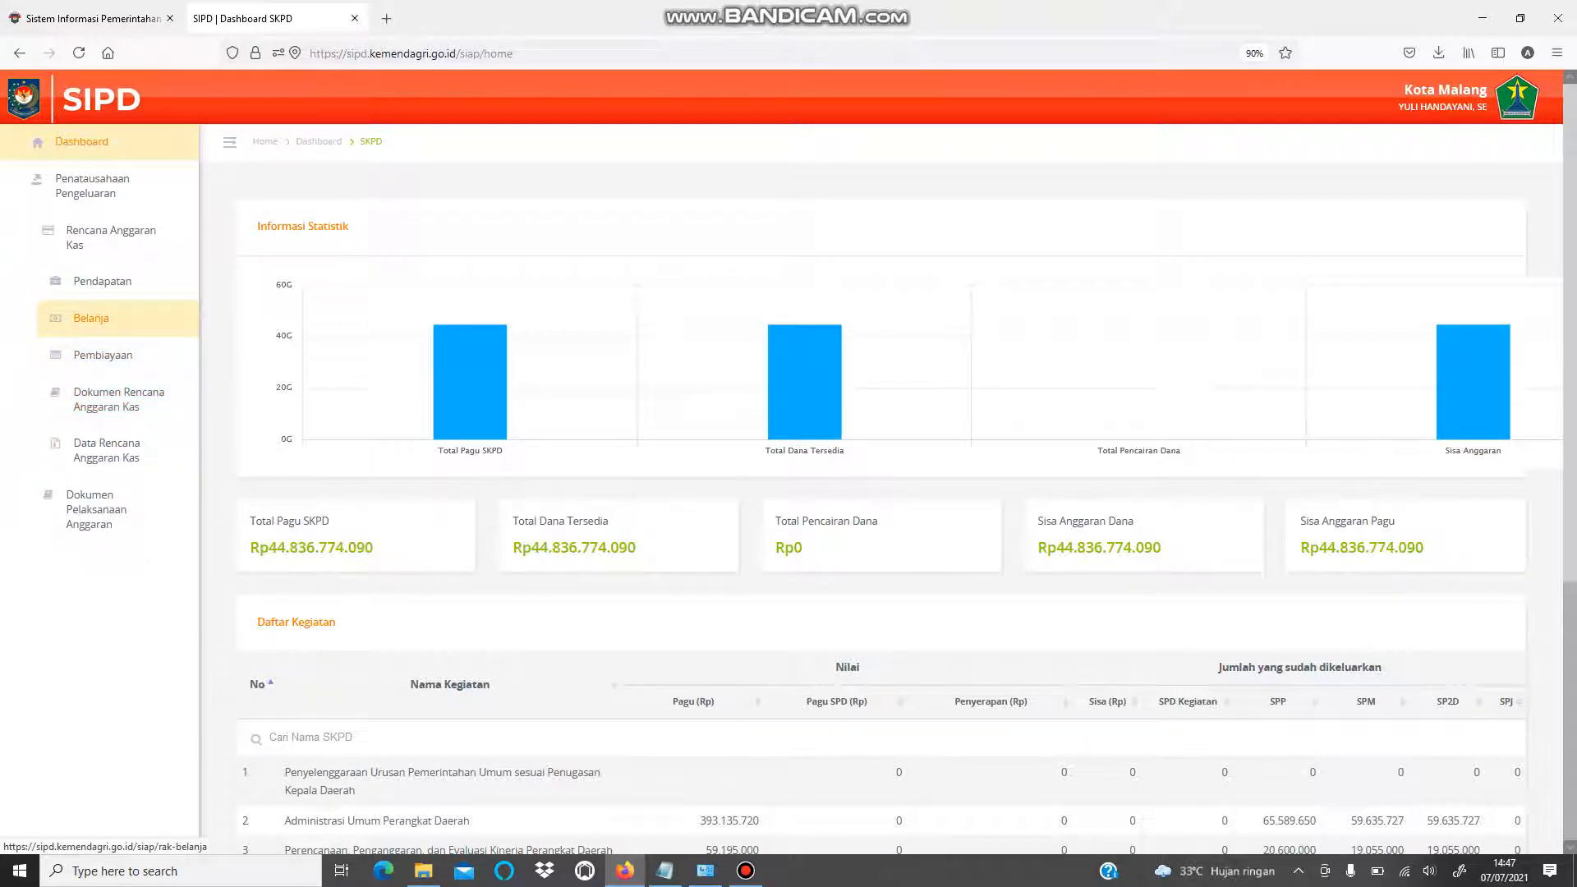
click(91, 319)
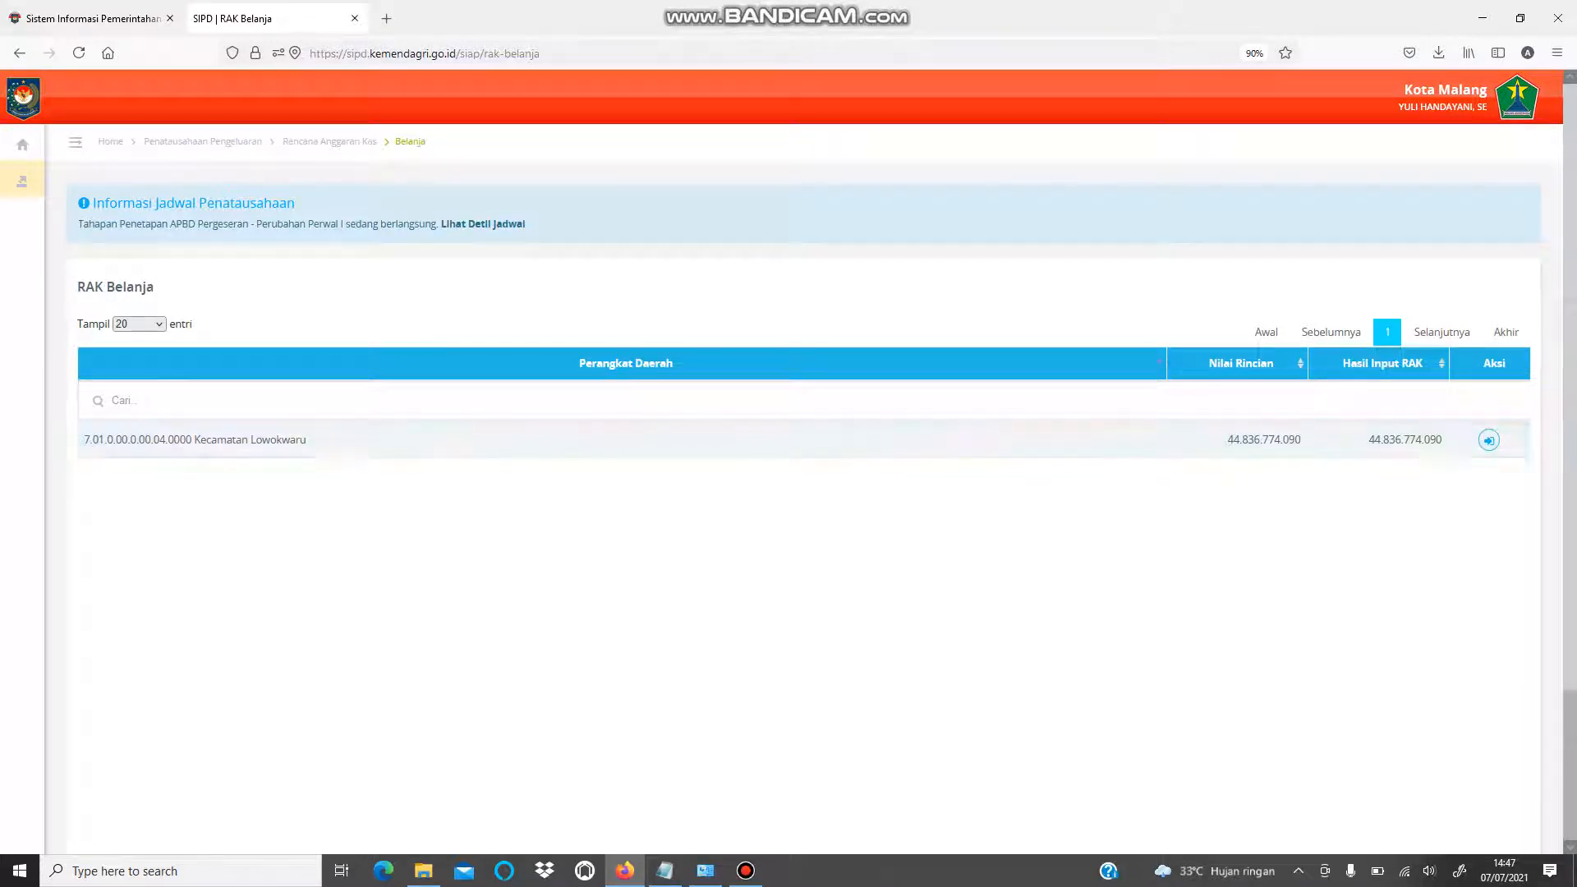
- Verify Lowokwaru's Nilai Rincian and Hasil Input RAK both read 44.836.774.090, then open its breakdown
click(1364, 441)
drag(1364, 441, 1442, 440)
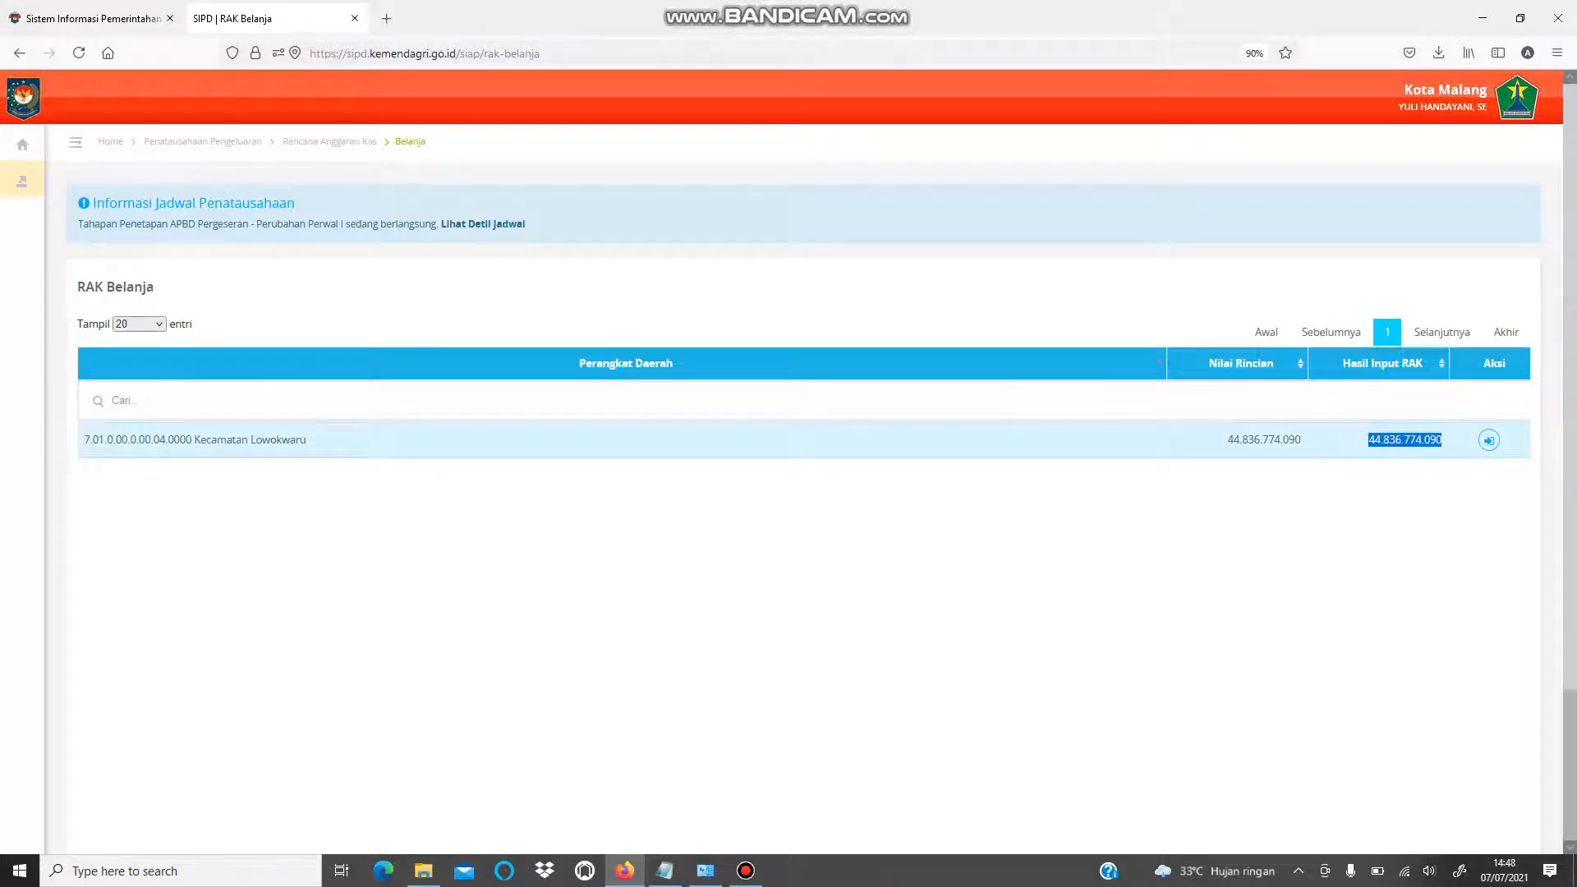
drag(1302, 441, 1227, 441)
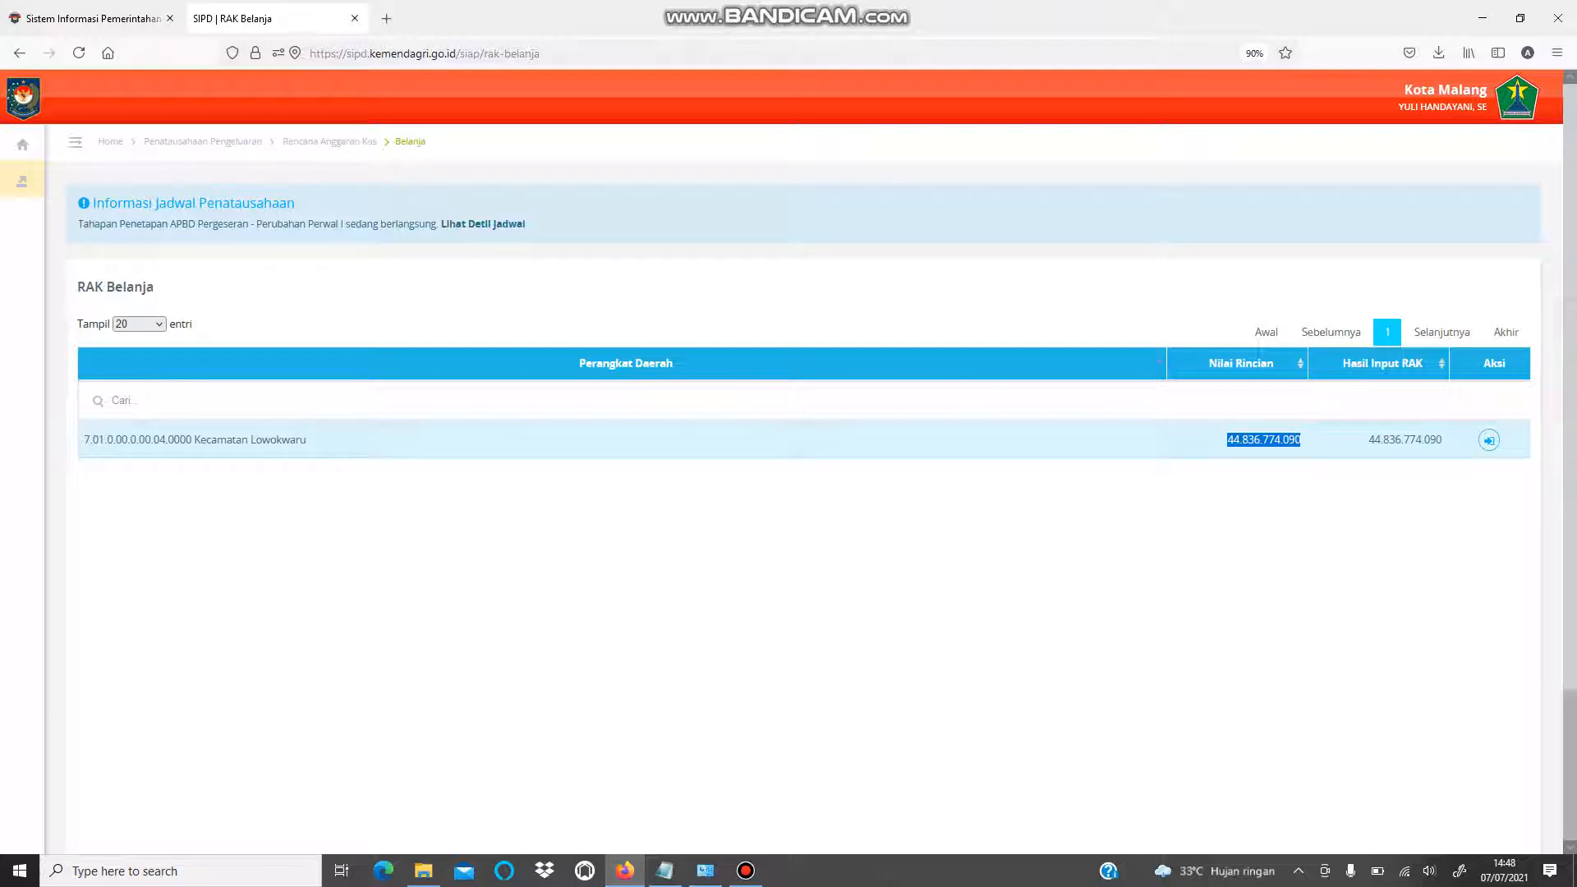
drag(1361, 440, 1442, 440)
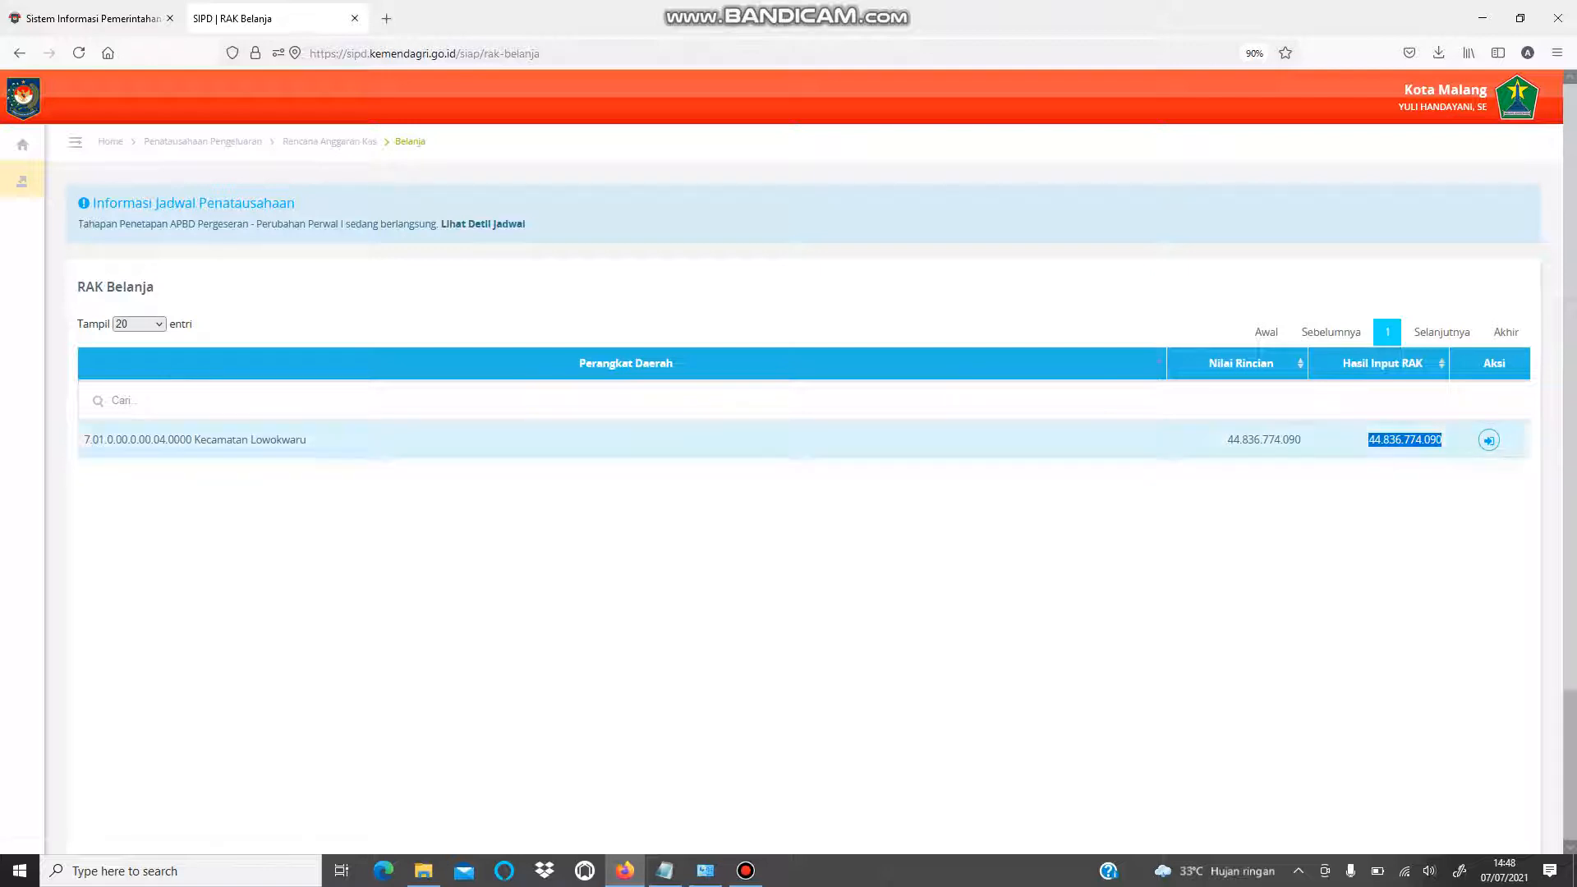
click(705, 501)
drag(1214, 440, 1301, 440)
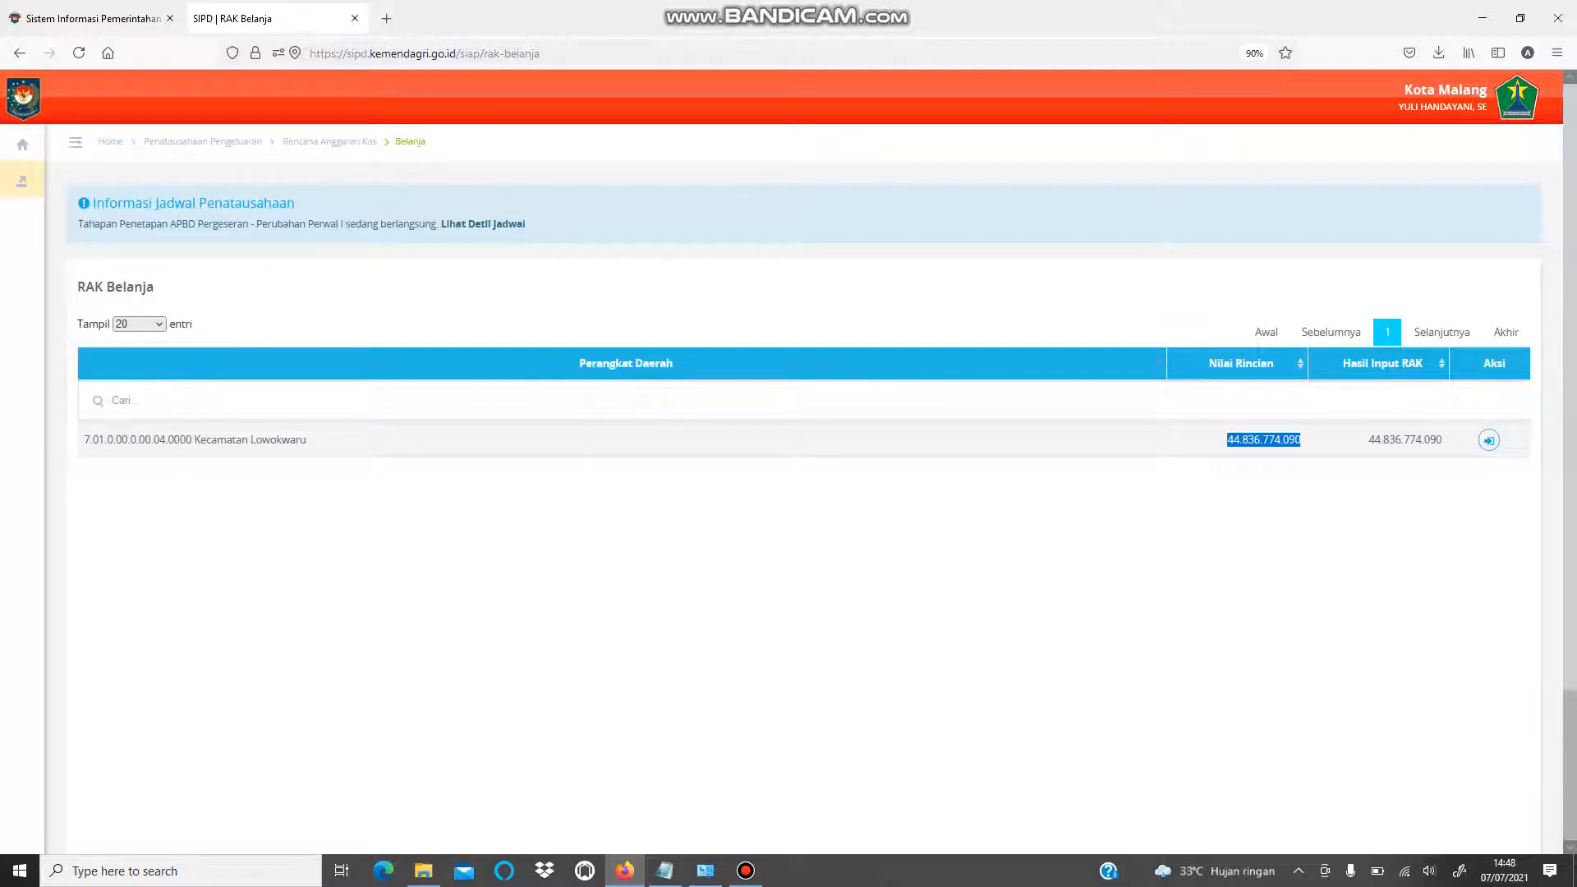
click(1350, 534)
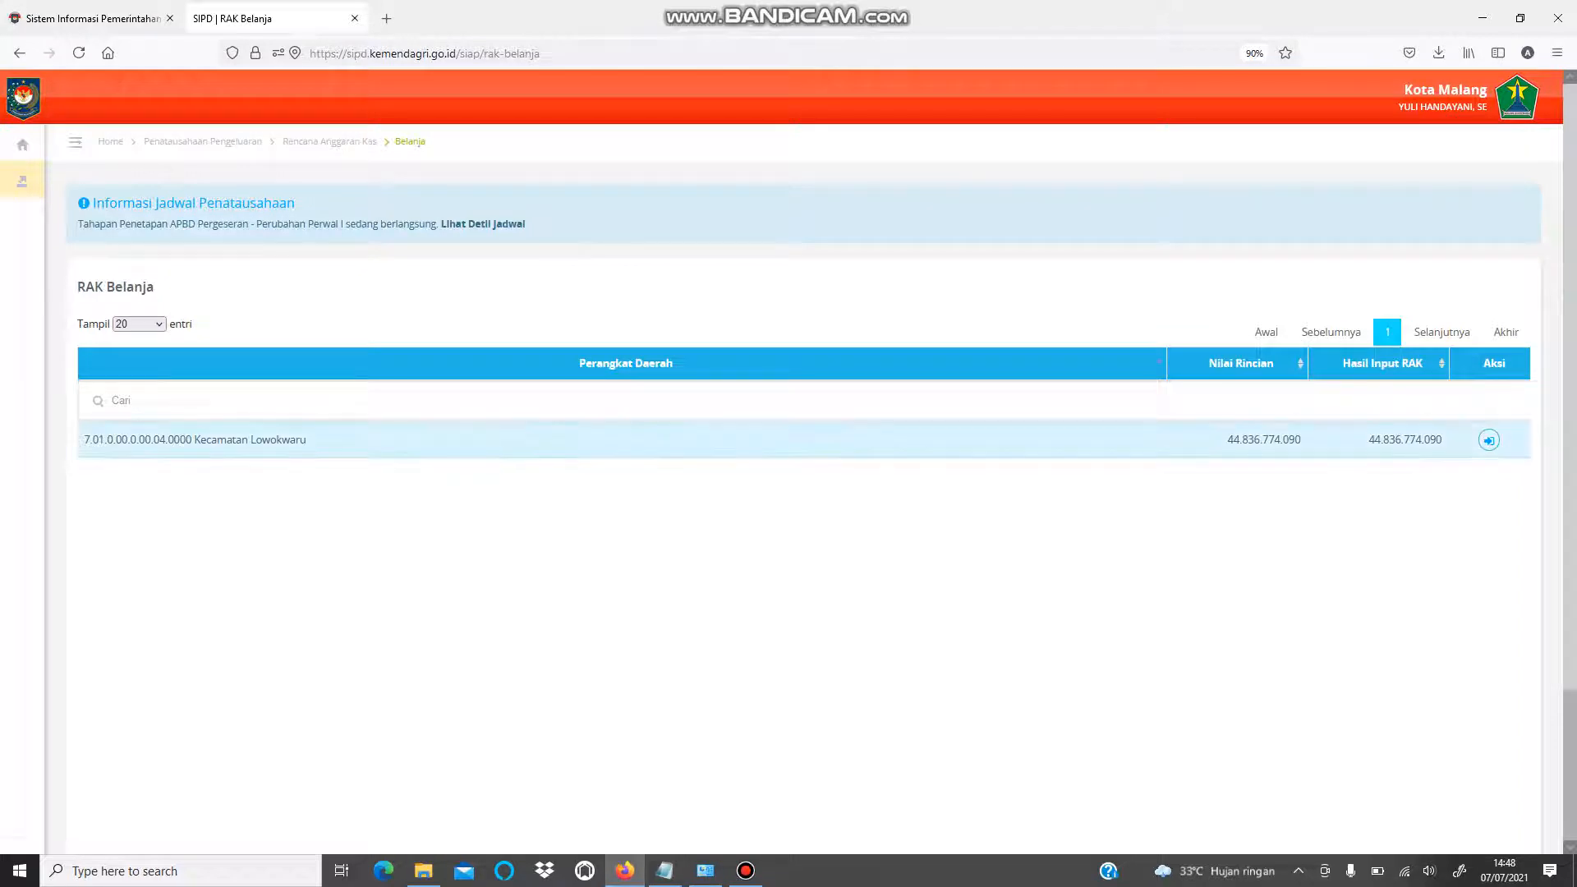
click(1487, 439)
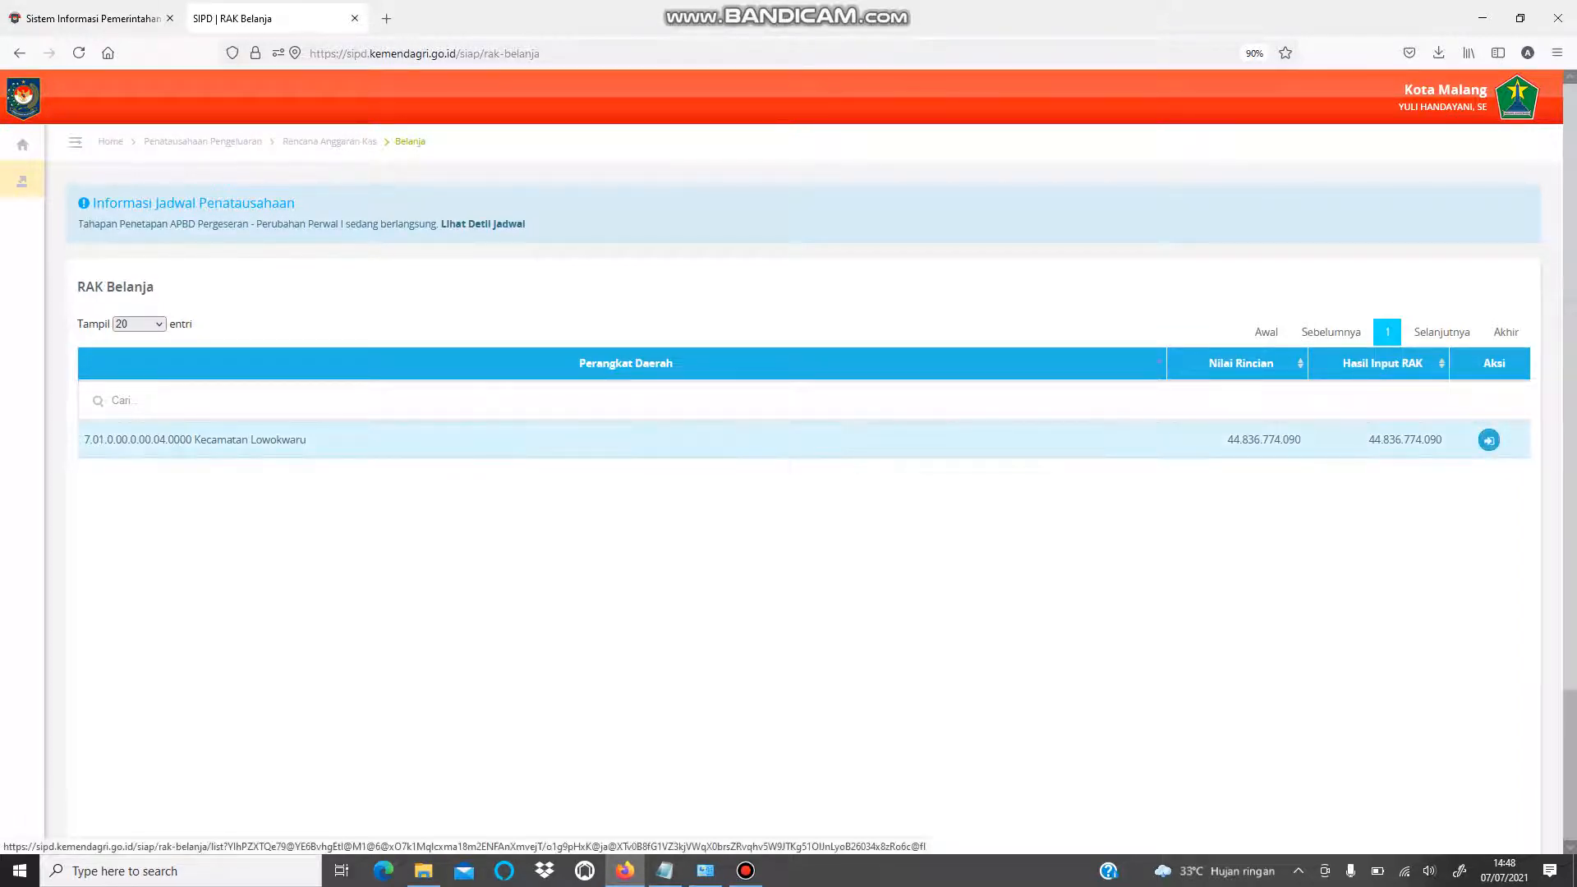
click(1488, 439)
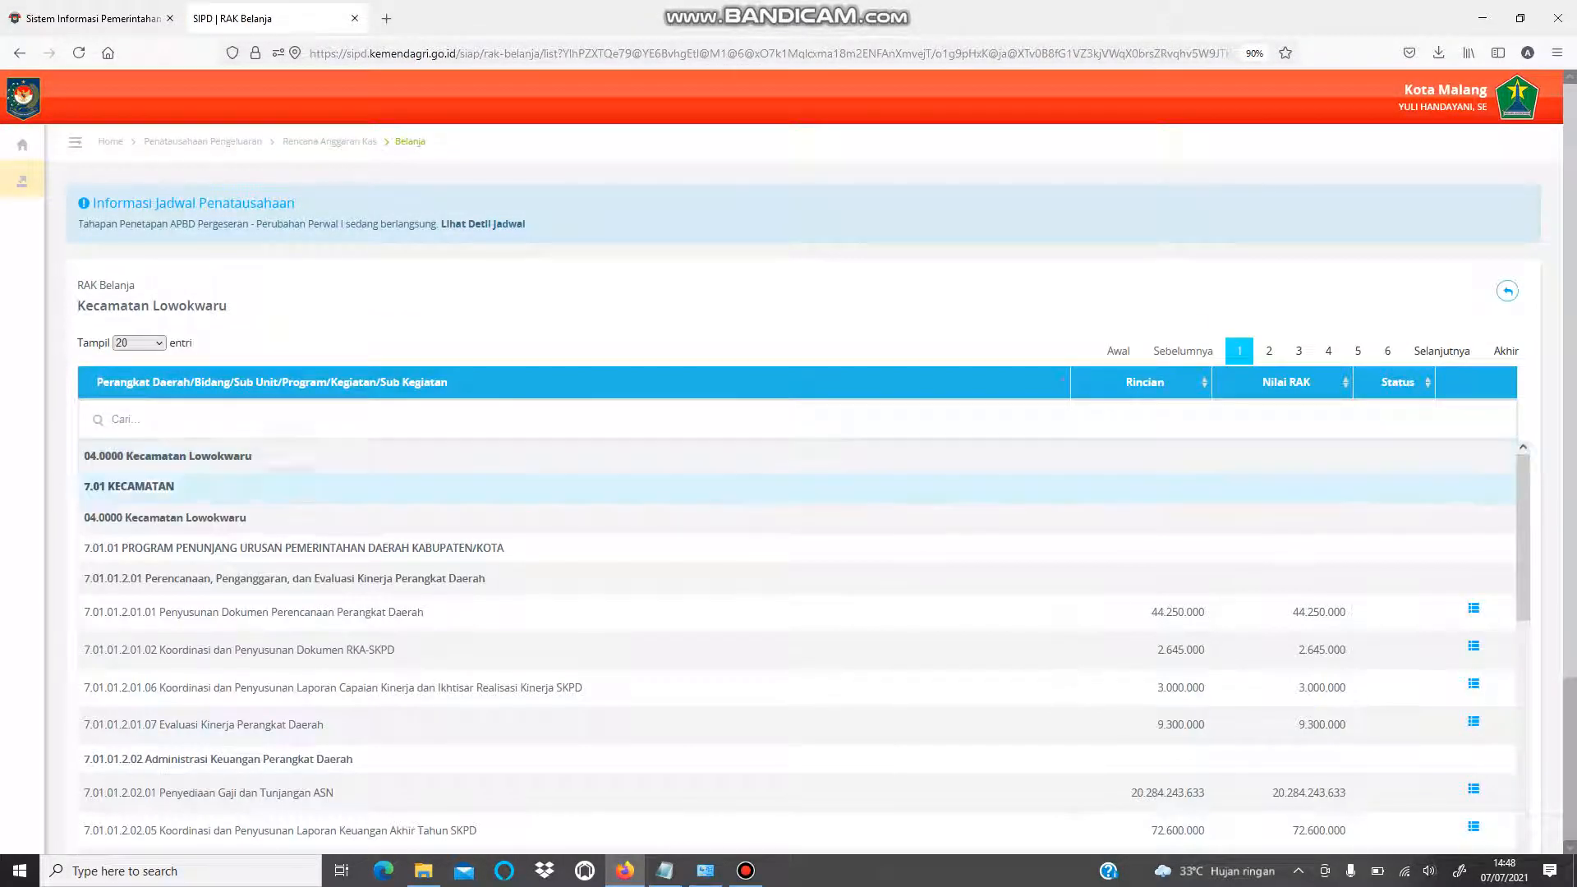
- Show the action choices on the Penyediaan Gaji dan Tunjangan ASN row (20.284.243.633)
scroll(788, 421, down, 2)
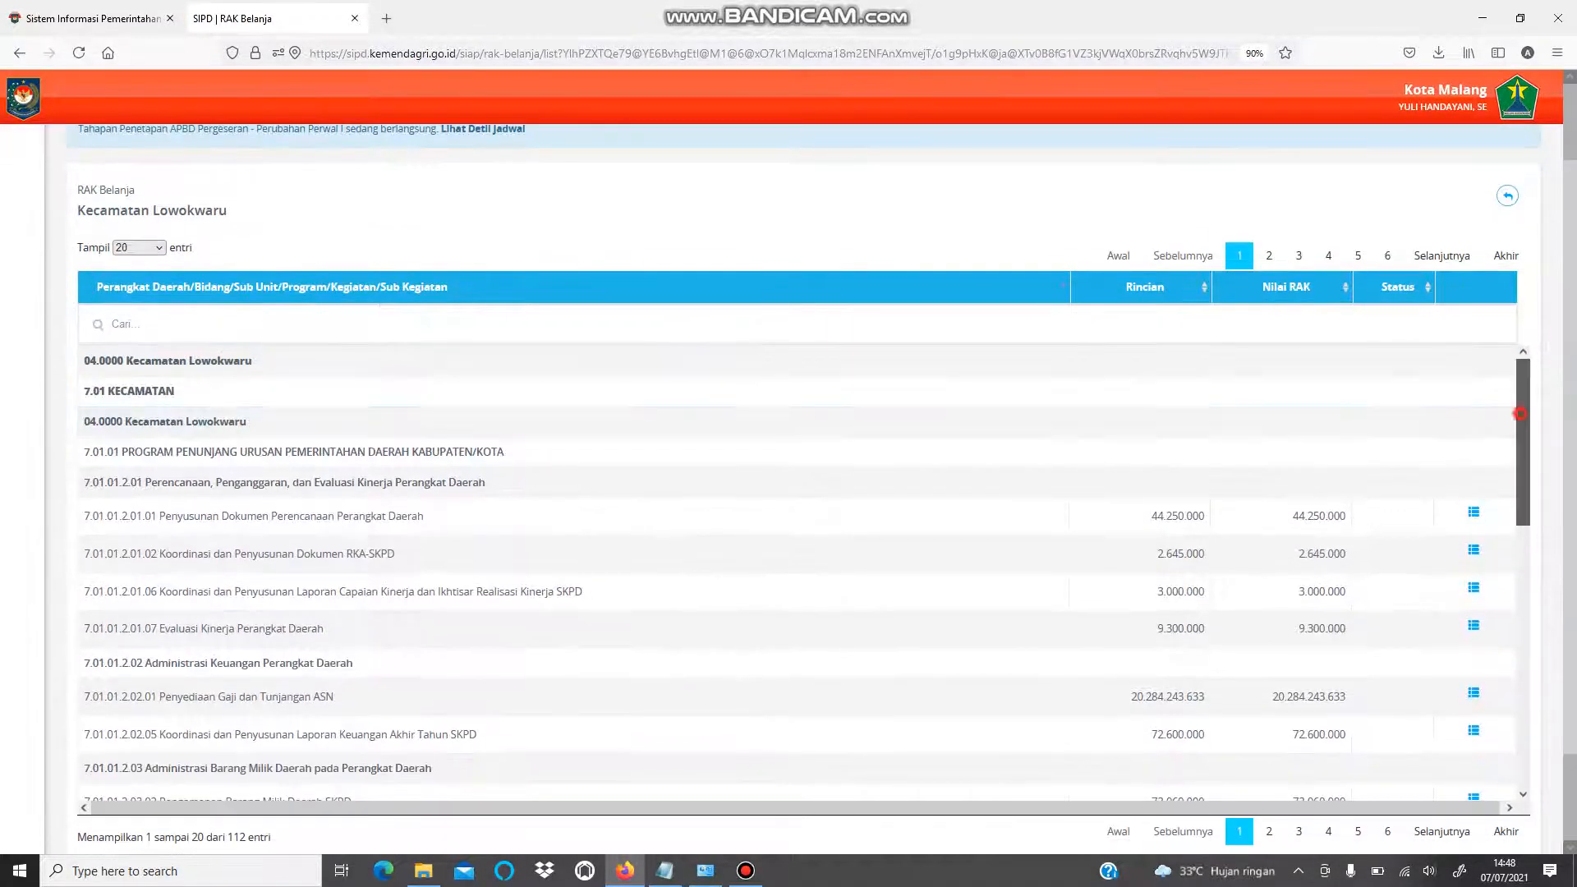
click(838, 322)
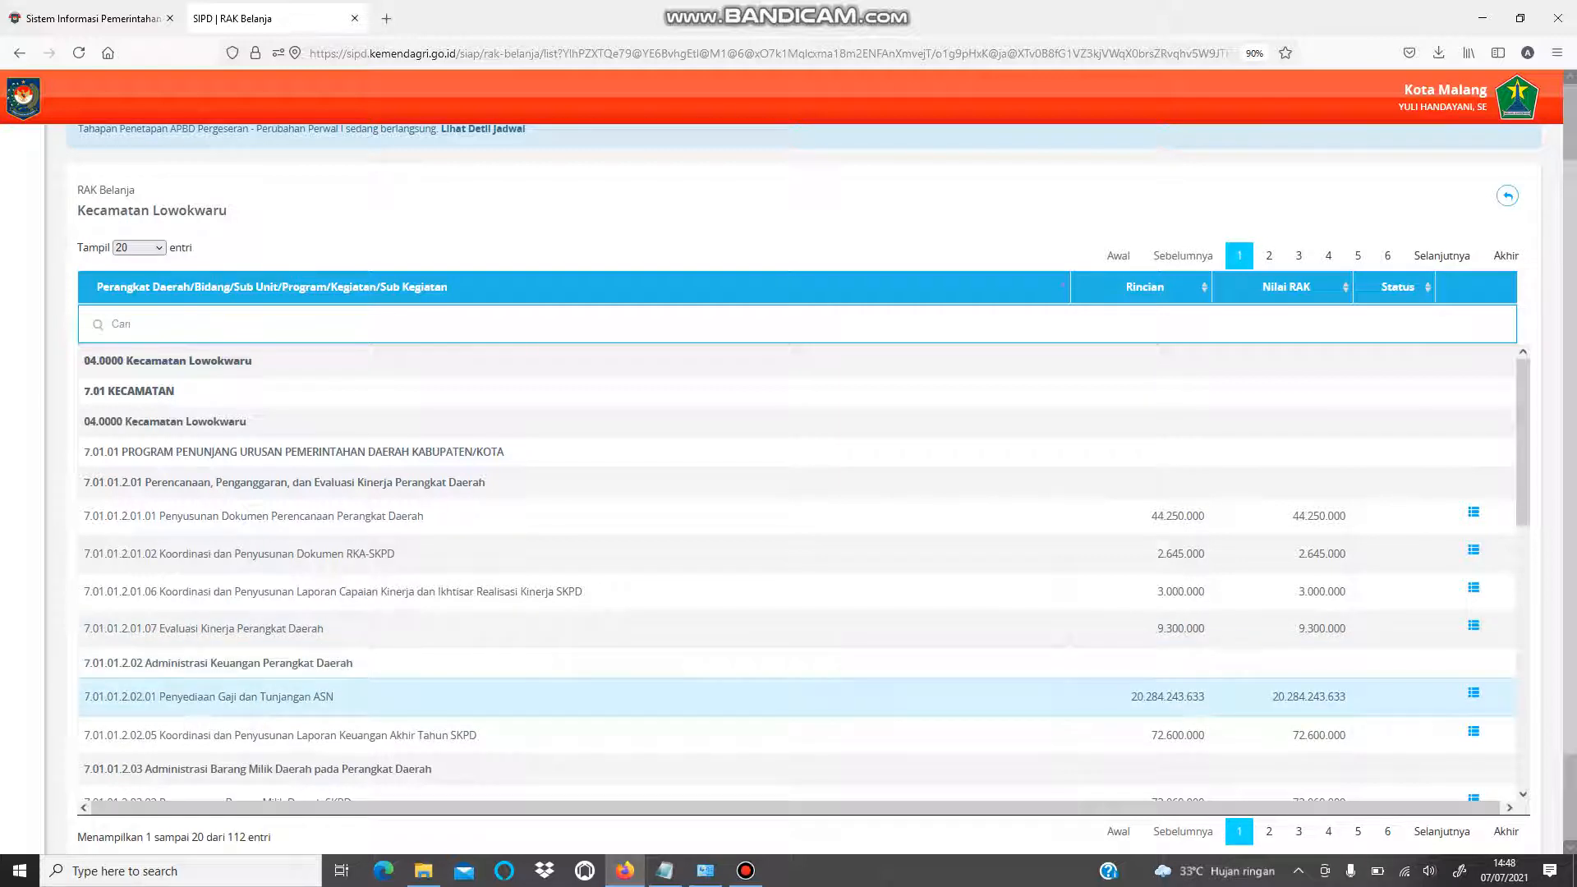
click(1473, 693)
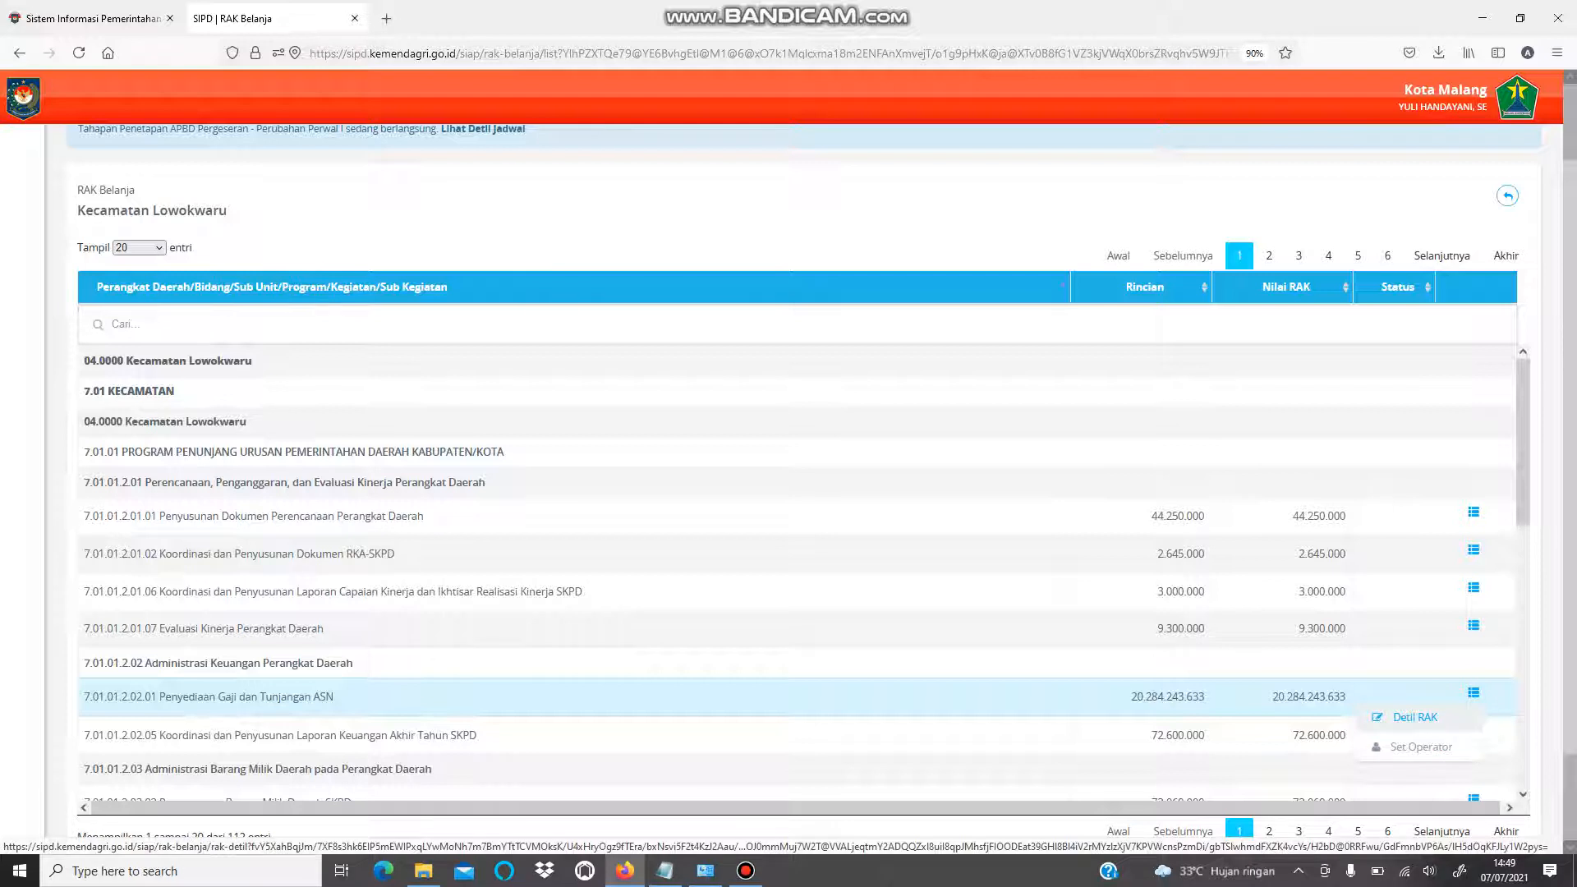
- Open the RAK detail for the Penyediaan Gaji dan Tunjangan ASN sub-activity
click(1473, 694)
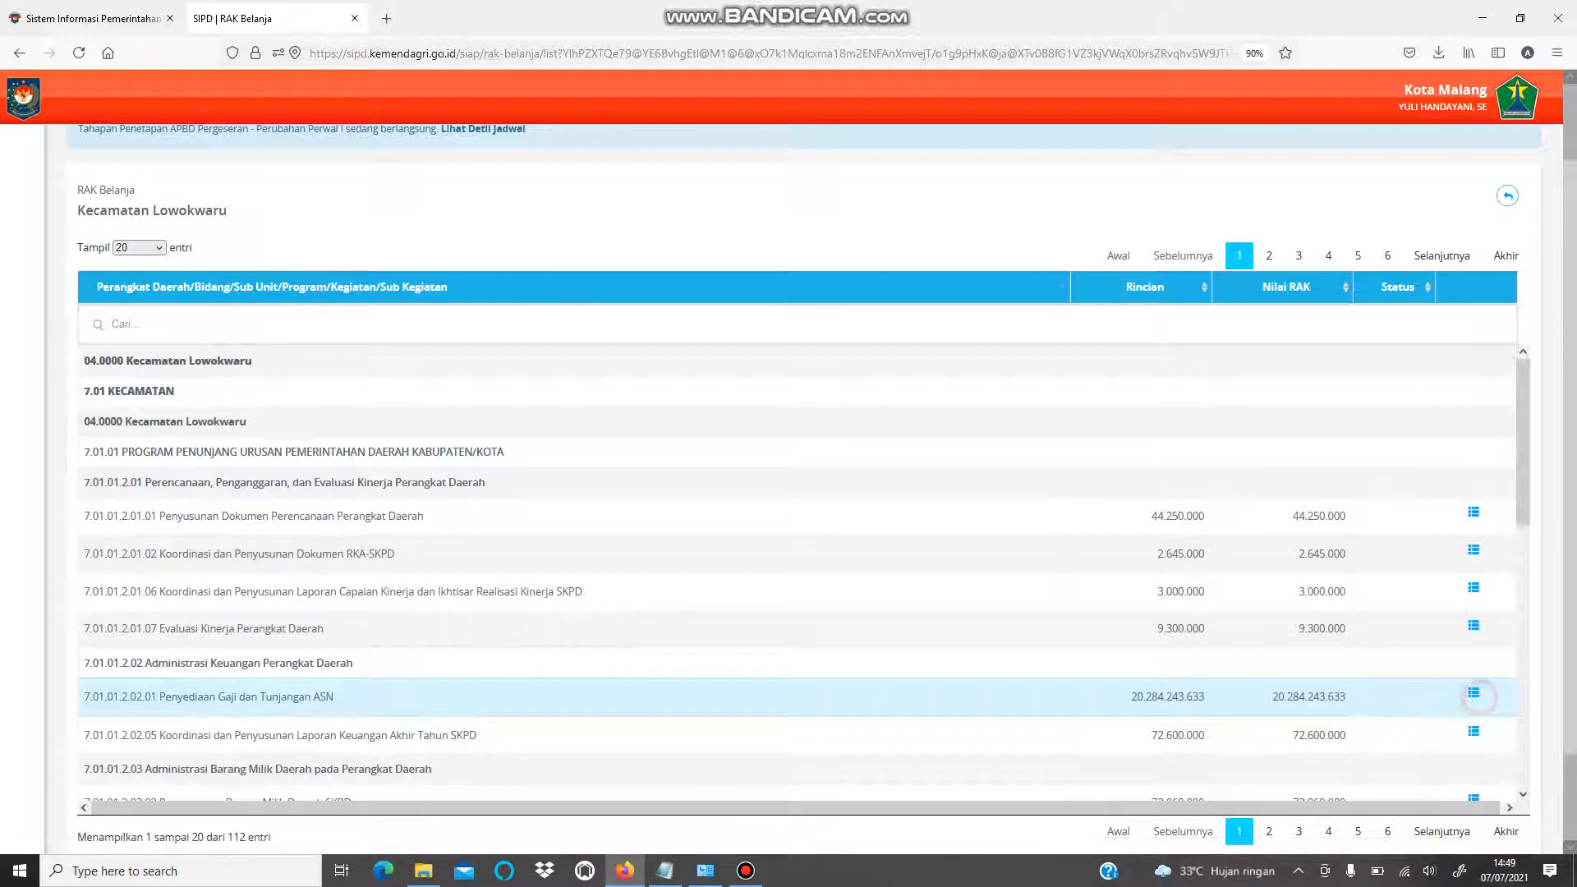
click(1473, 694)
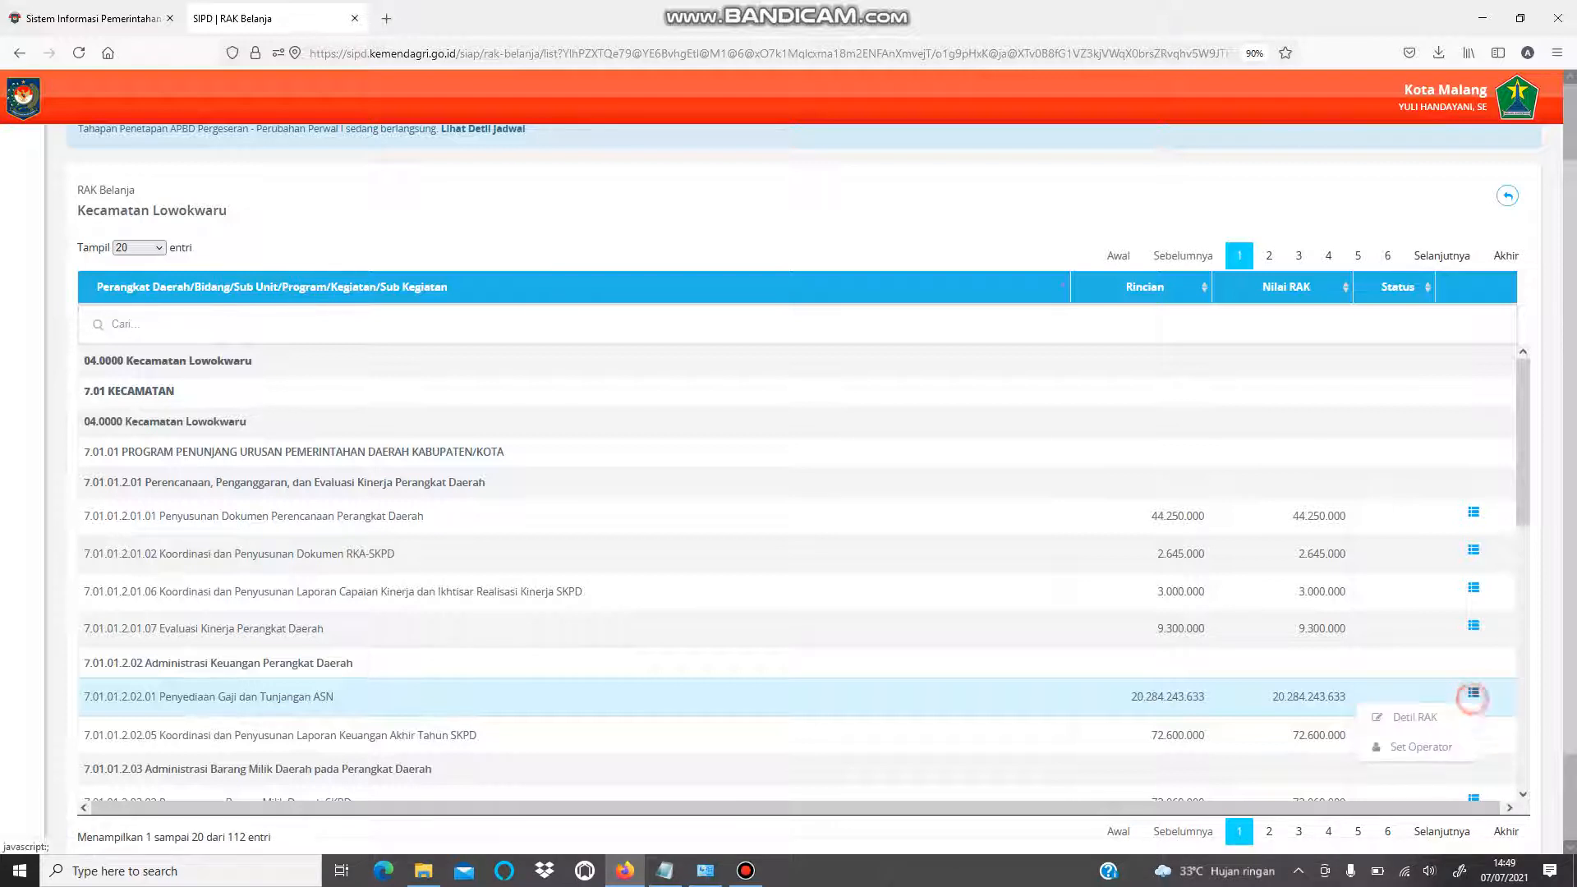
click(1448, 721)
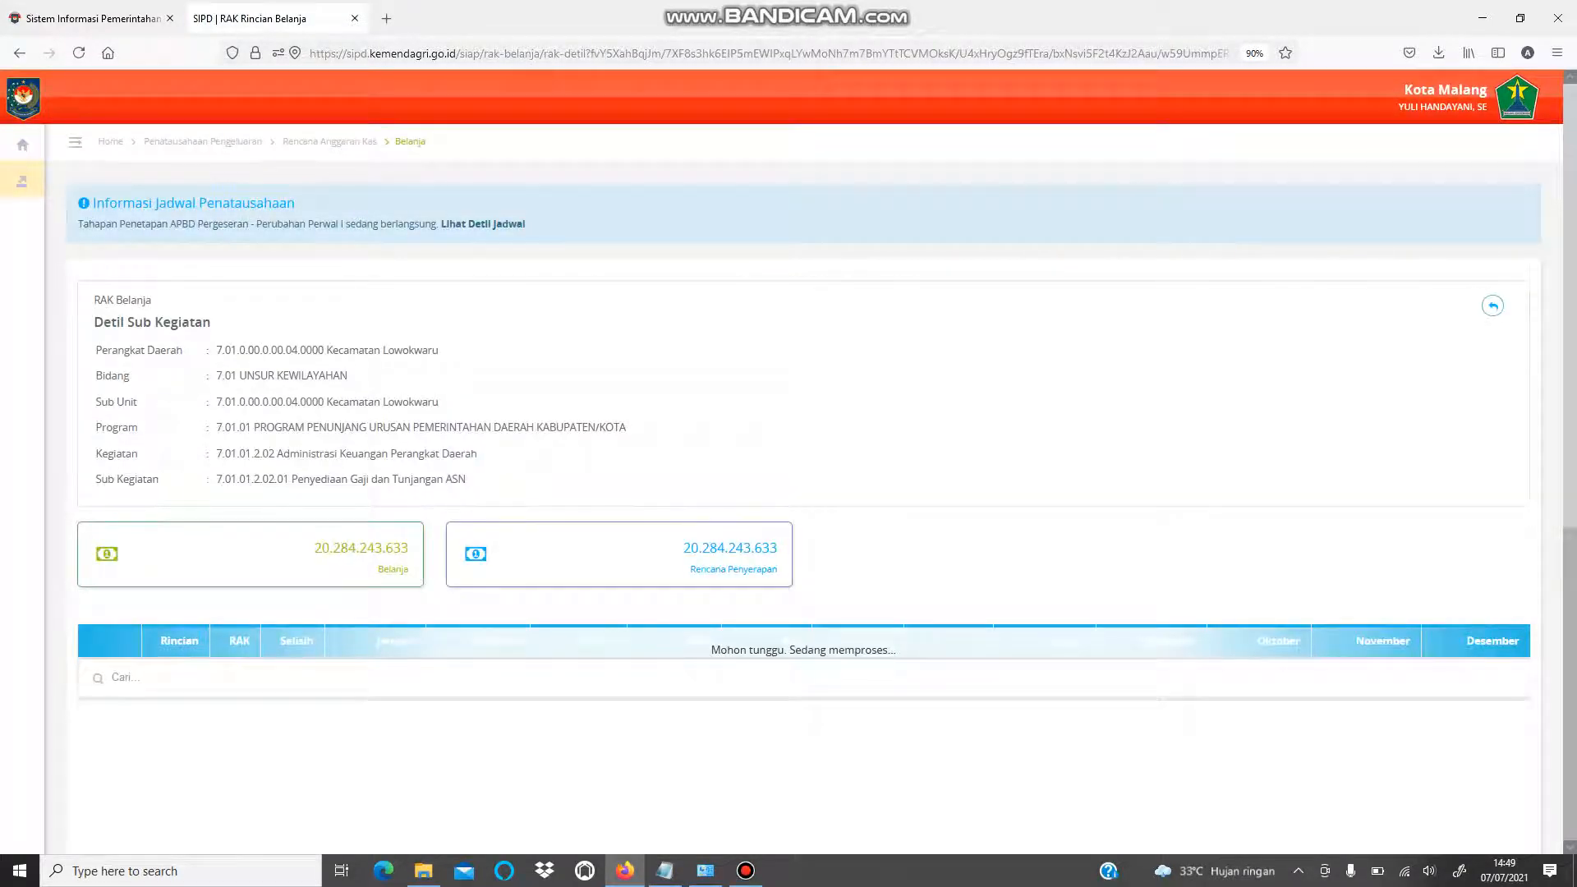
- Compare Belanja Gaji Pokok PNS Rincian 7.890.530.340 against RAK 7.905.893.170, then open its RAK form
scroll(803, 489, down, 2)
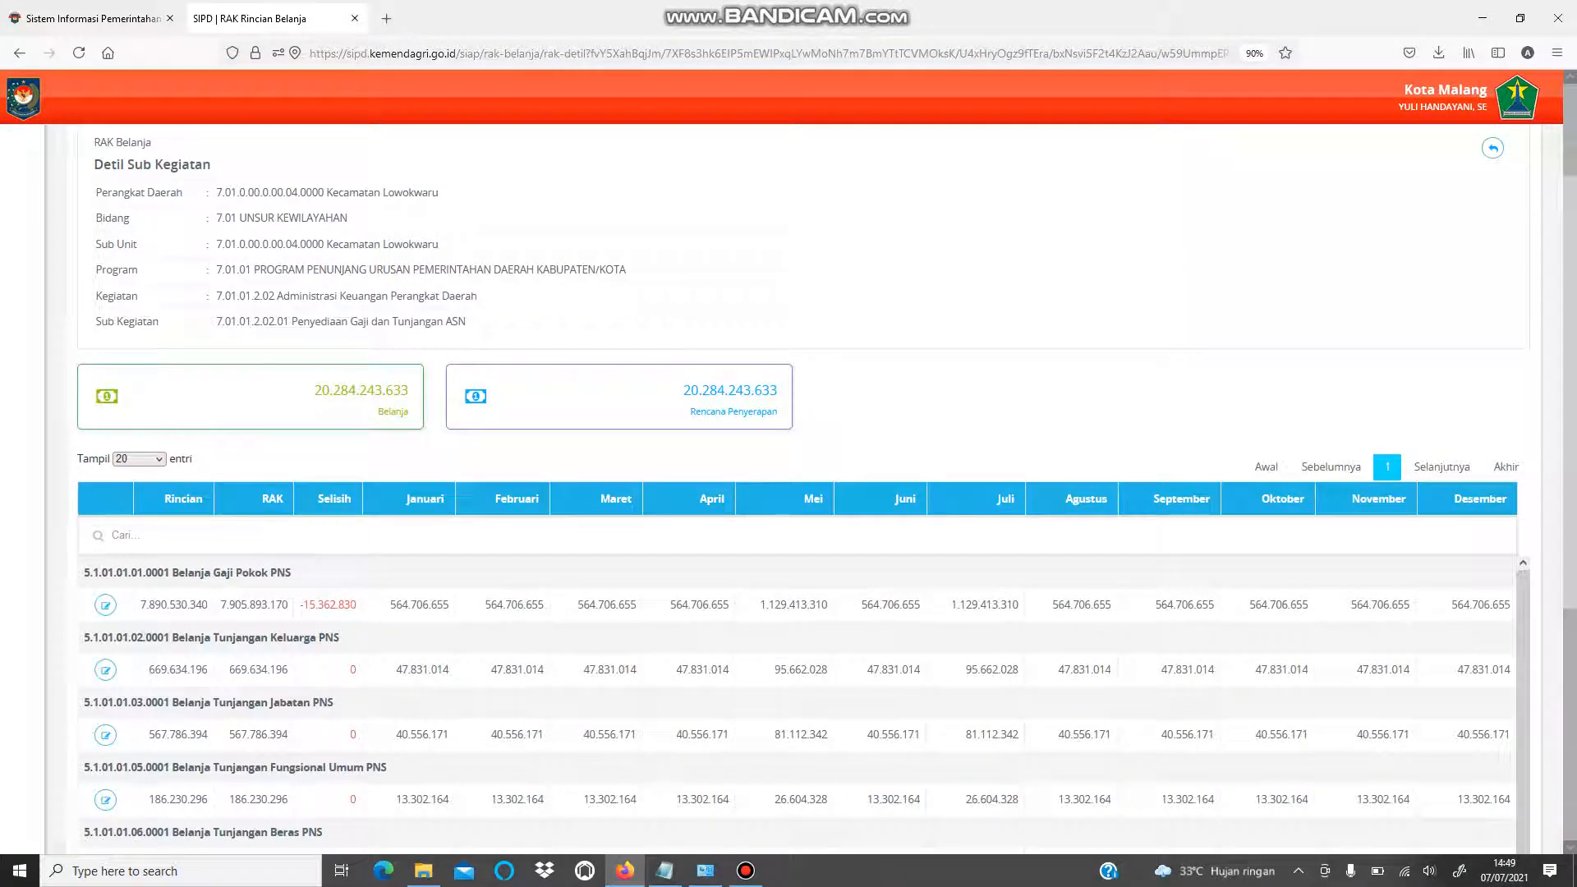
scroll(803, 493, down, 3)
drag(1569, 460, 1569, 457)
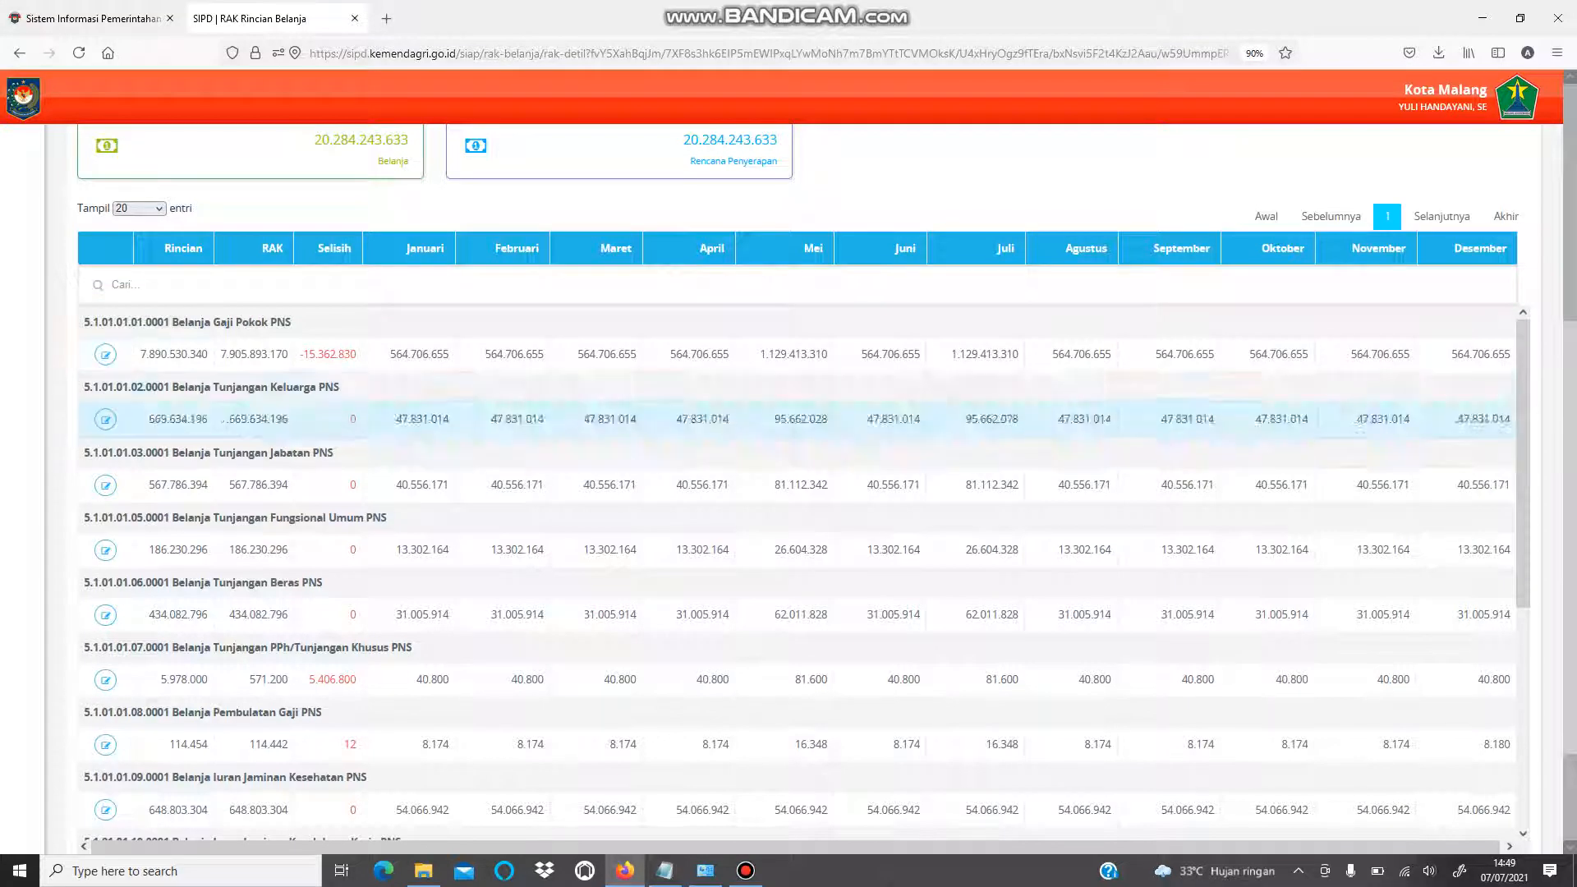
drag(164, 322, 291, 322)
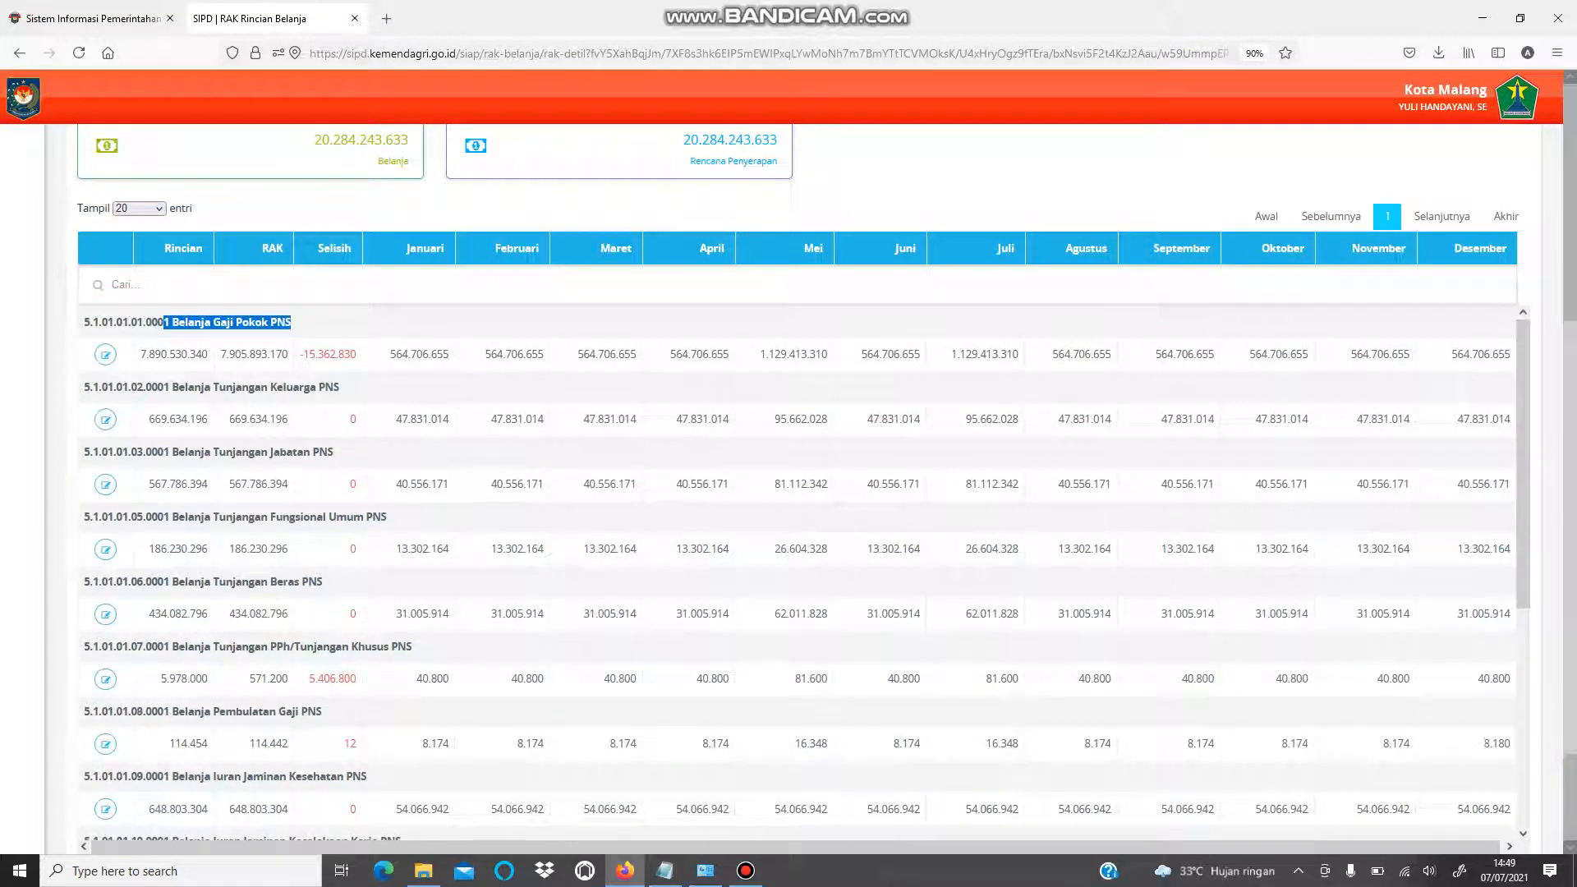
drag(220, 353, 288, 354)
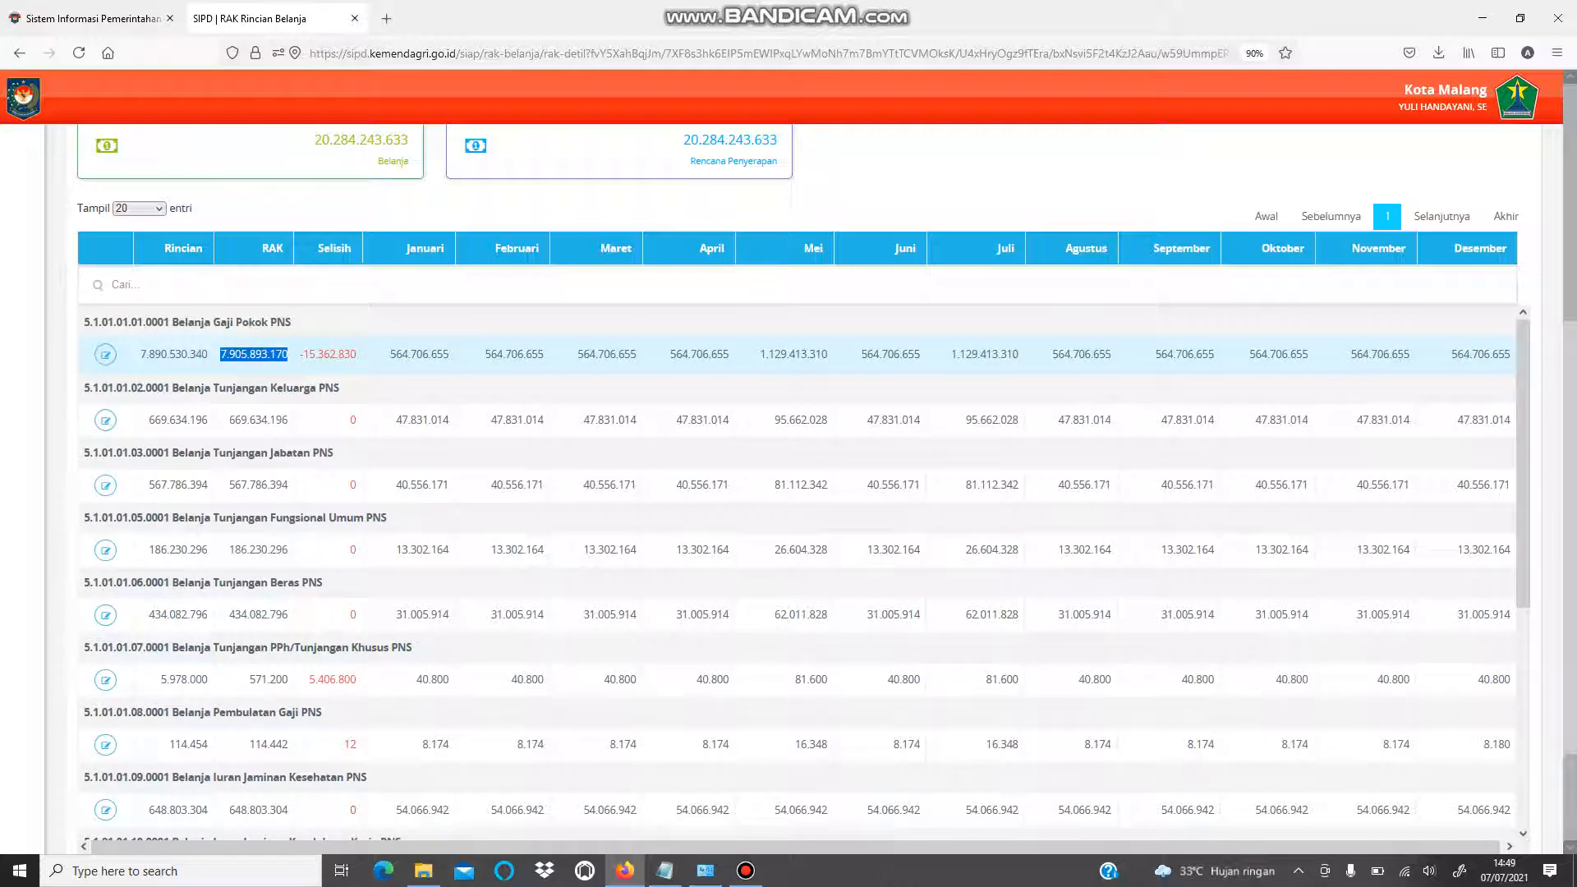
drag(140, 354, 207, 354)
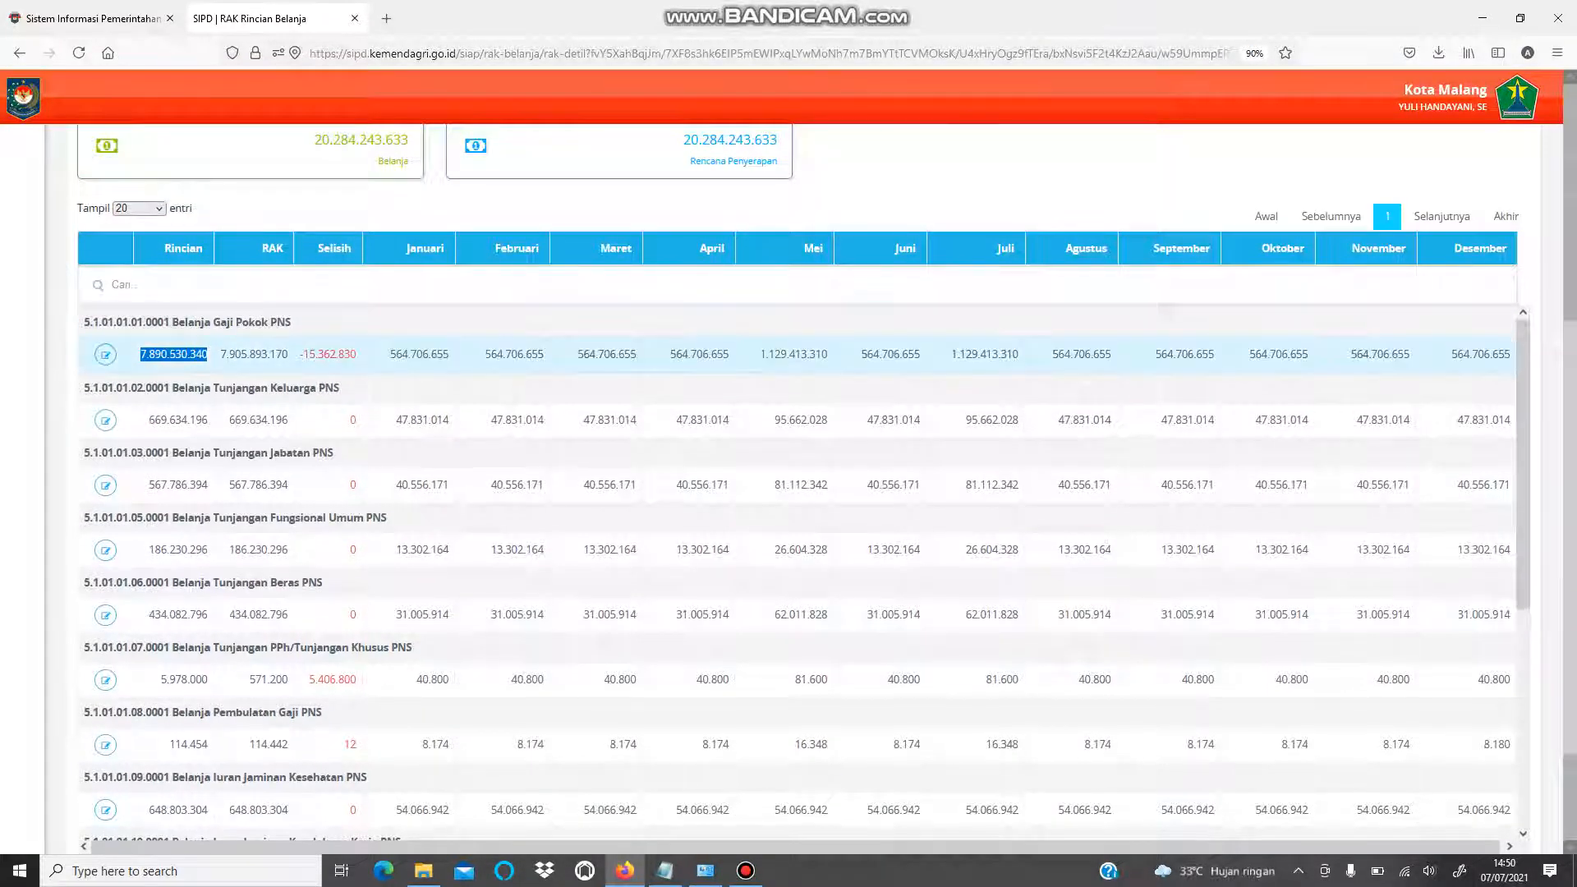
drag(220, 354, 289, 354)
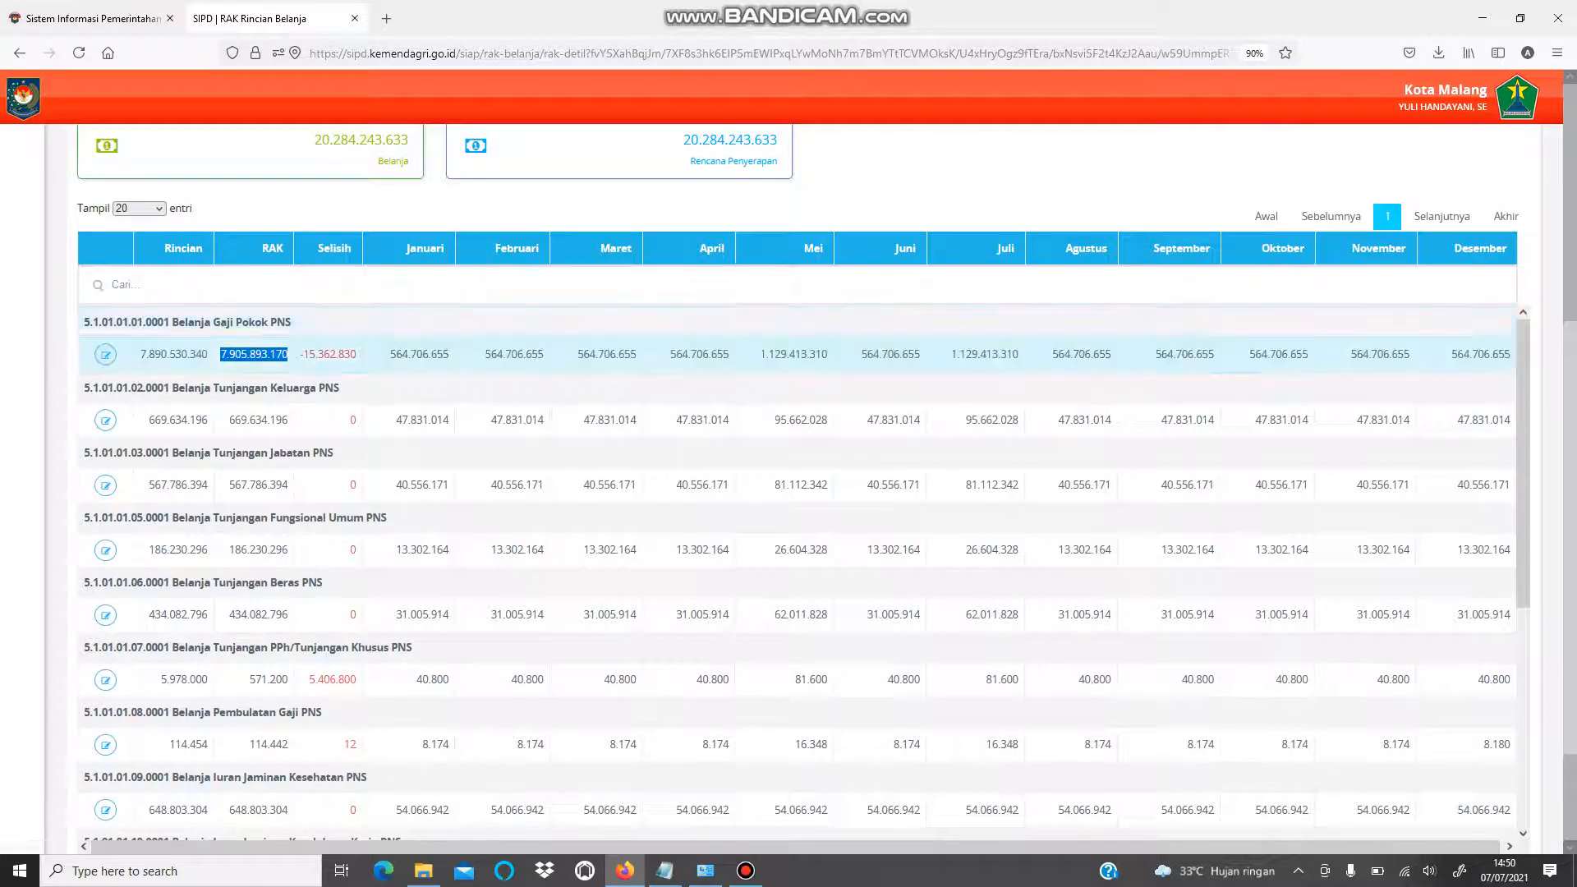
click(105, 354)
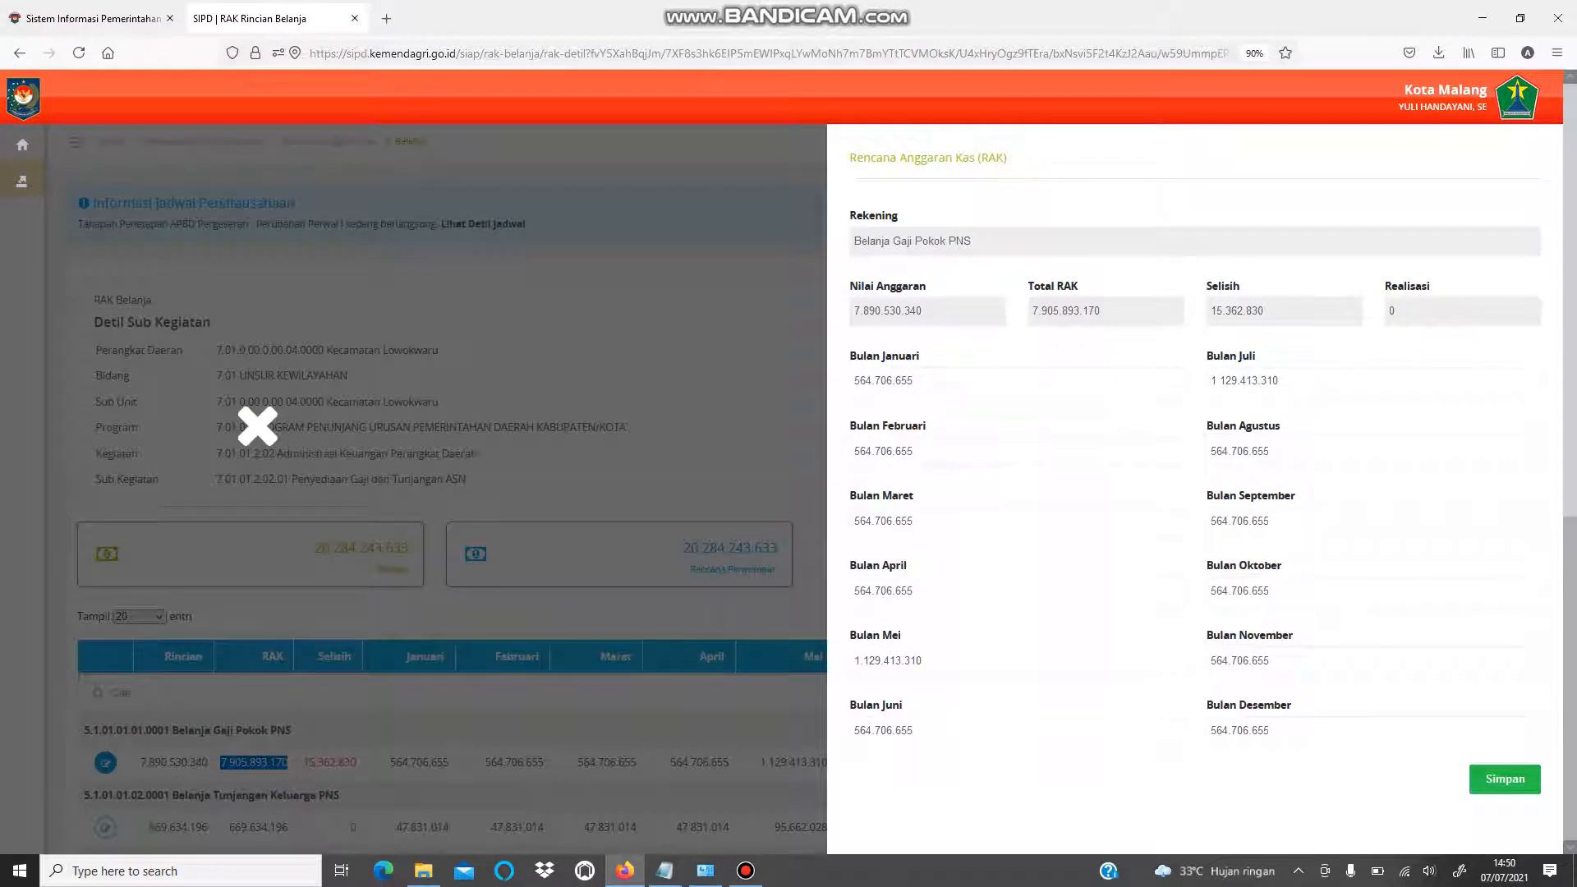
- Note the 15.362.830 Selisih, close the Gaji Pokok RAK form unsaved, and scroll the table
double_click(1265, 310)
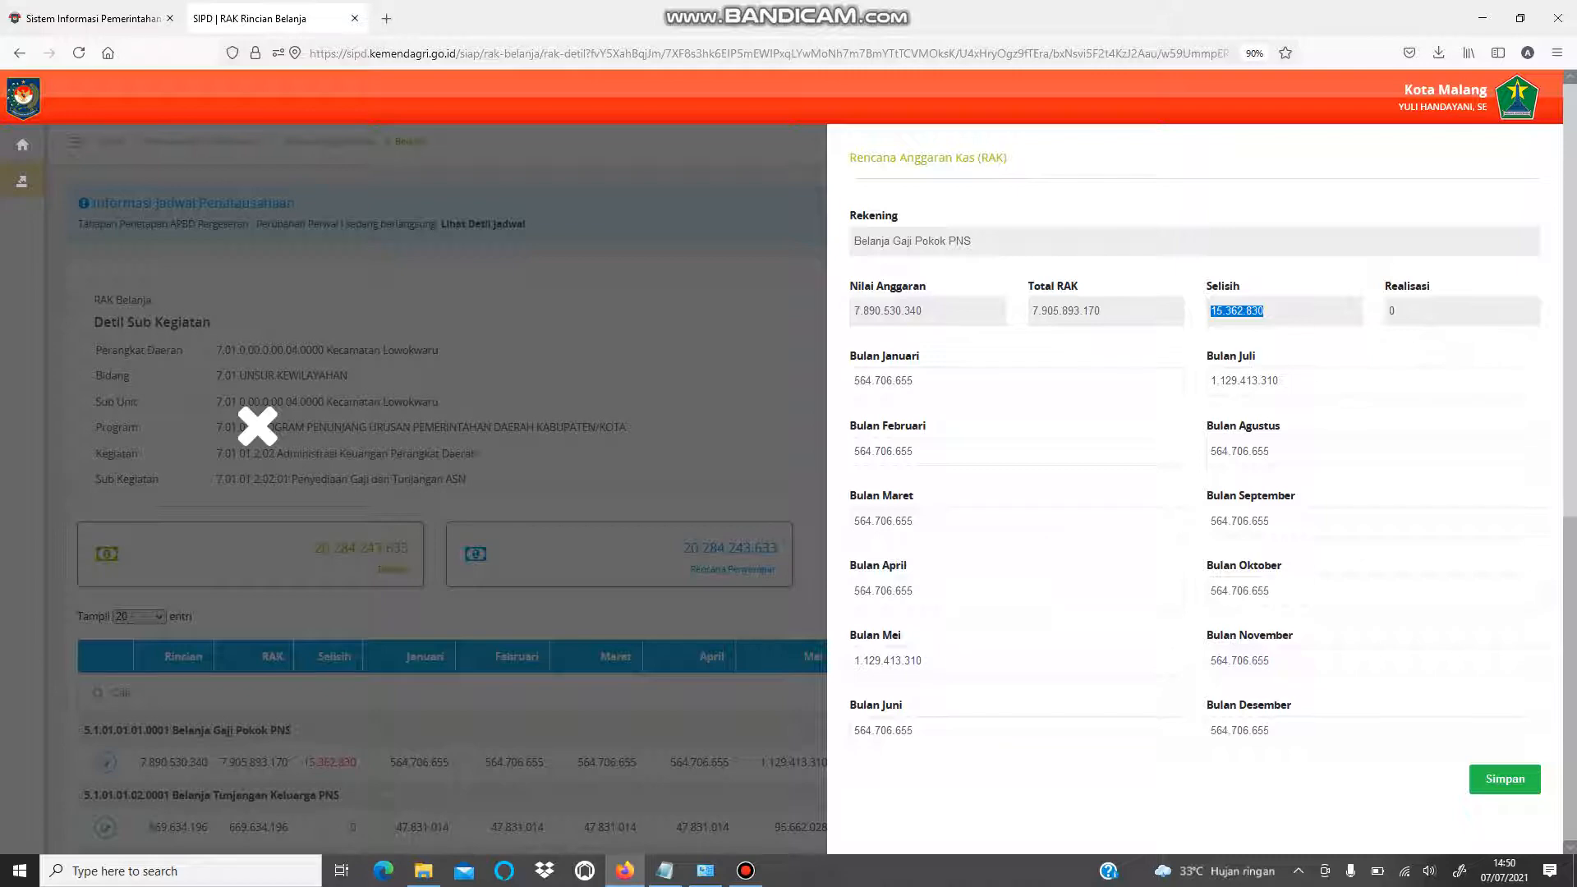
click(257, 425)
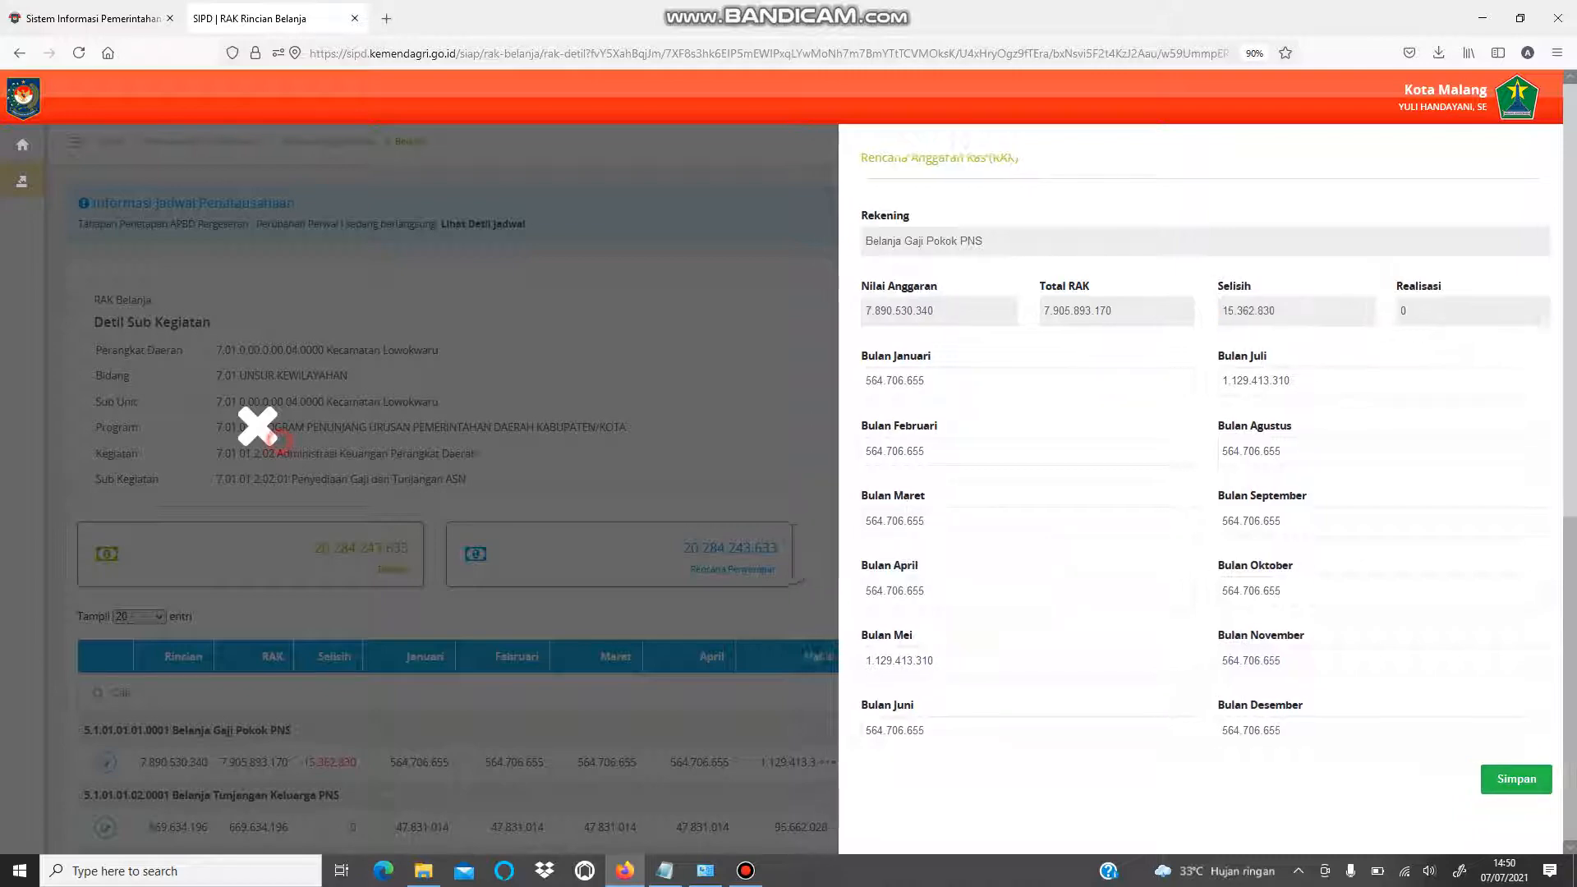
scroll(257, 426, down, 3)
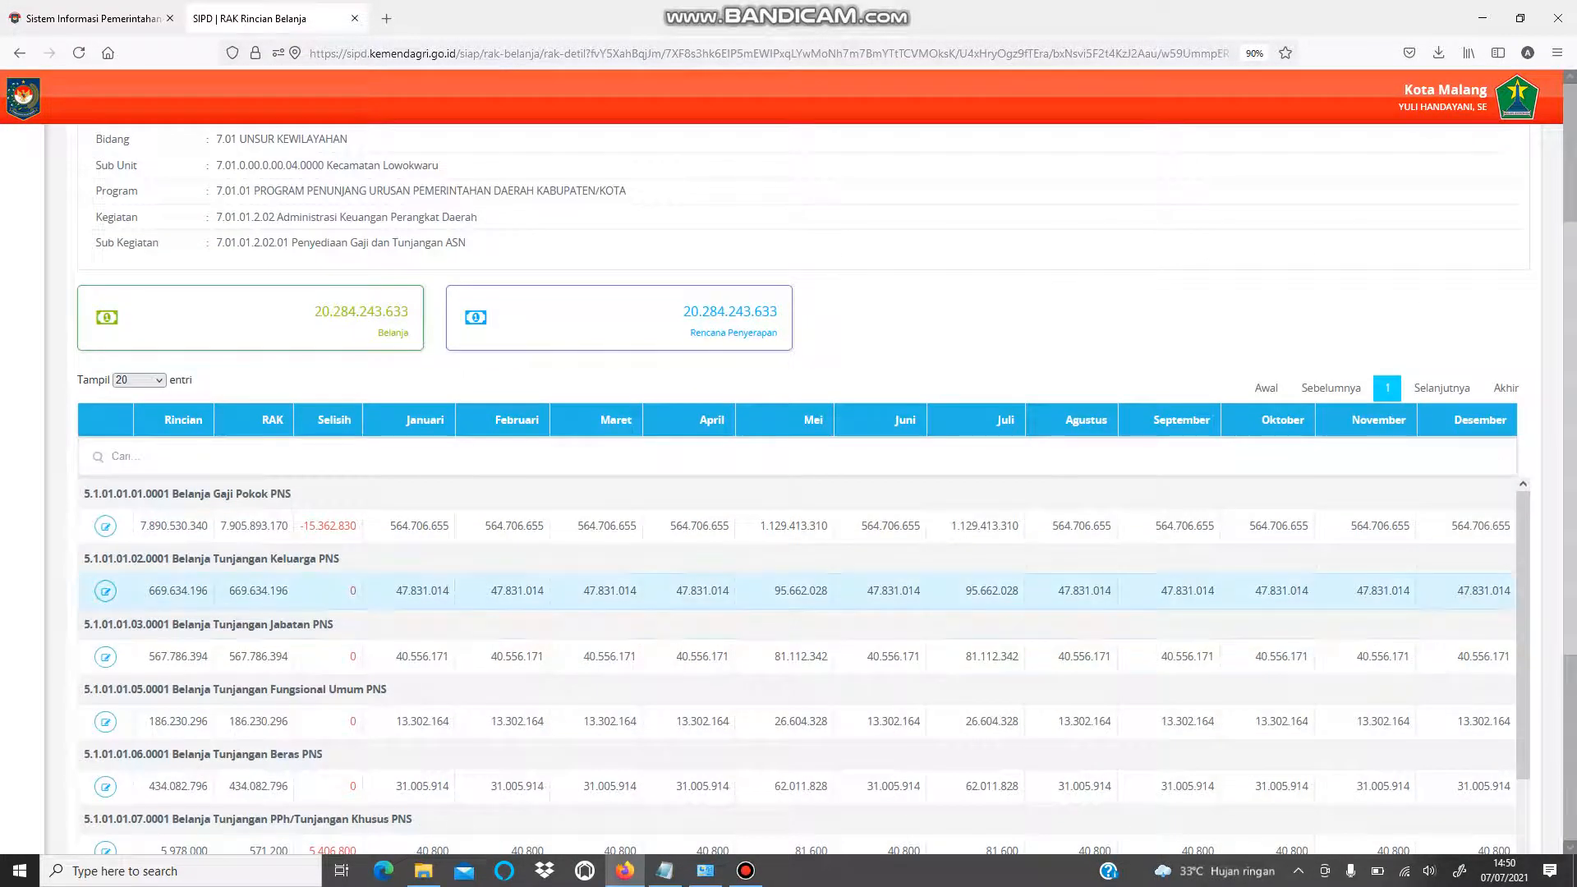
scroll(803, 665, down, 1)
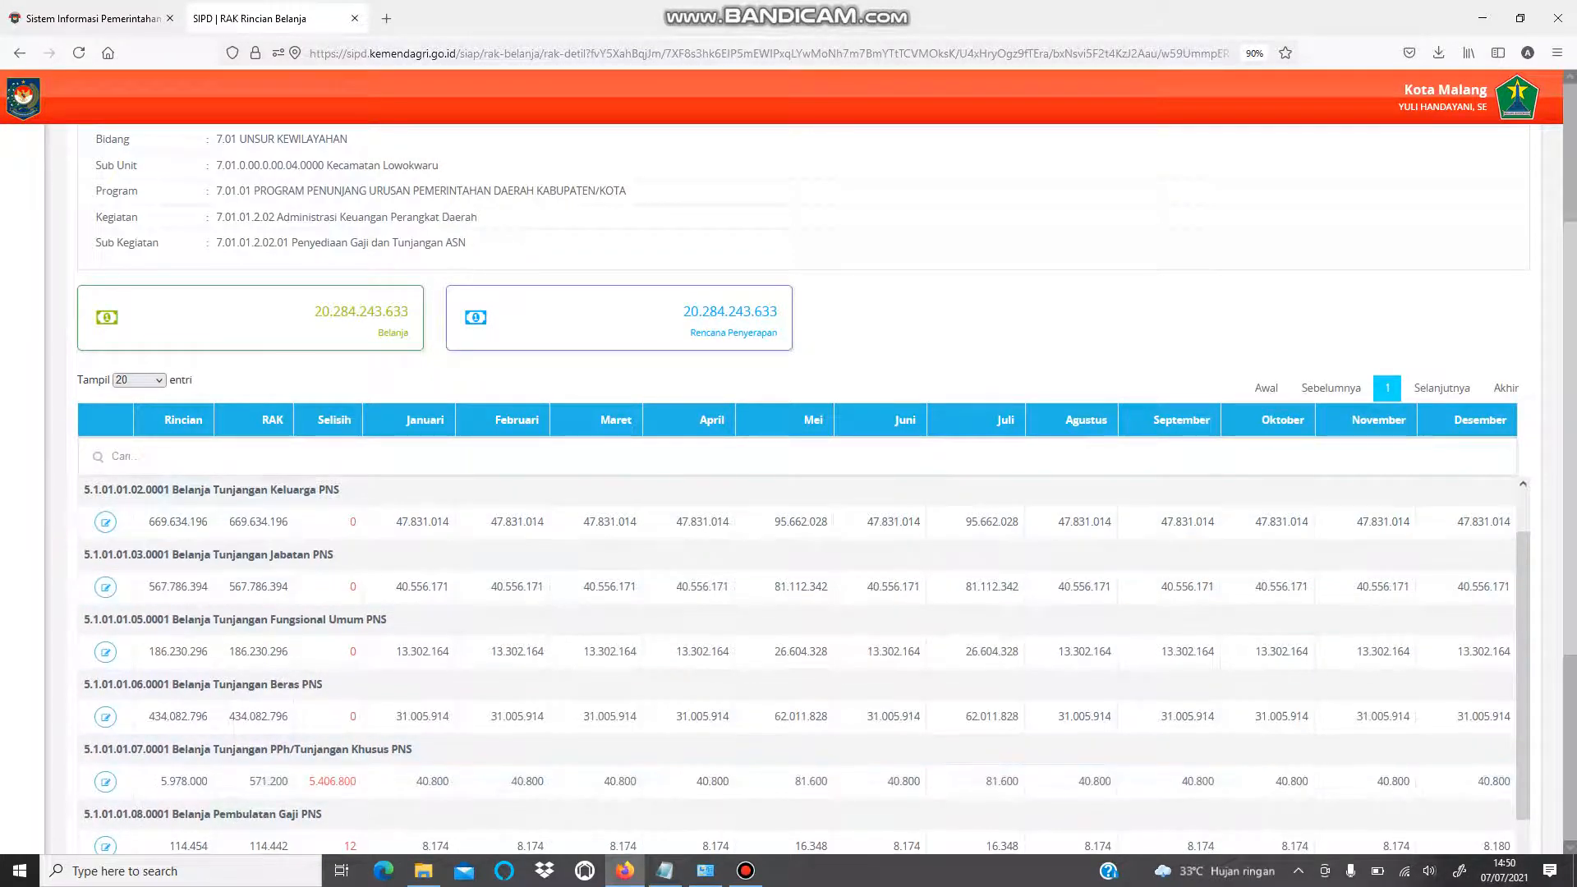
scroll(803, 665, down, 2)
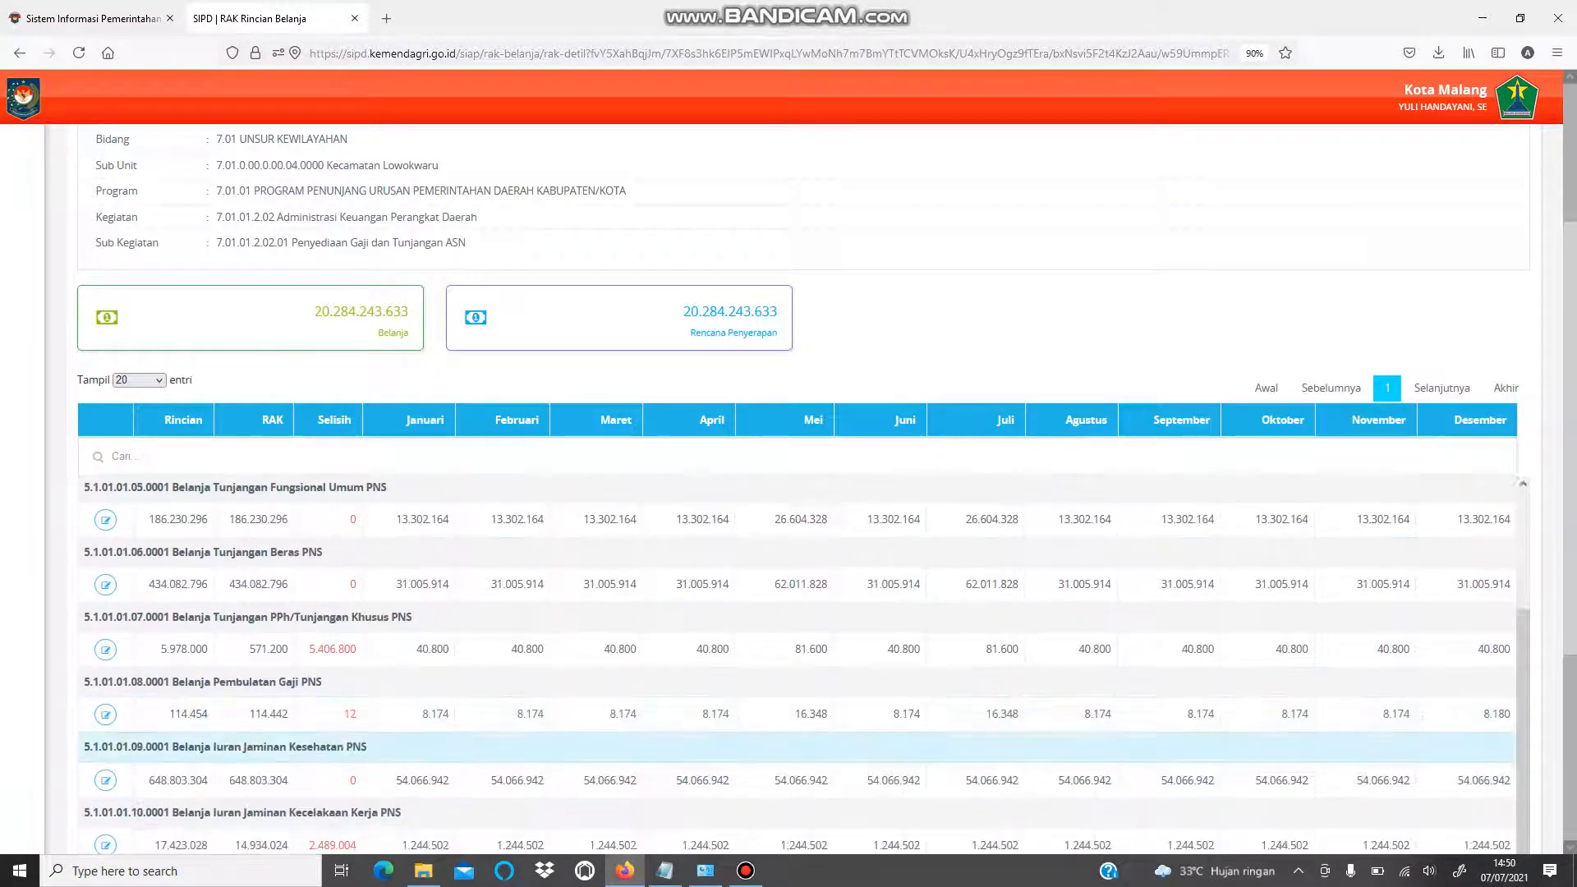
- Scroll through the remaining expense rows and check the Pembulatan Gaji Rincian value 114.454
scroll(803, 665, down, 1)
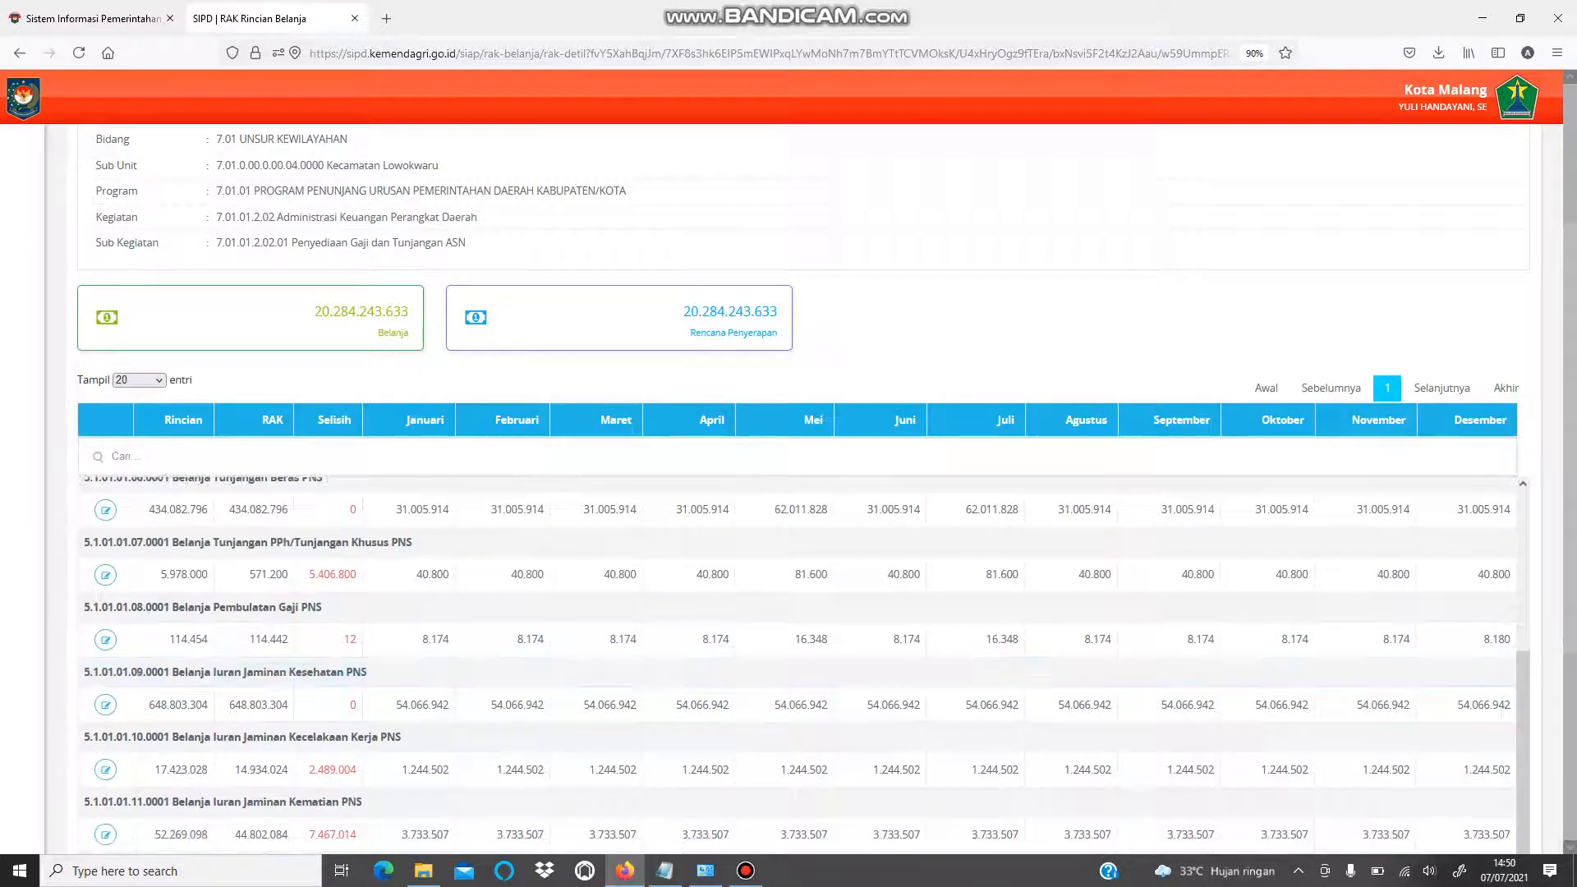
scroll(803, 665, down, 3)
scroll(804, 479, down, 1)
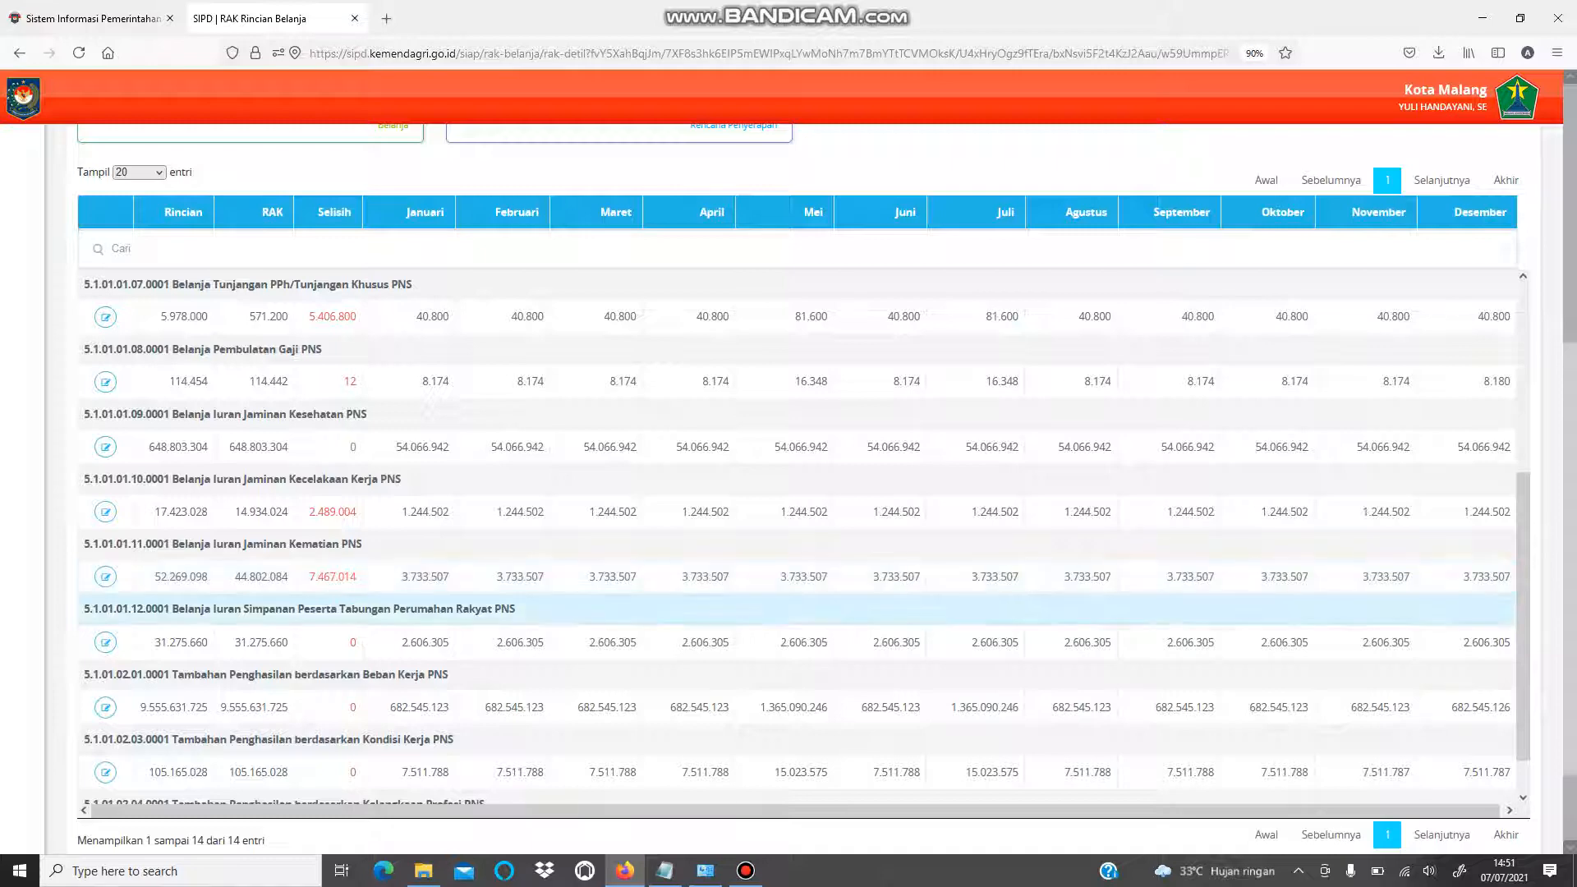
scroll(804, 534, down, 1)
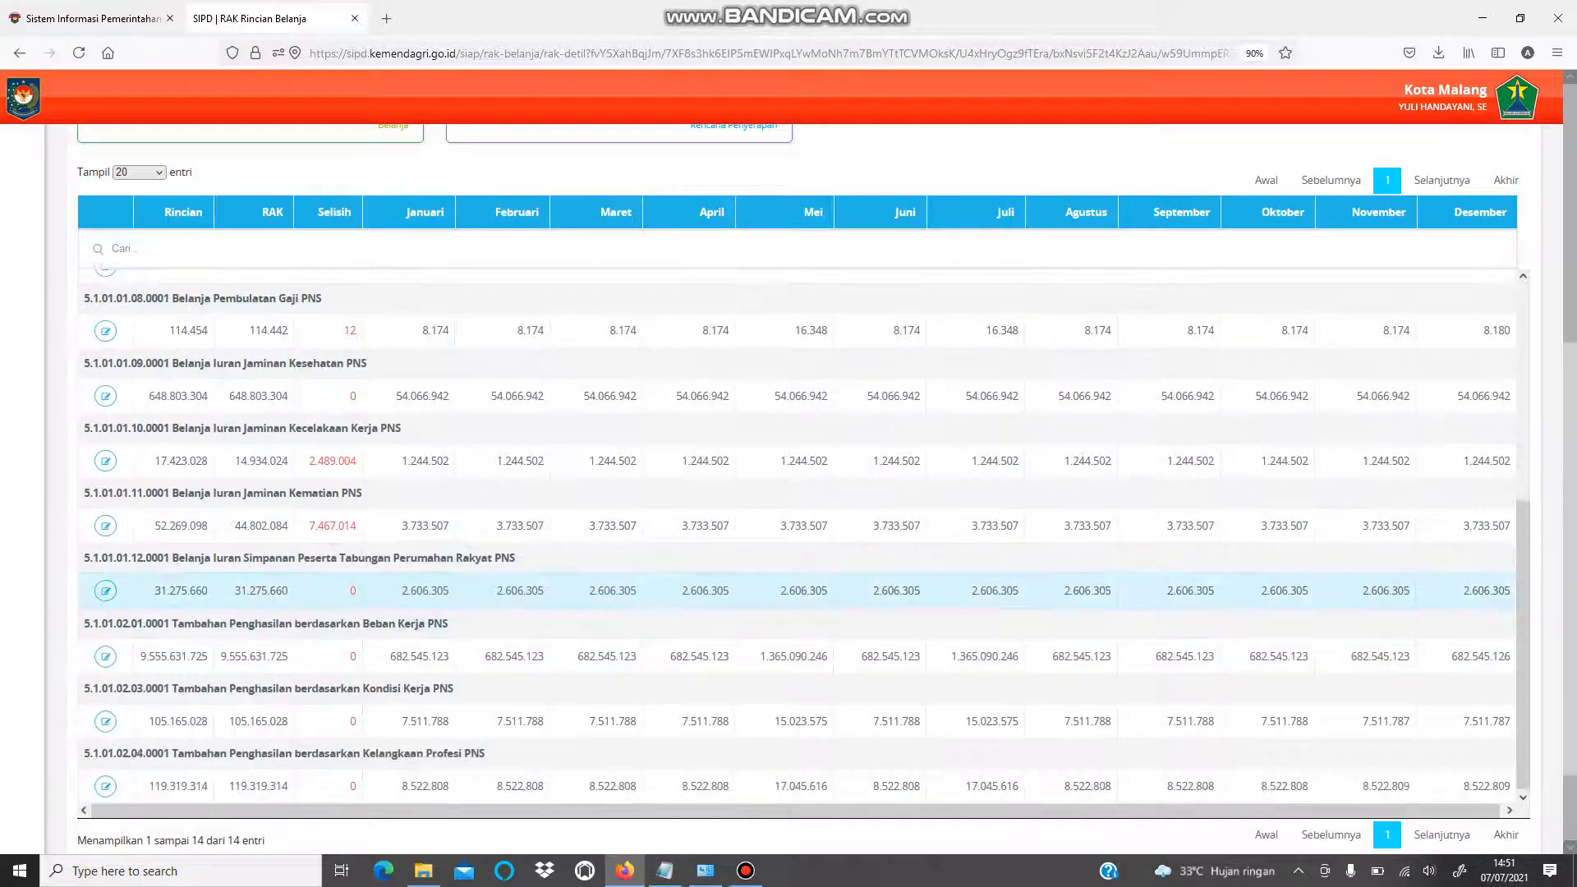
double_click(167, 328)
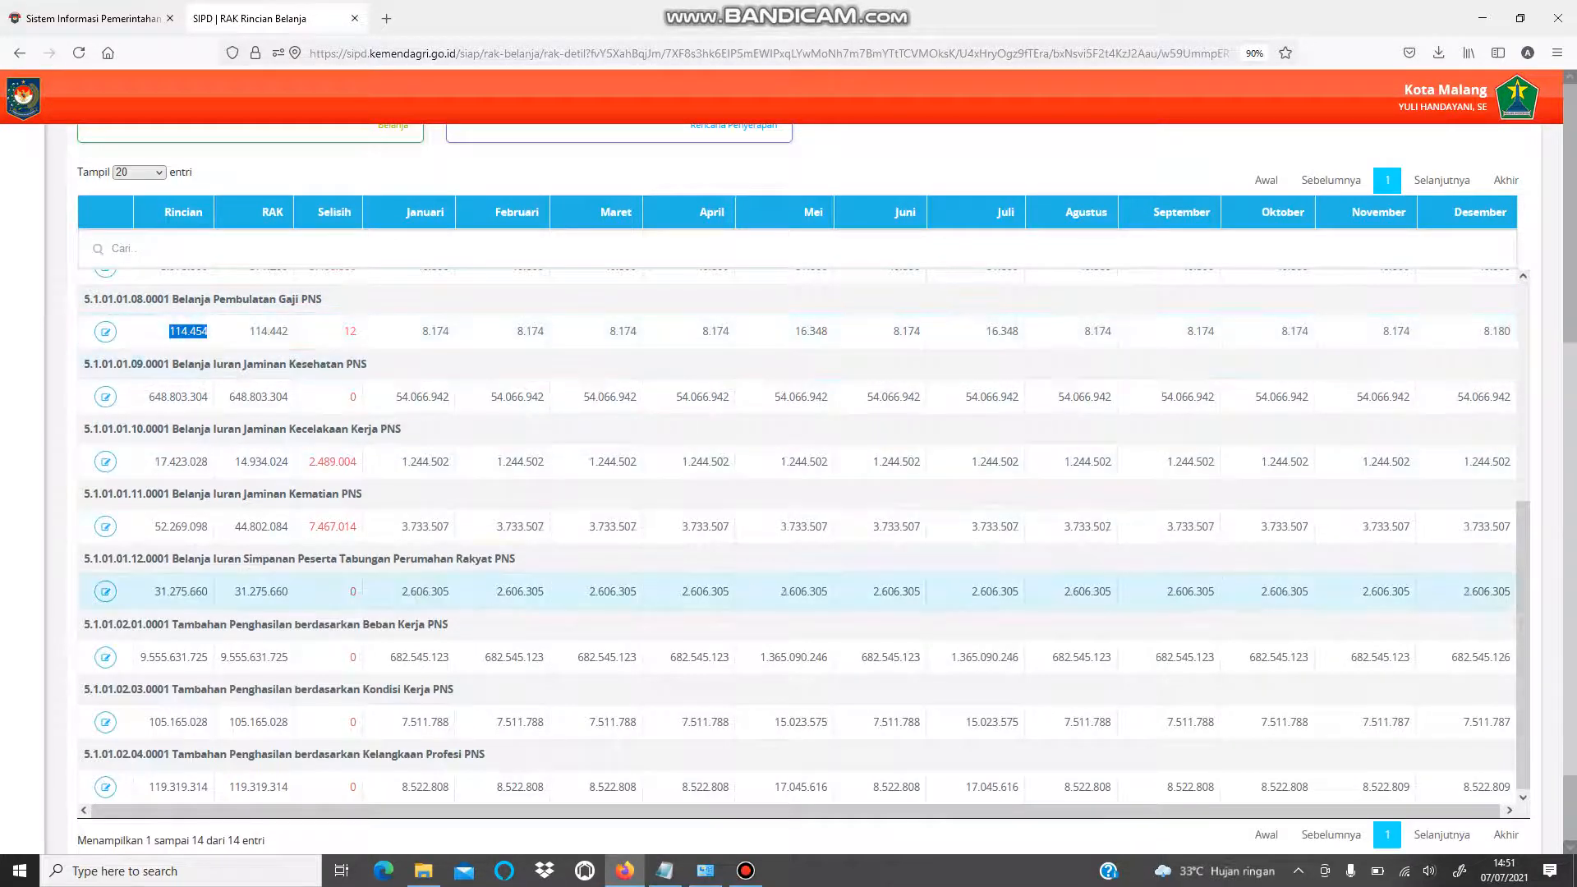
- Return to the top of the list and open the Kota Malang account options
scroll(788, 608, down, 1)
scroll(788, 608, up, 5)
scroll(789, 545, down, 5)
scroll(789, 492, up, 5)
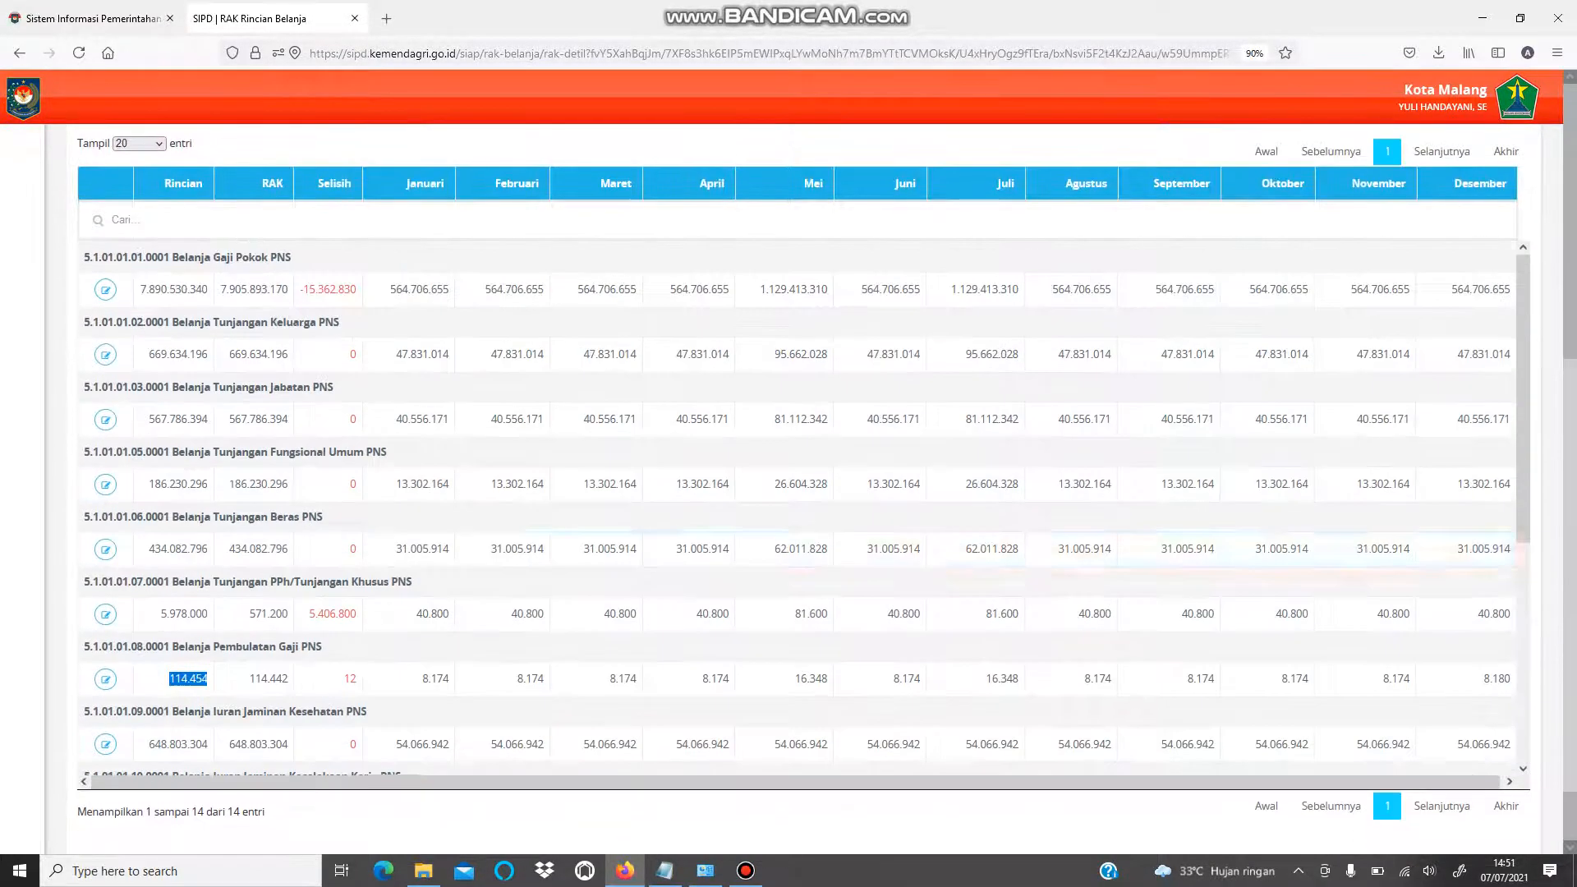
scroll(789, 492, up, 4)
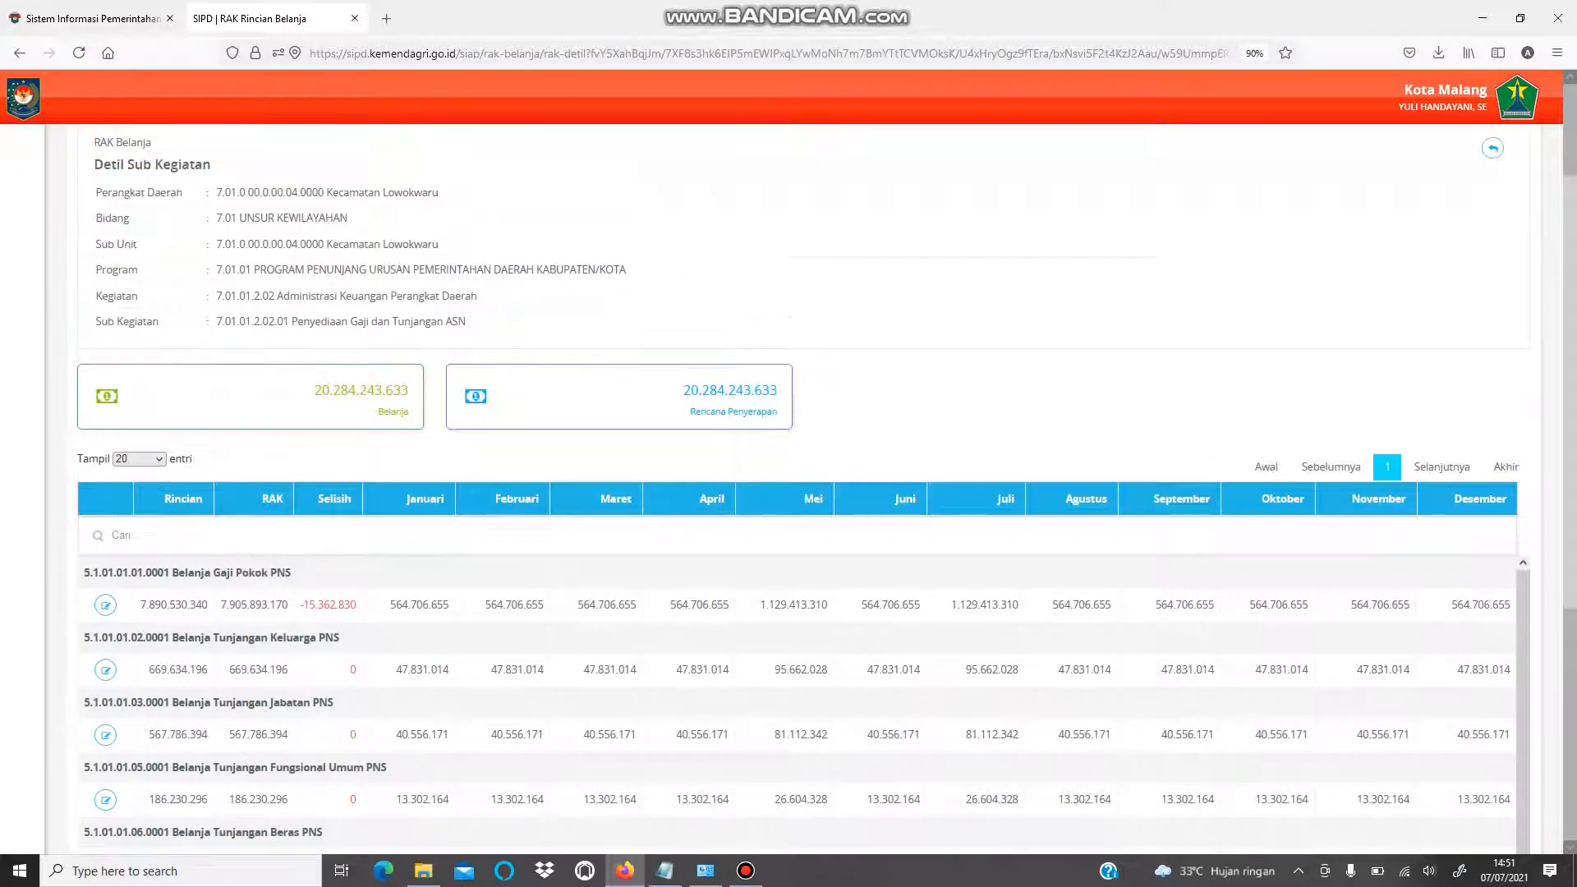
click(1494, 103)
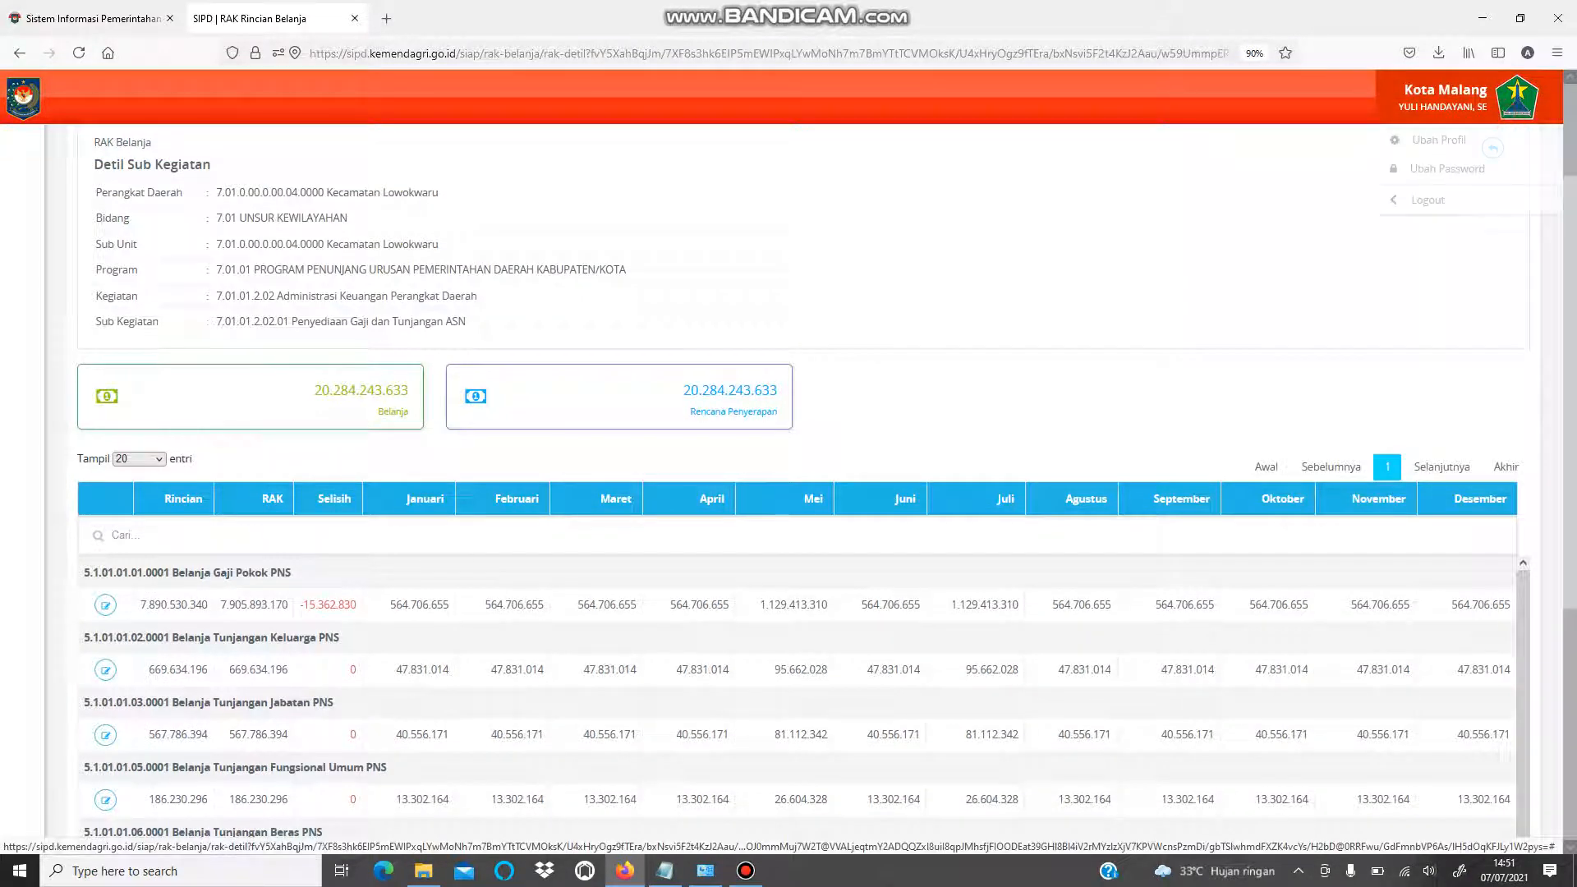
- Log out, then sign back in using a different saved login
click(1427, 199)
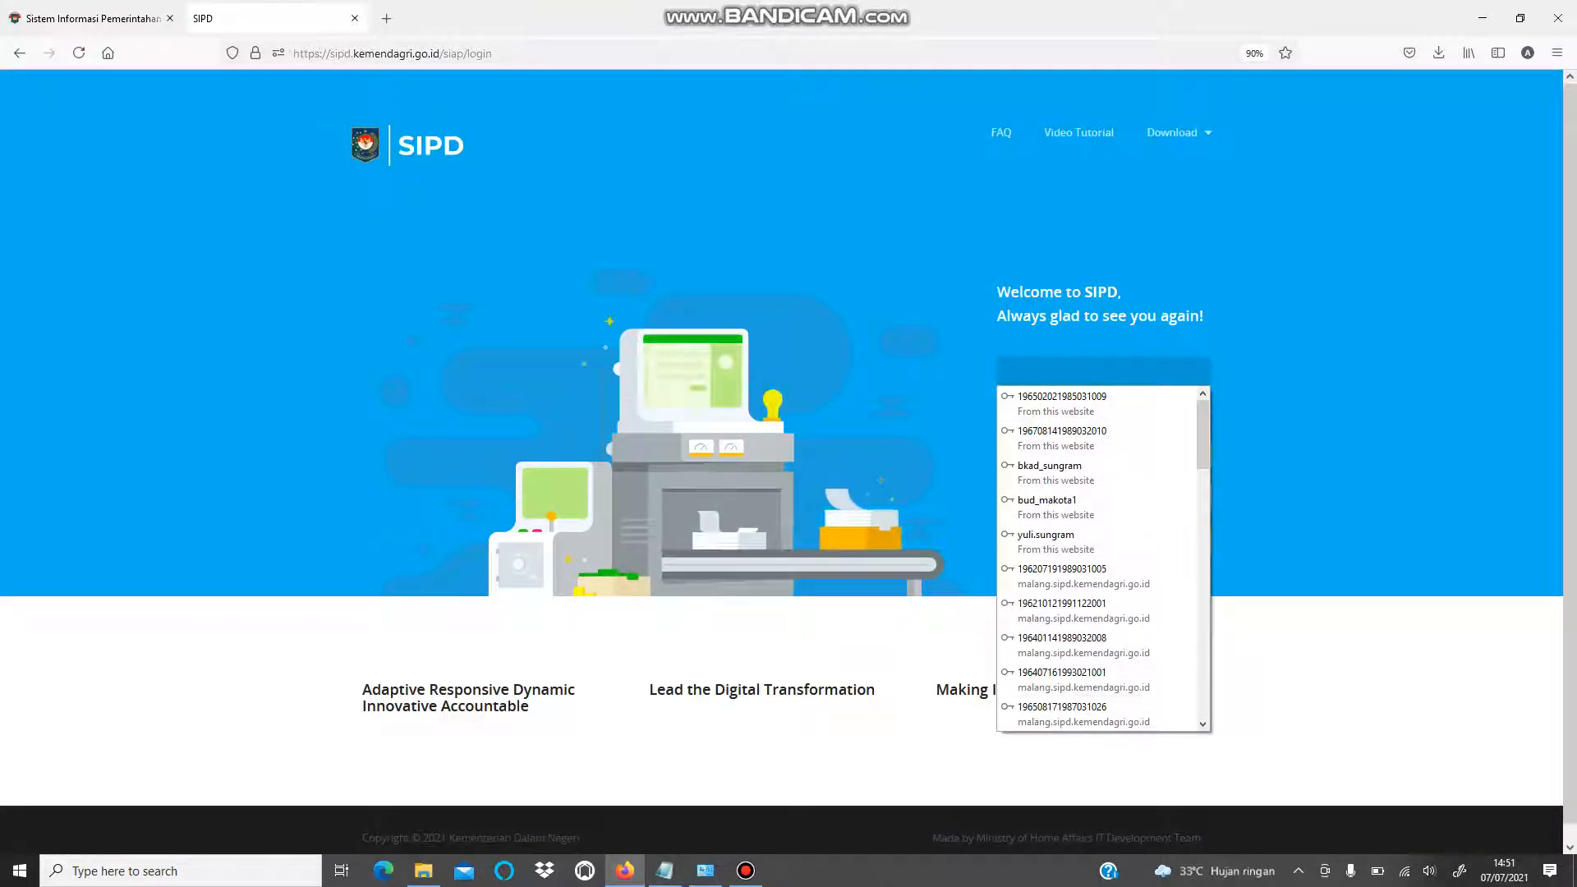
click(954, 313)
click(1043, 365)
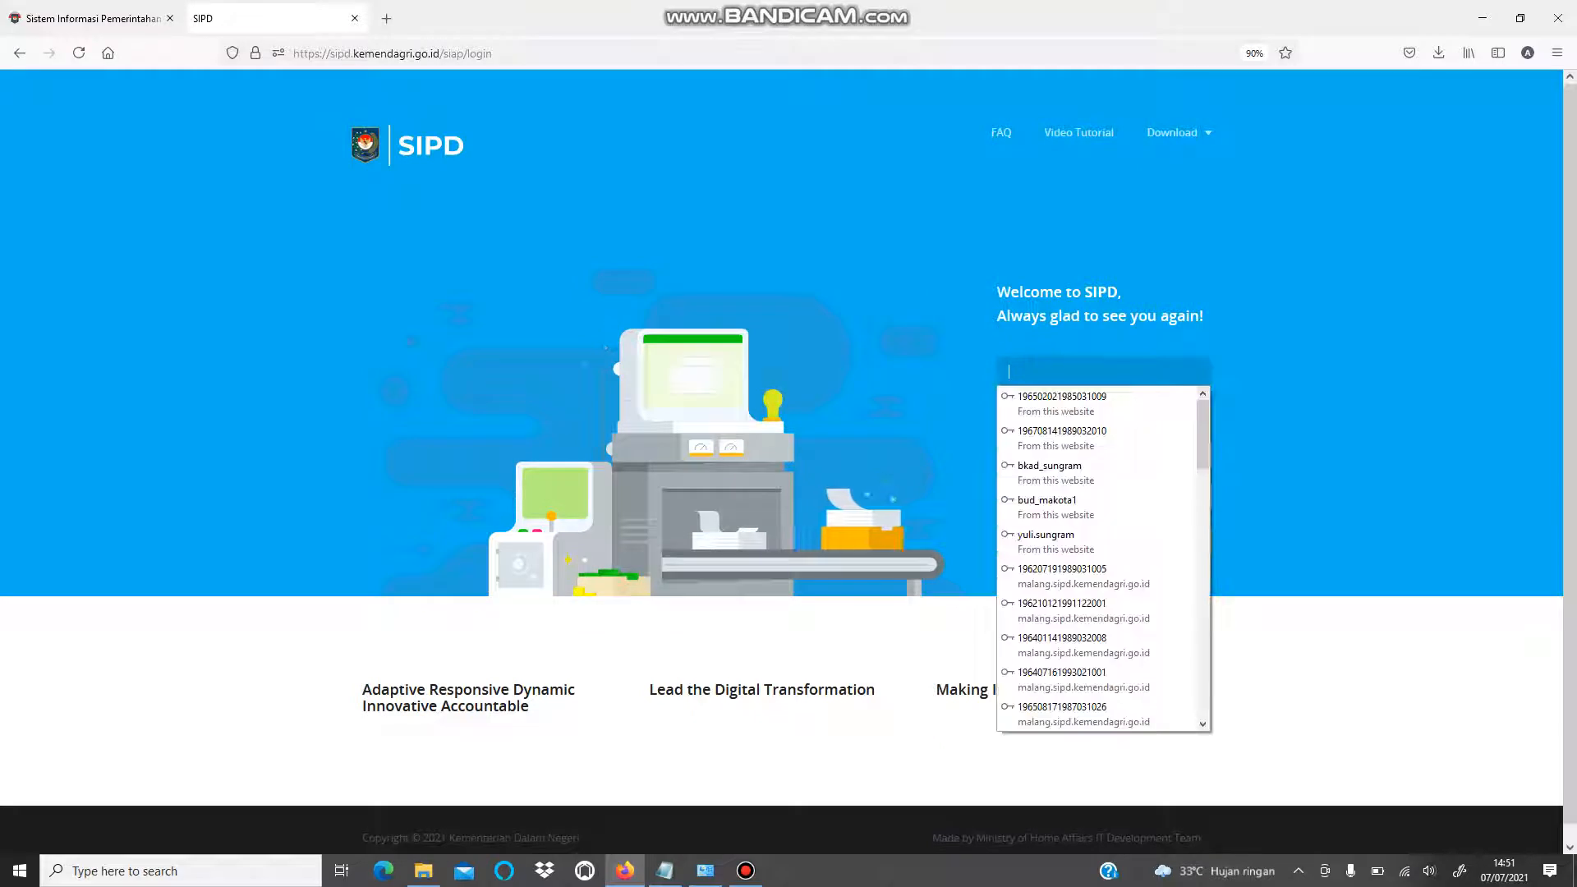
click(1043, 401)
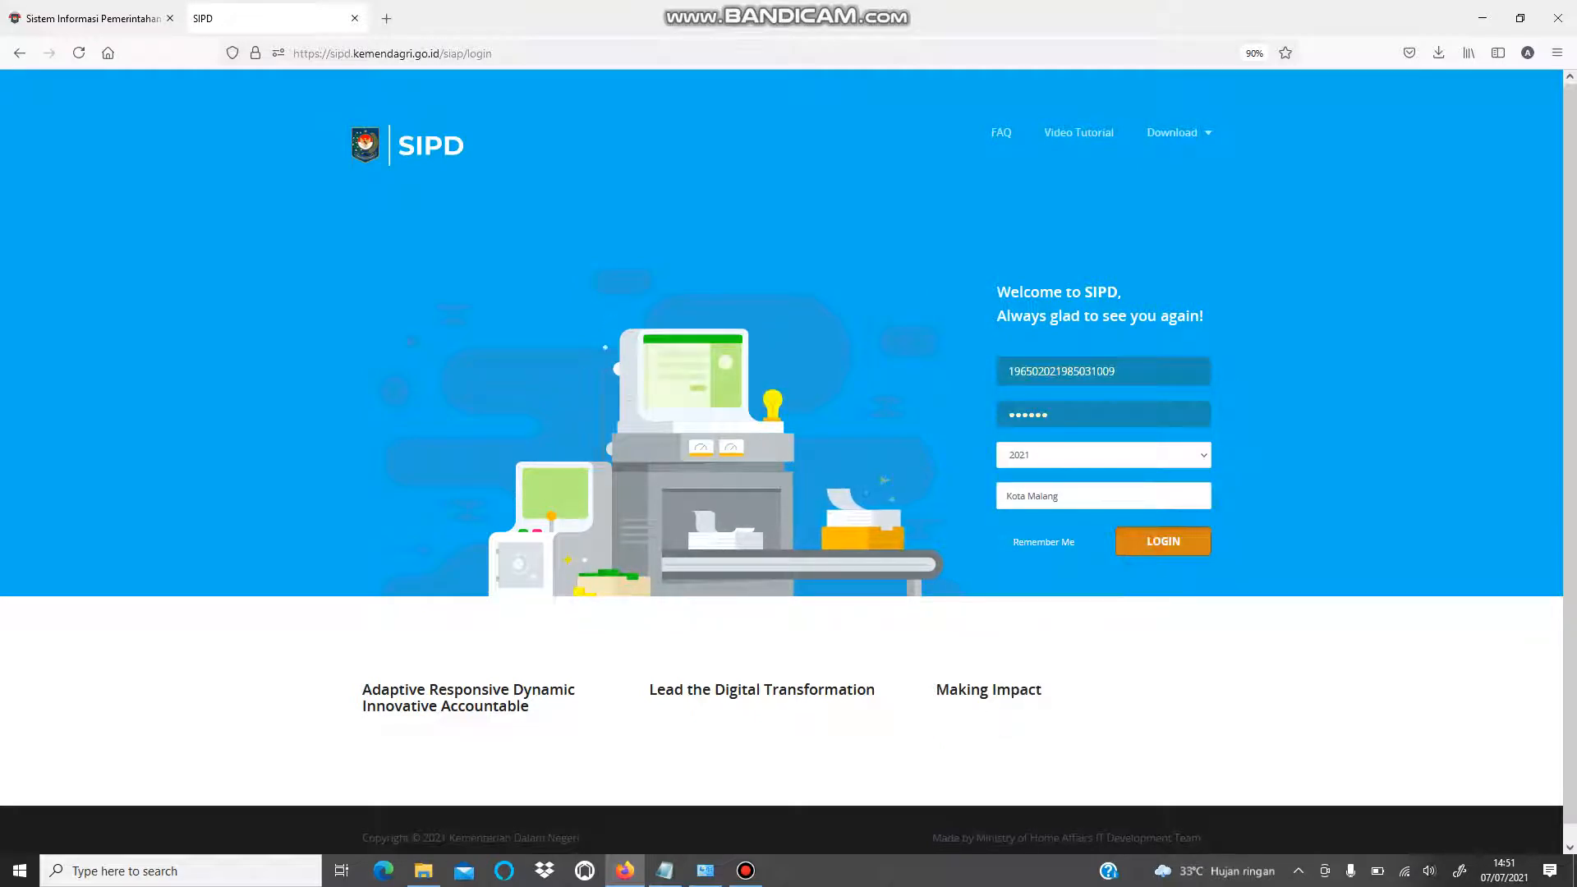
click(1163, 541)
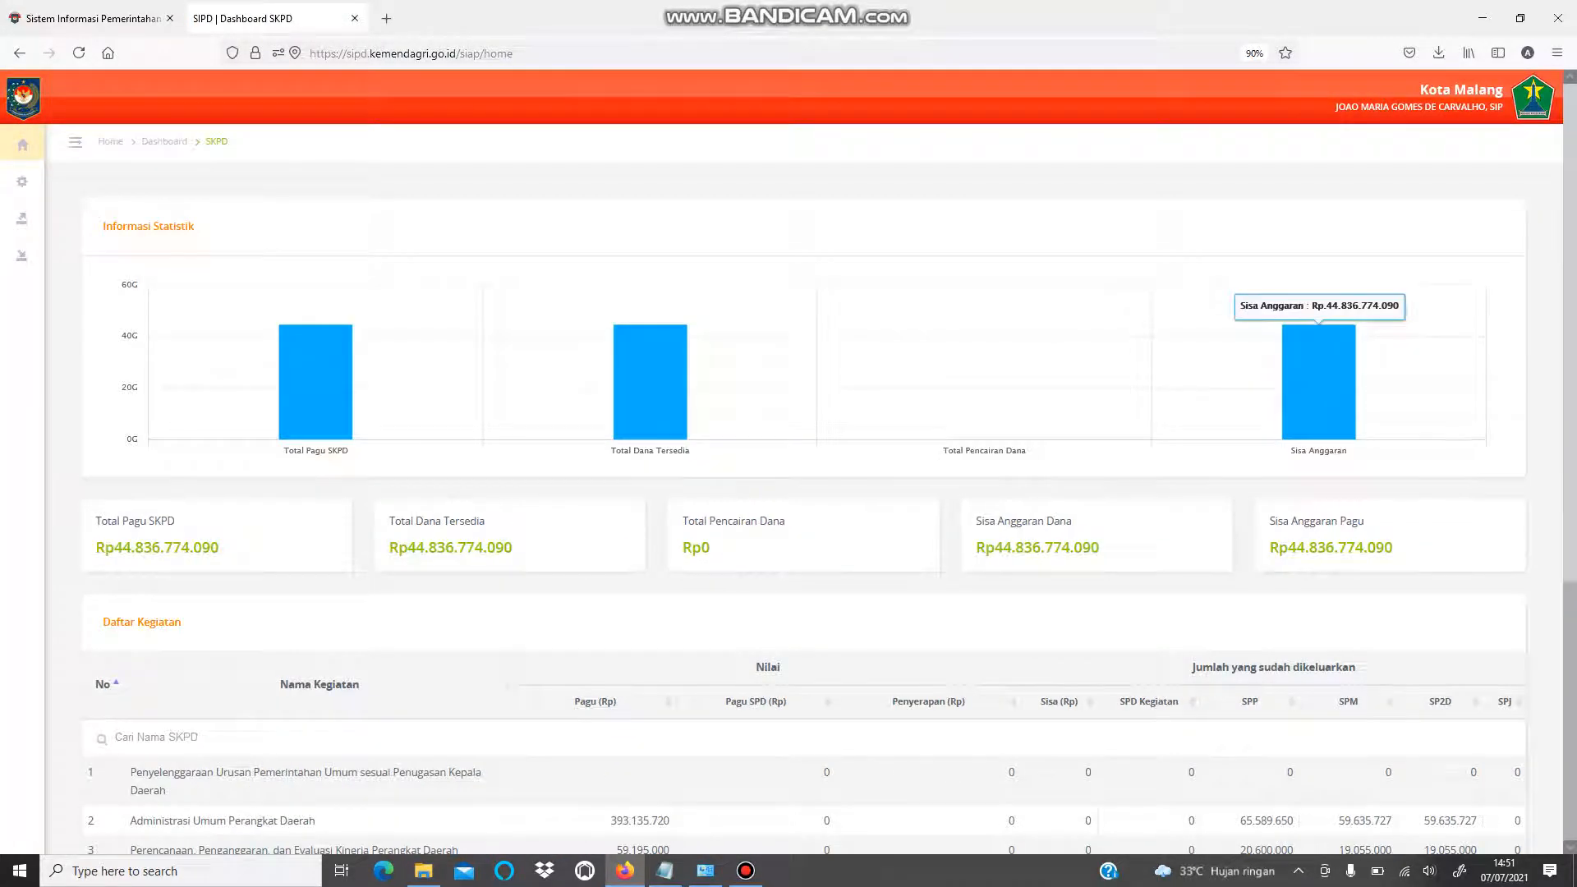
- Open the DPA Pendapatan validation page, then the DPA Rincian Belanja validation page
mouse_move(22, 181)
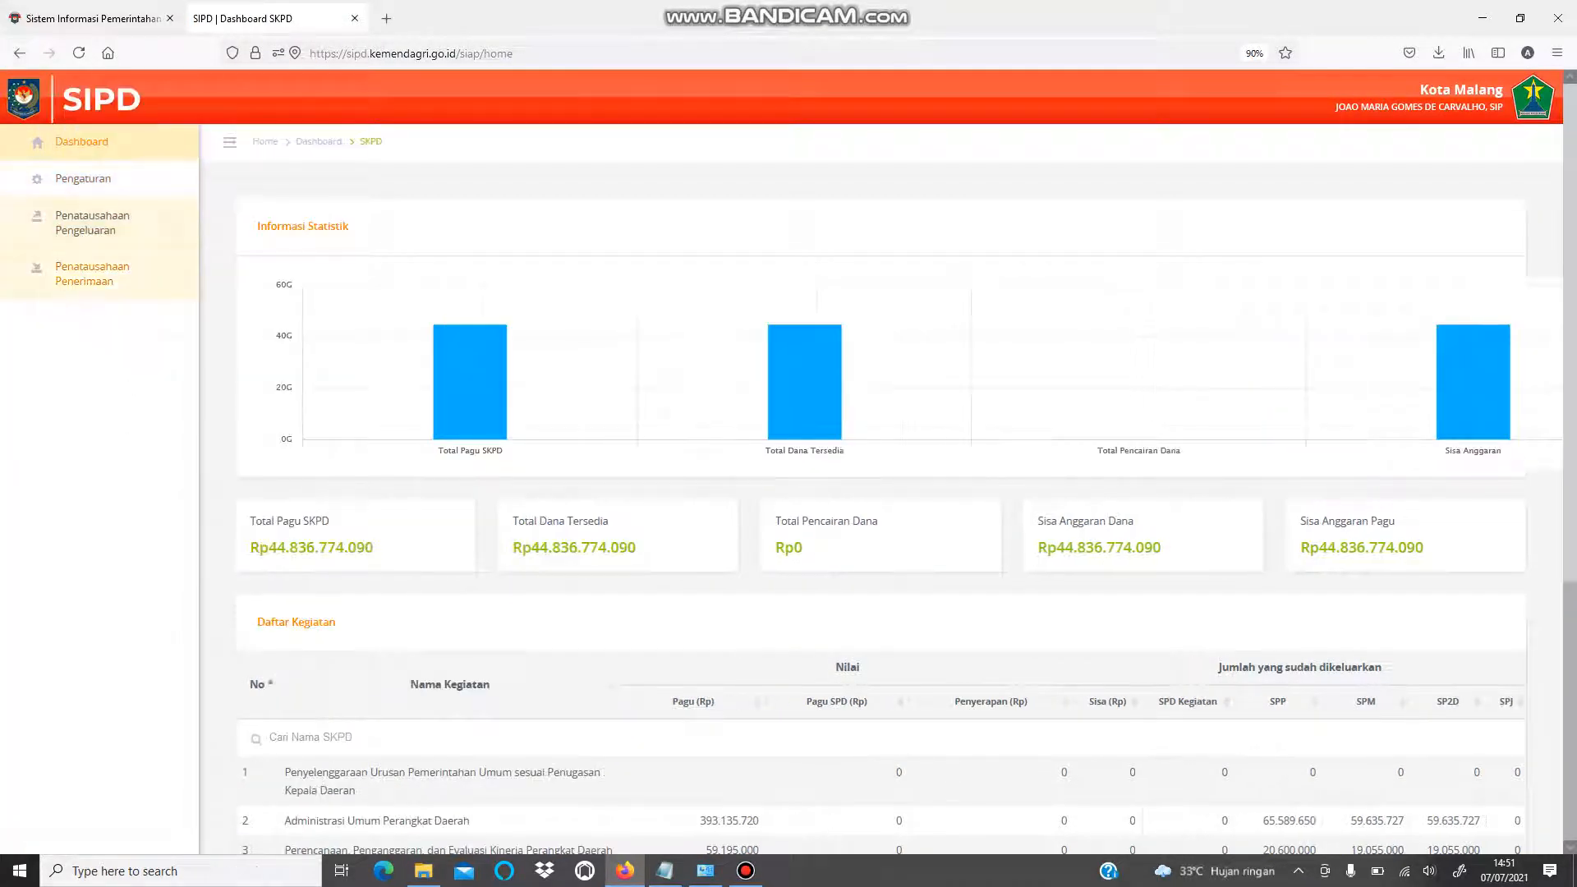
click(109, 222)
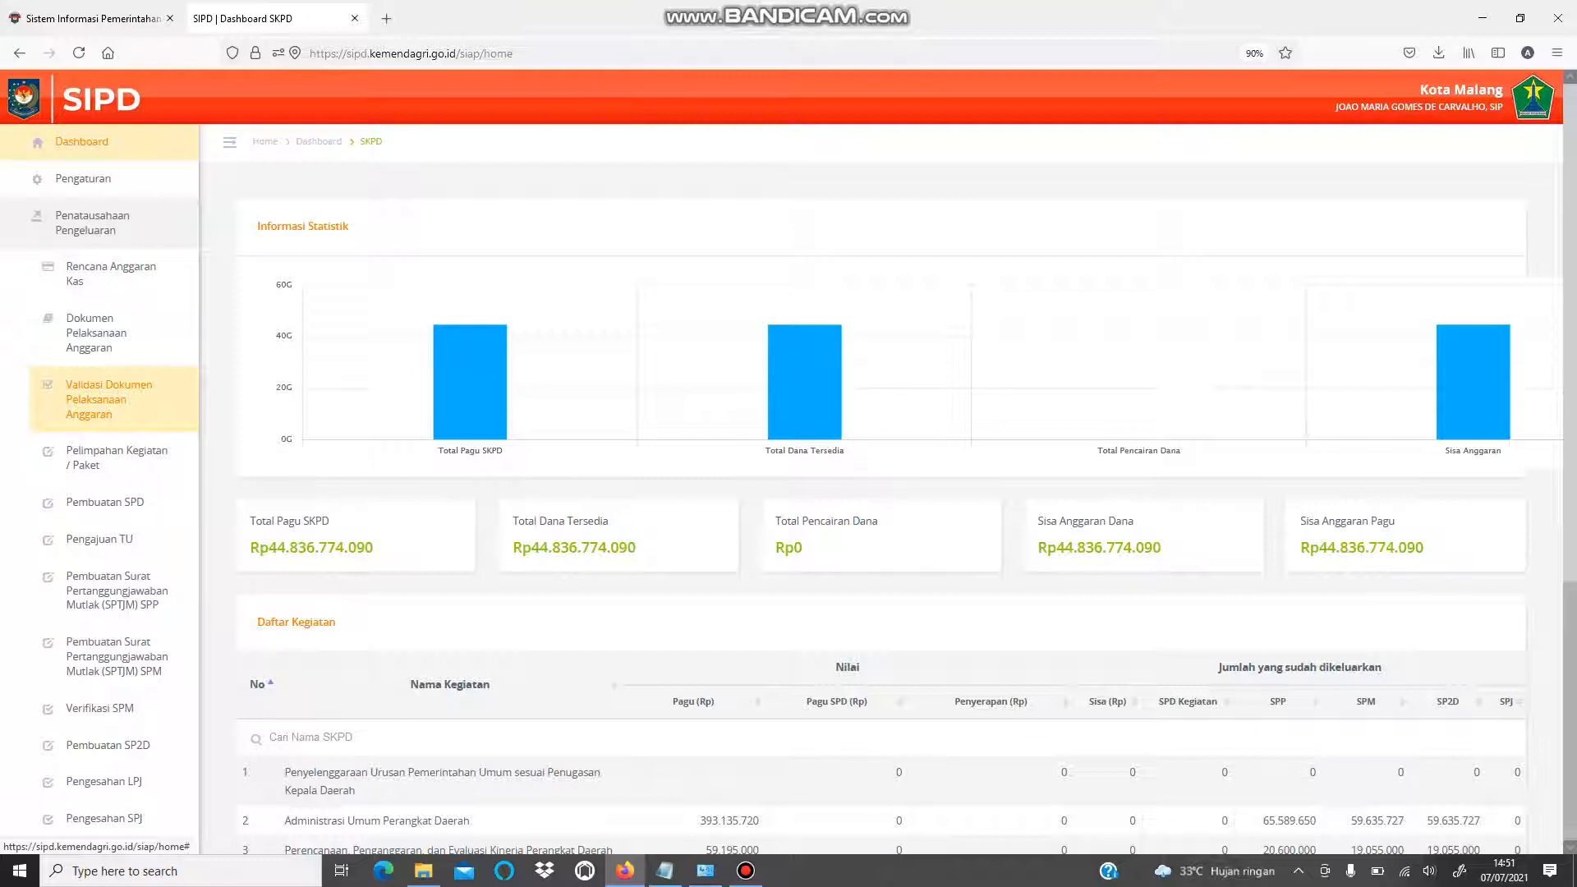
click(97, 403)
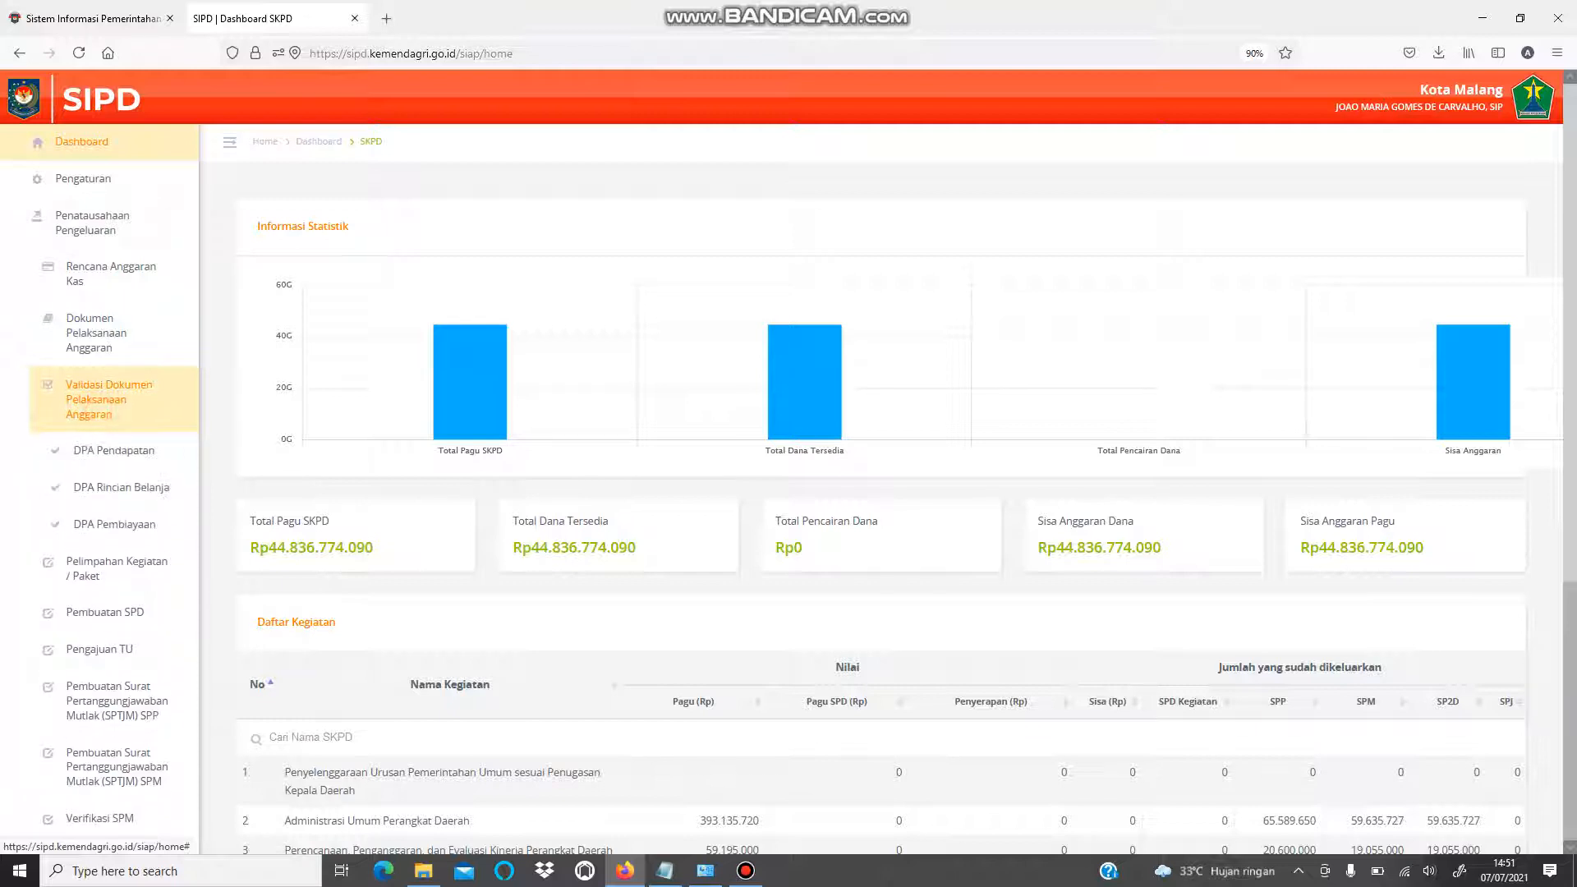
scroll(97, 403, down, 1)
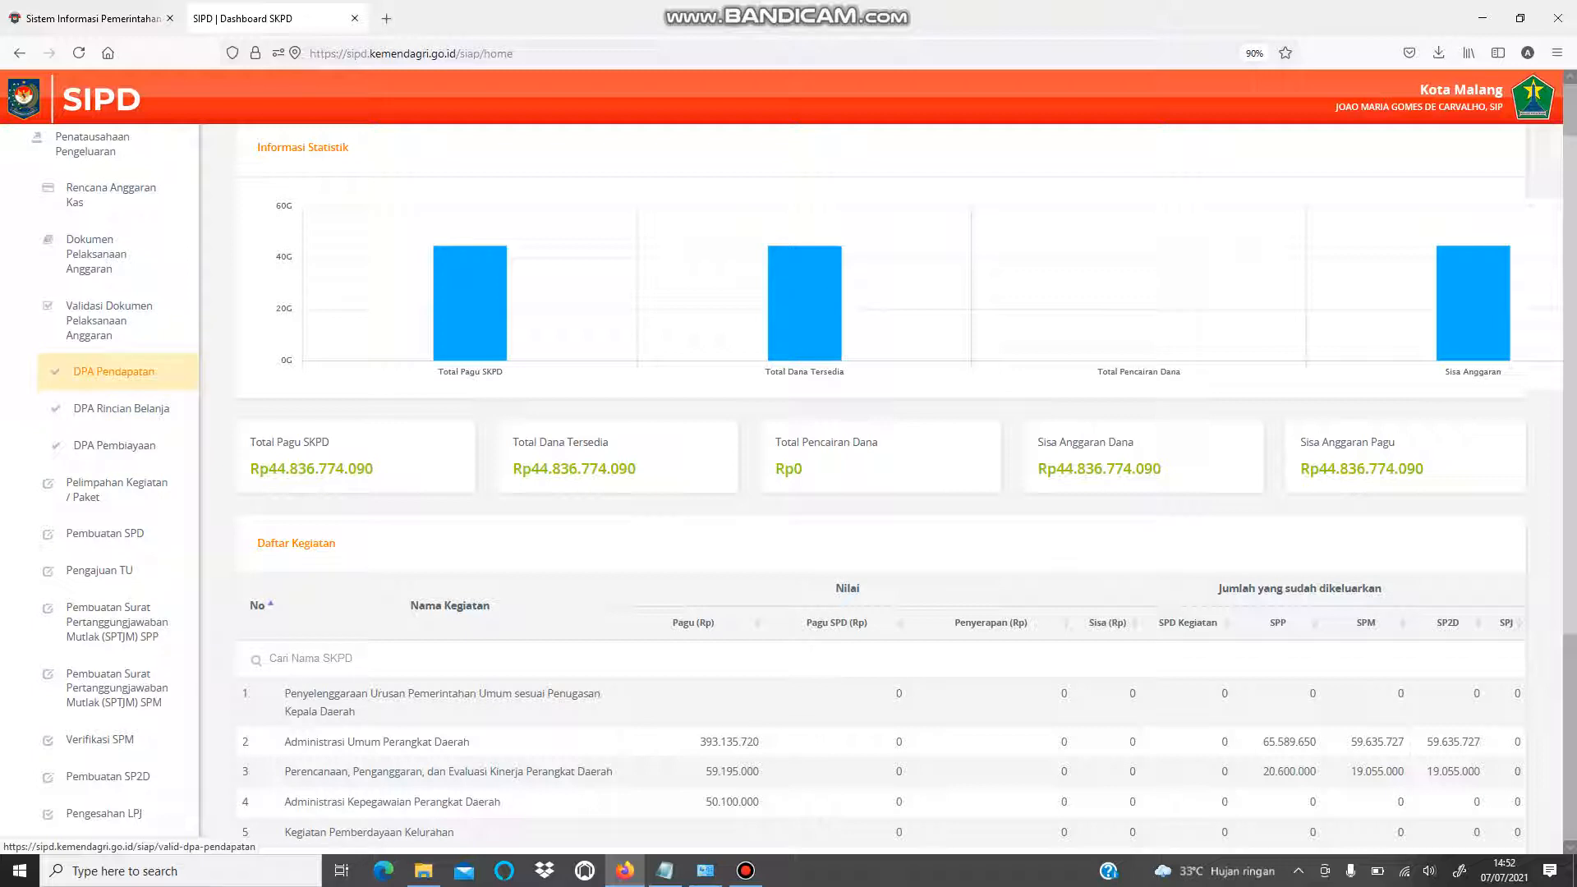
click(128, 372)
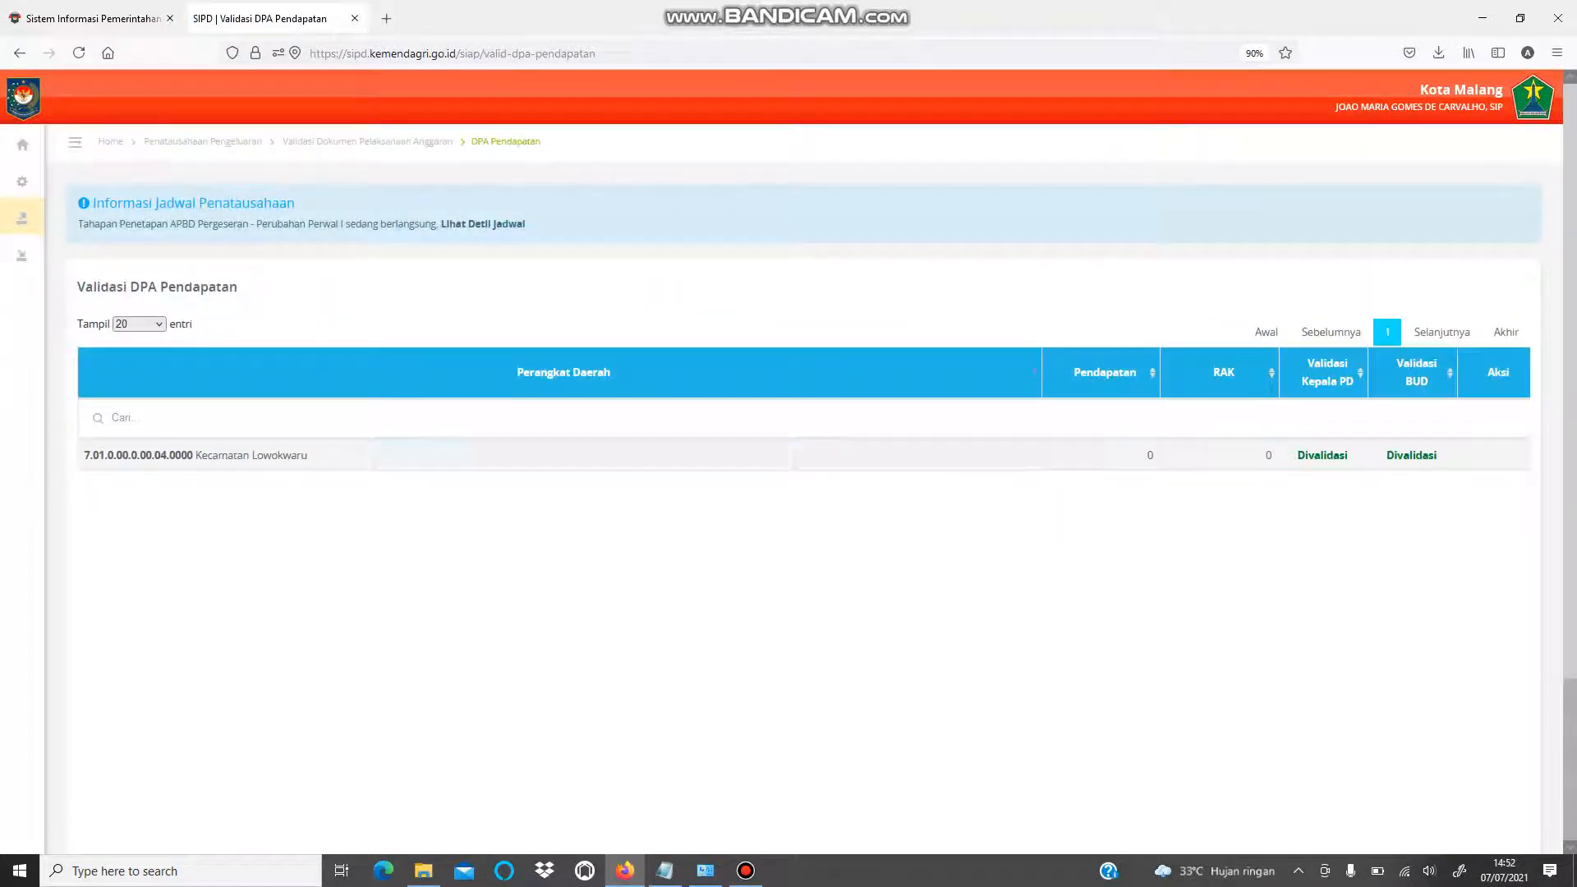
mouse_move(24, 220)
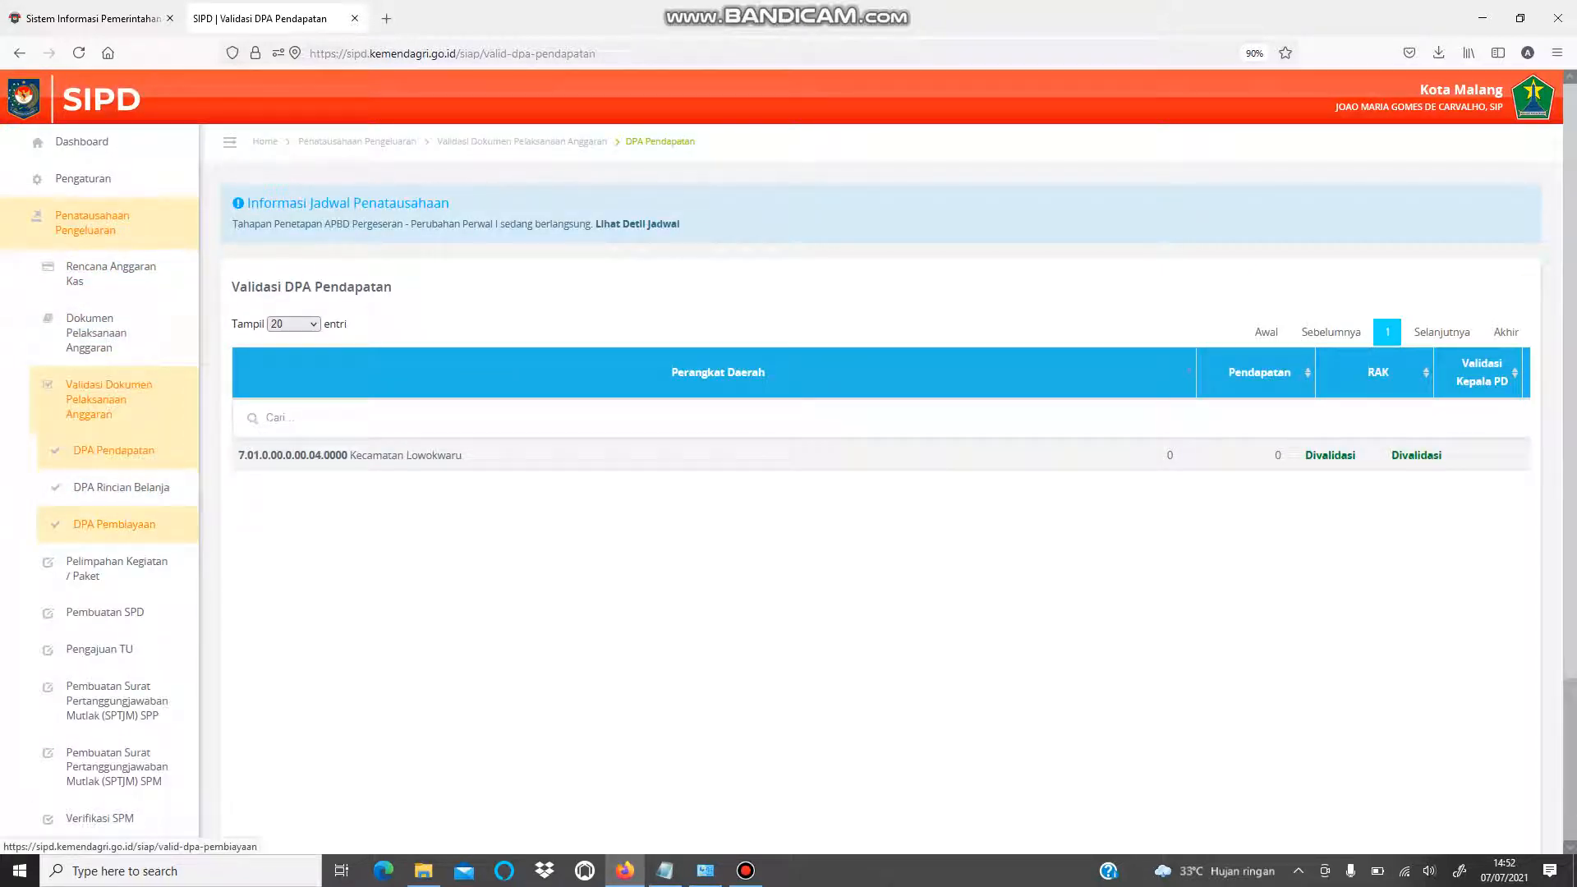
click(116, 493)
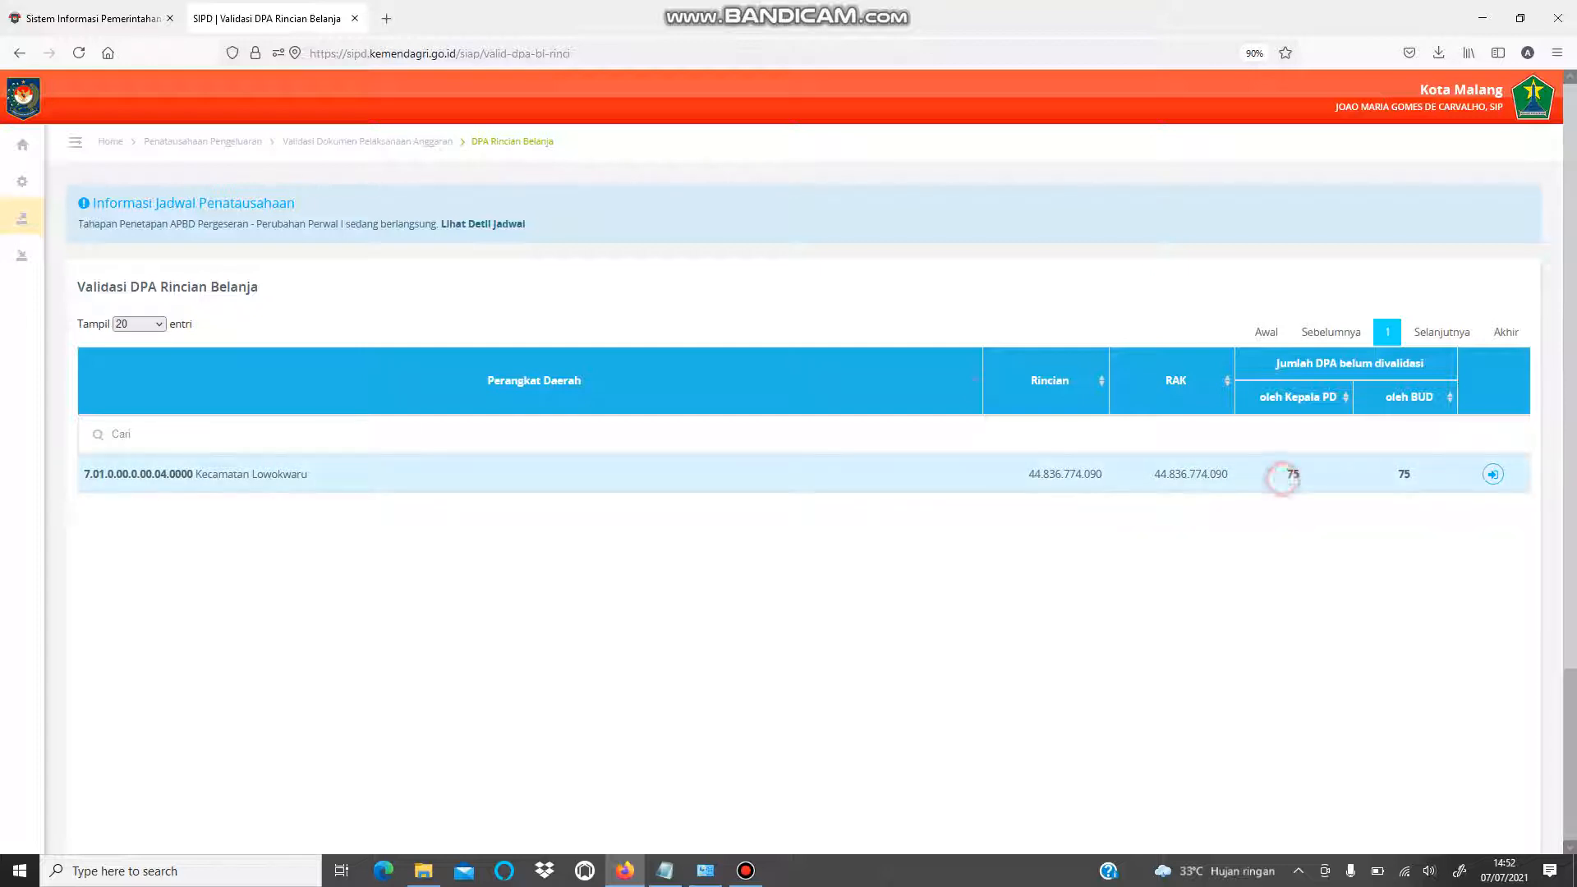
- Check Lowokwaru's 75 DPA pending Kepala PD and BUD validation, then open its details
double_click(1292, 473)
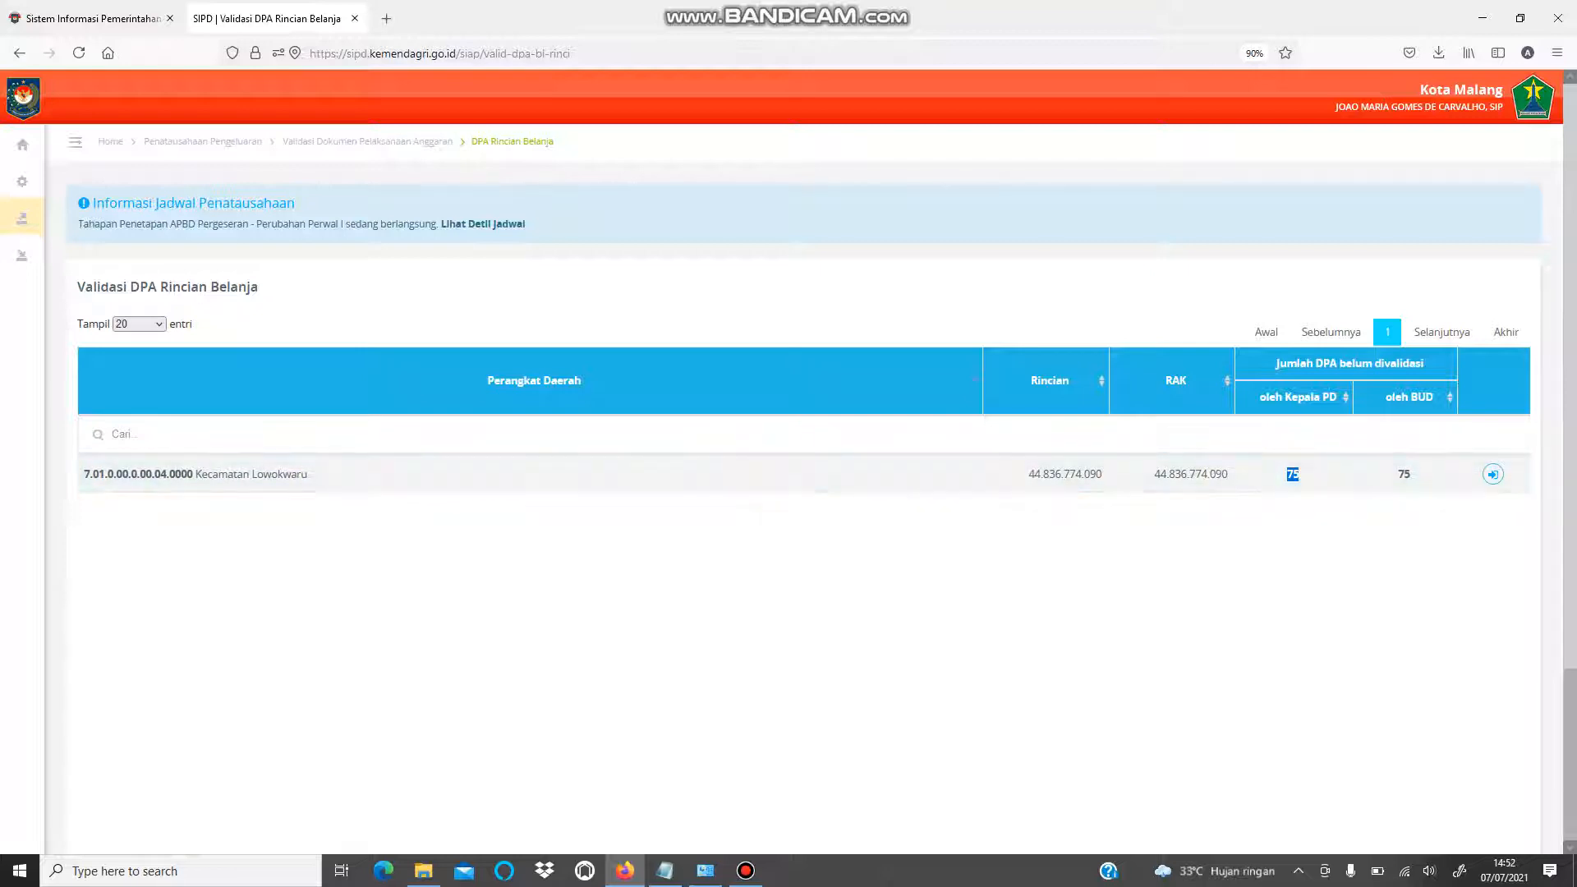
click(1419, 583)
double_click(1289, 474)
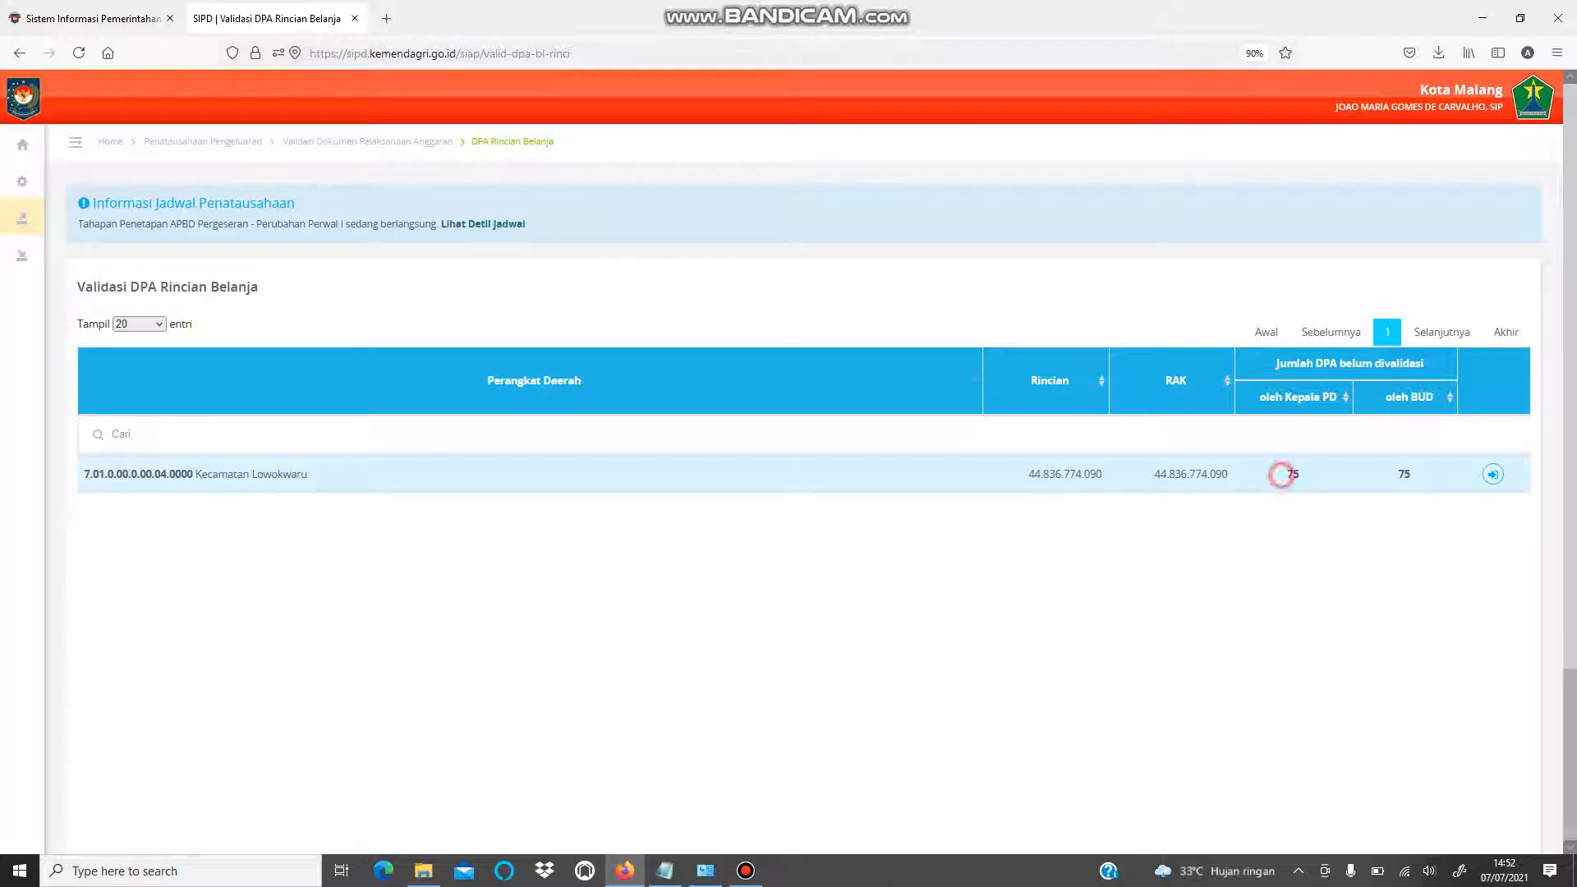
double_click(1402, 475)
click(1414, 516)
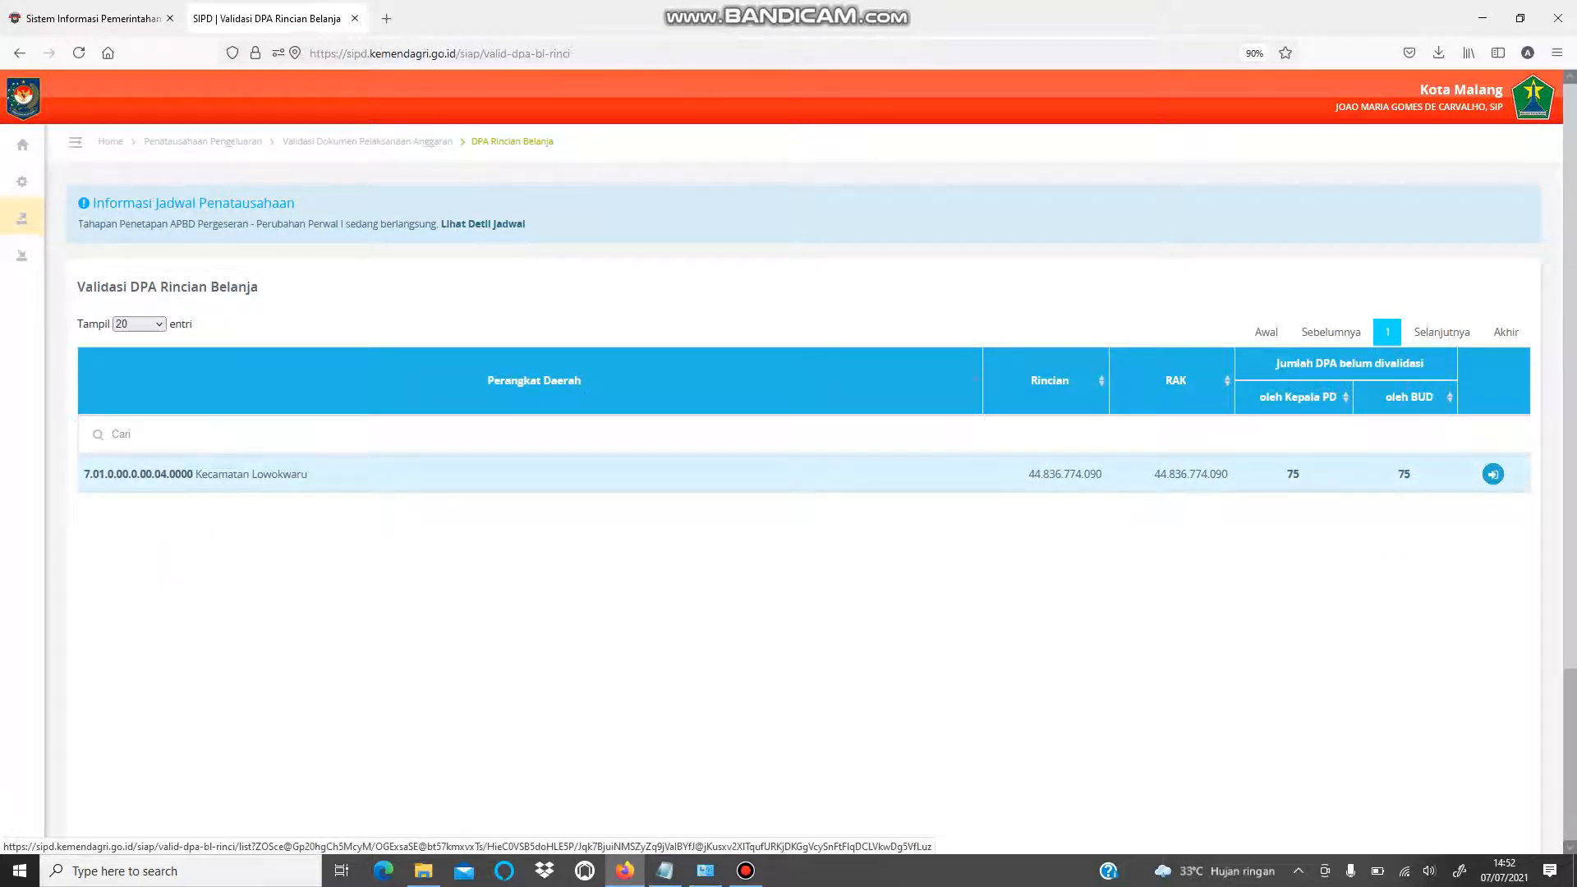
click(1493, 475)
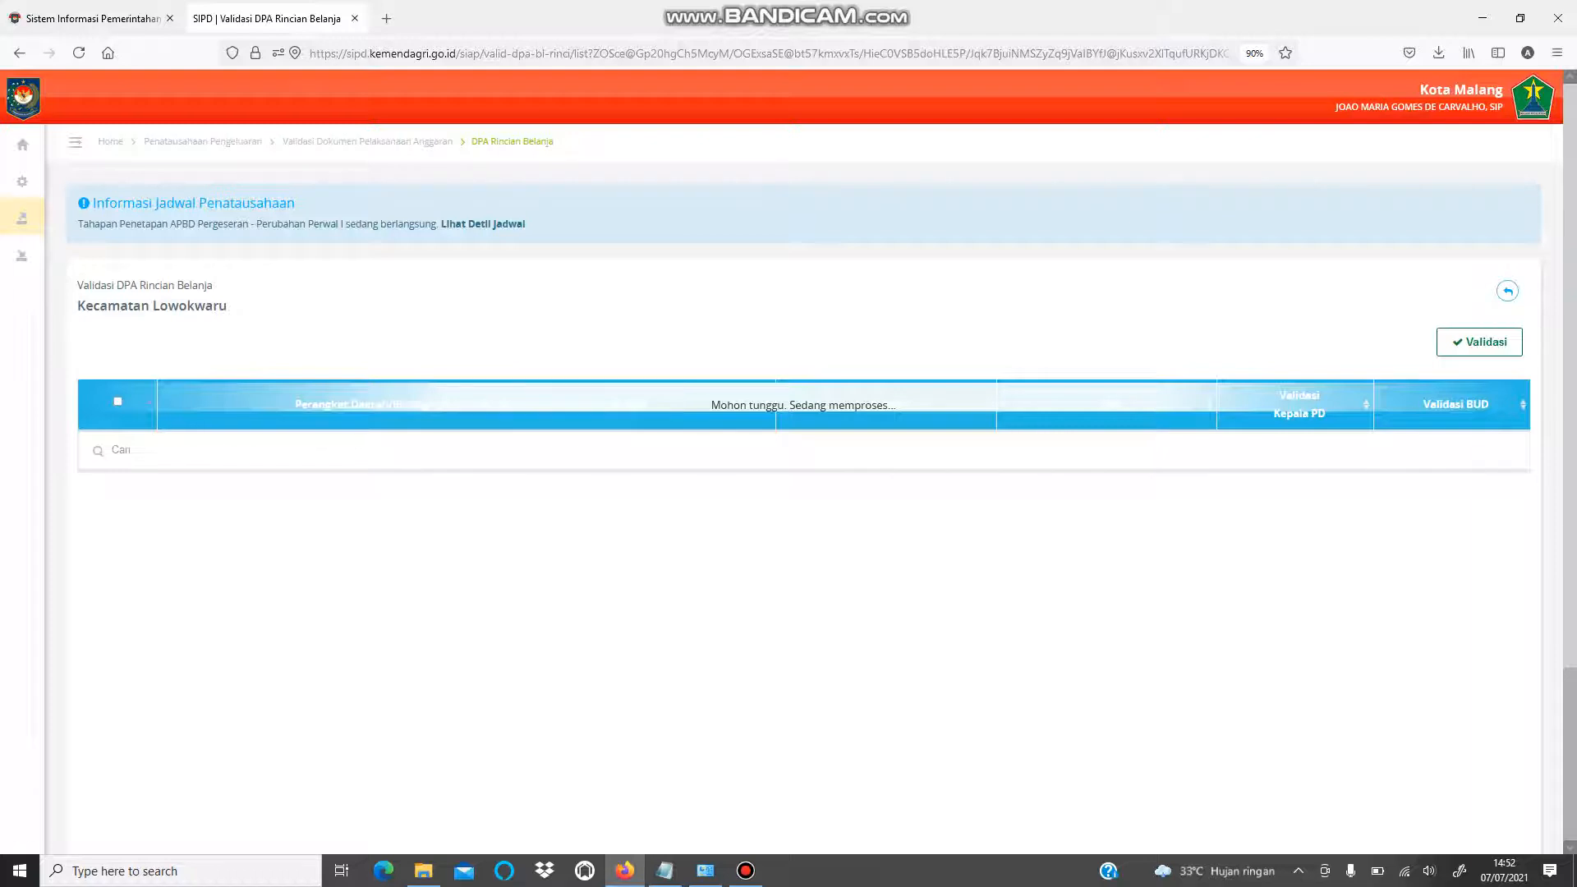
- Tick the header select-all checkbox to mark Kecamatan Lowokwaru's first-page sub-activities for validation
scroll(788, 493, down, 2)
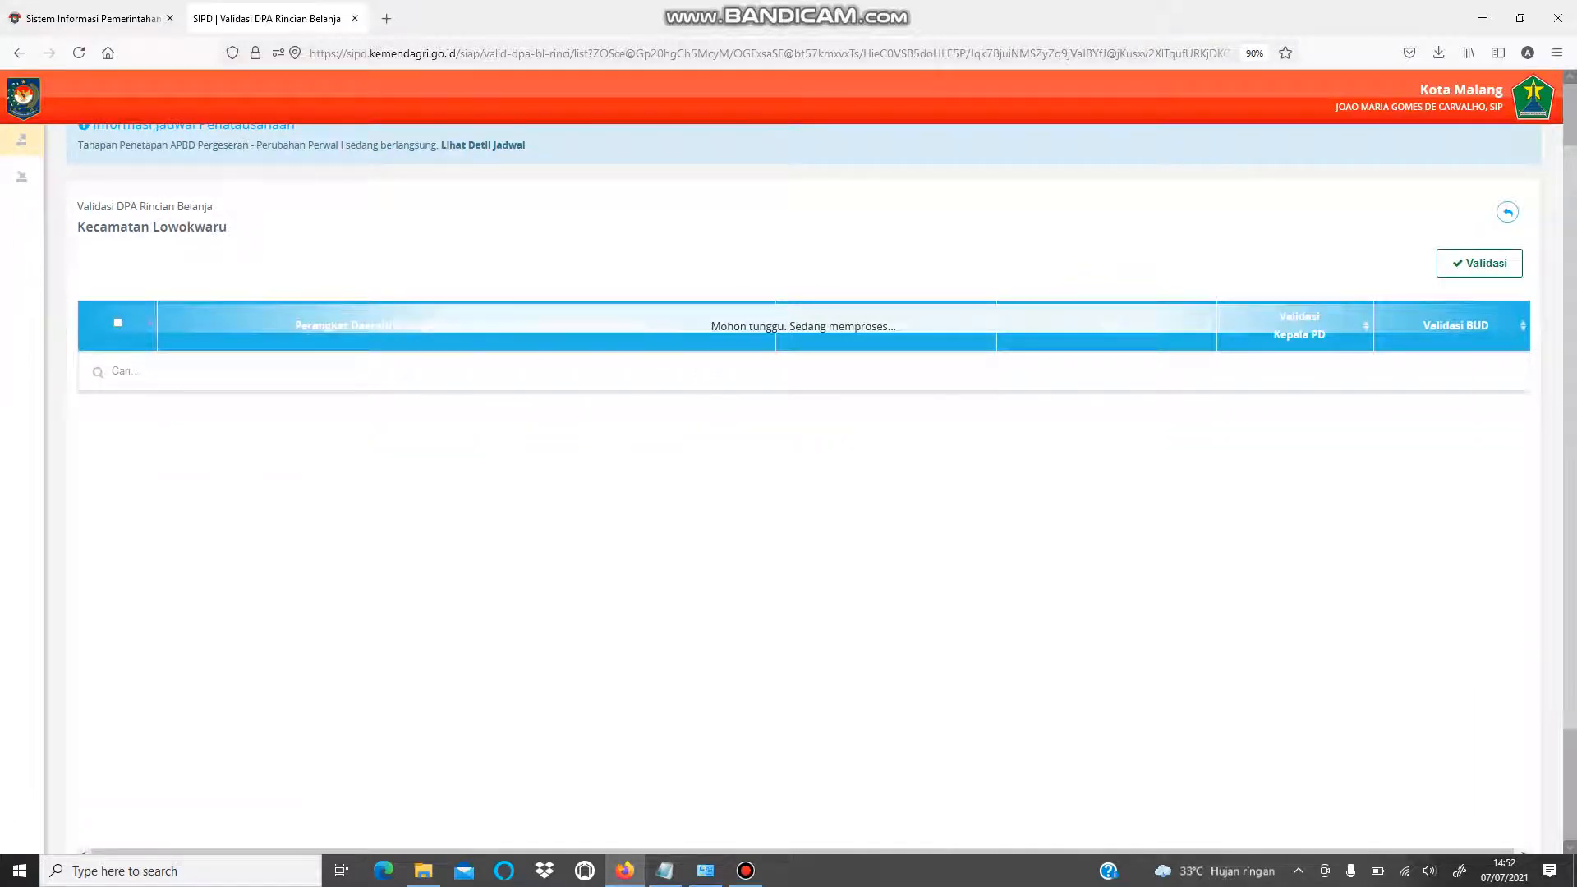
scroll(788, 493, up, 2)
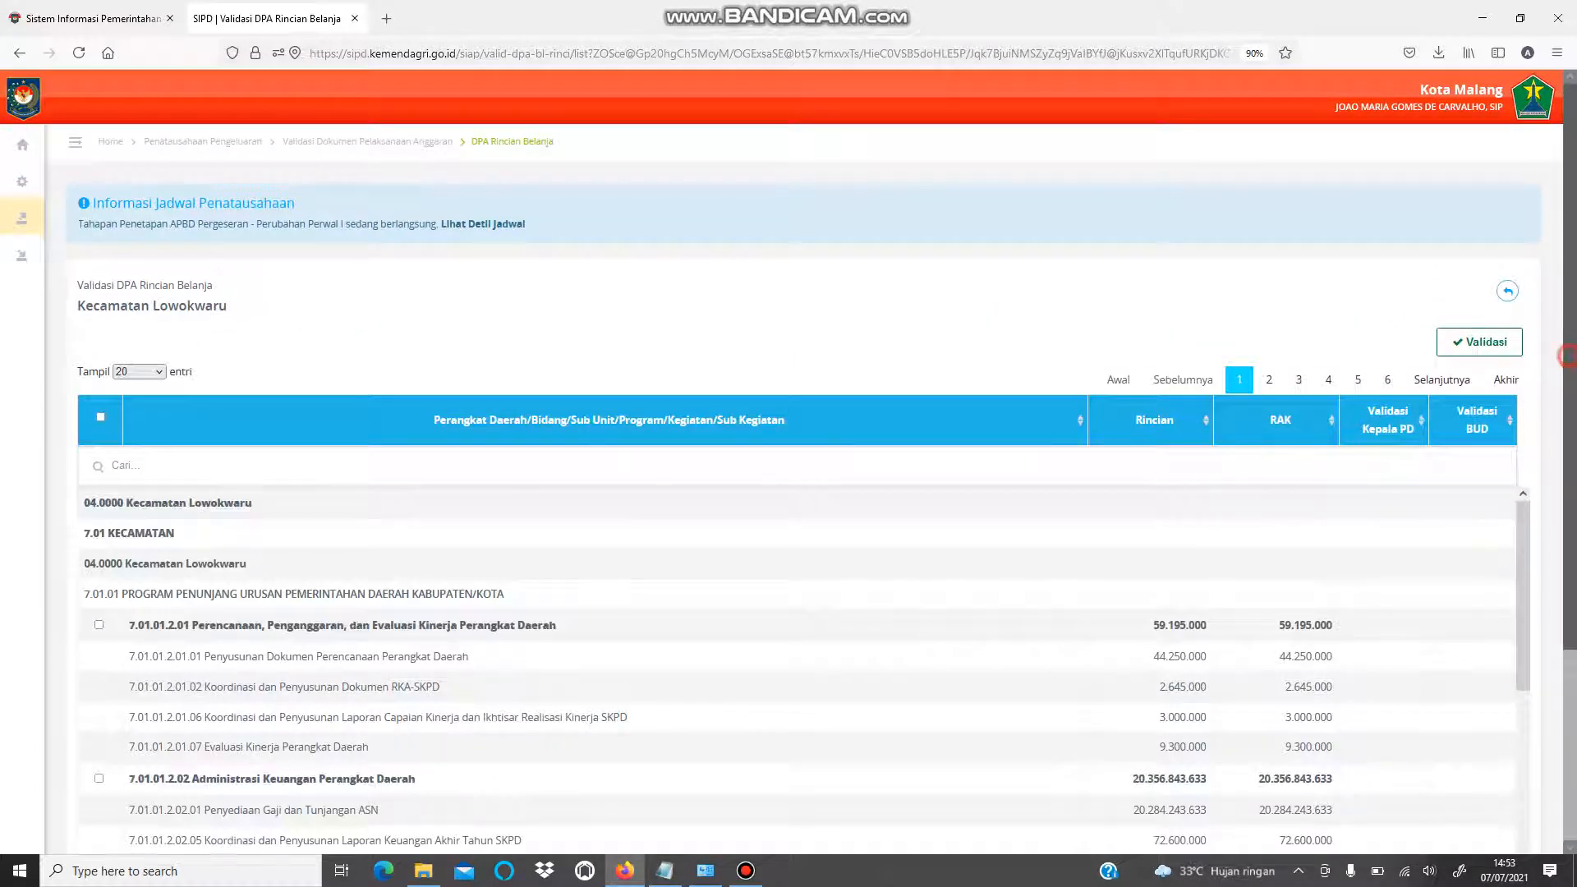
scroll(788, 493, down, 4)
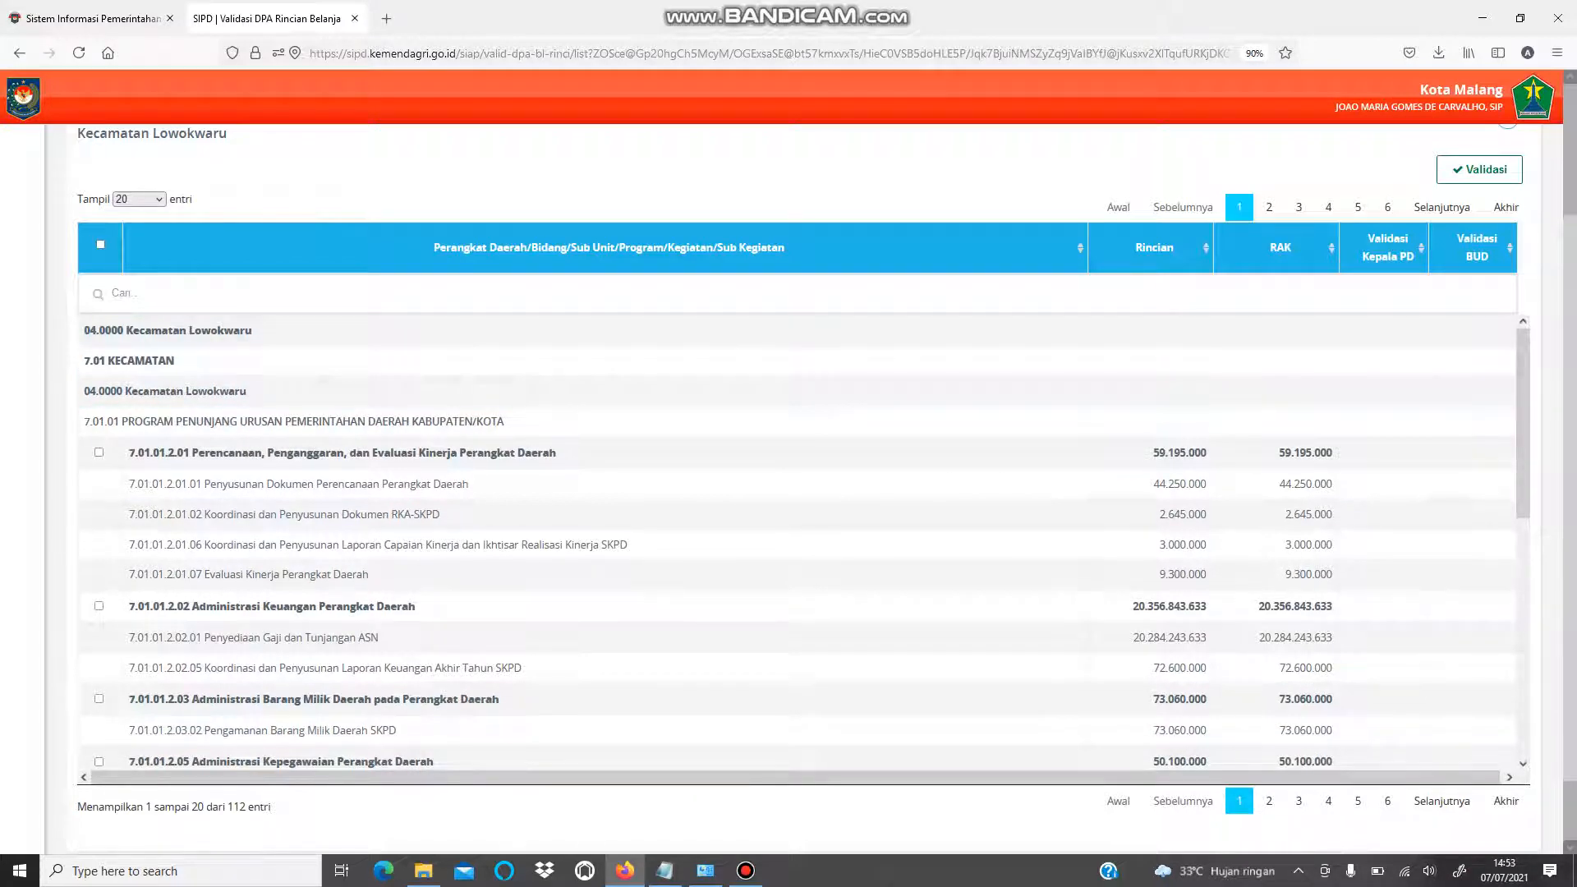
click(100, 246)
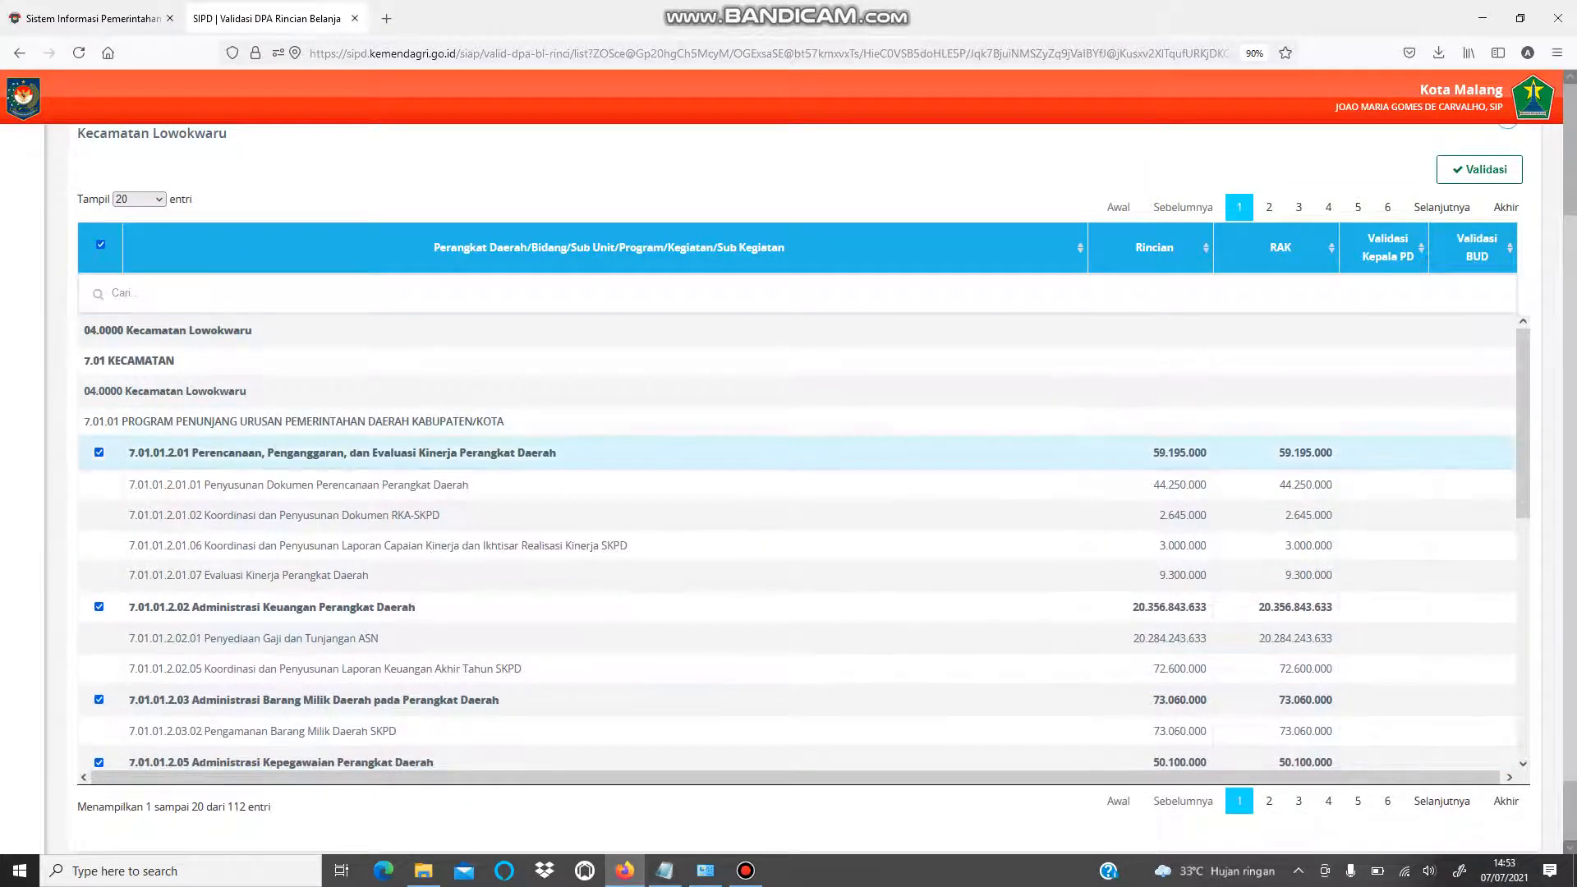
mouse_move(23, 329)
scroll(797, 493, down, 3)
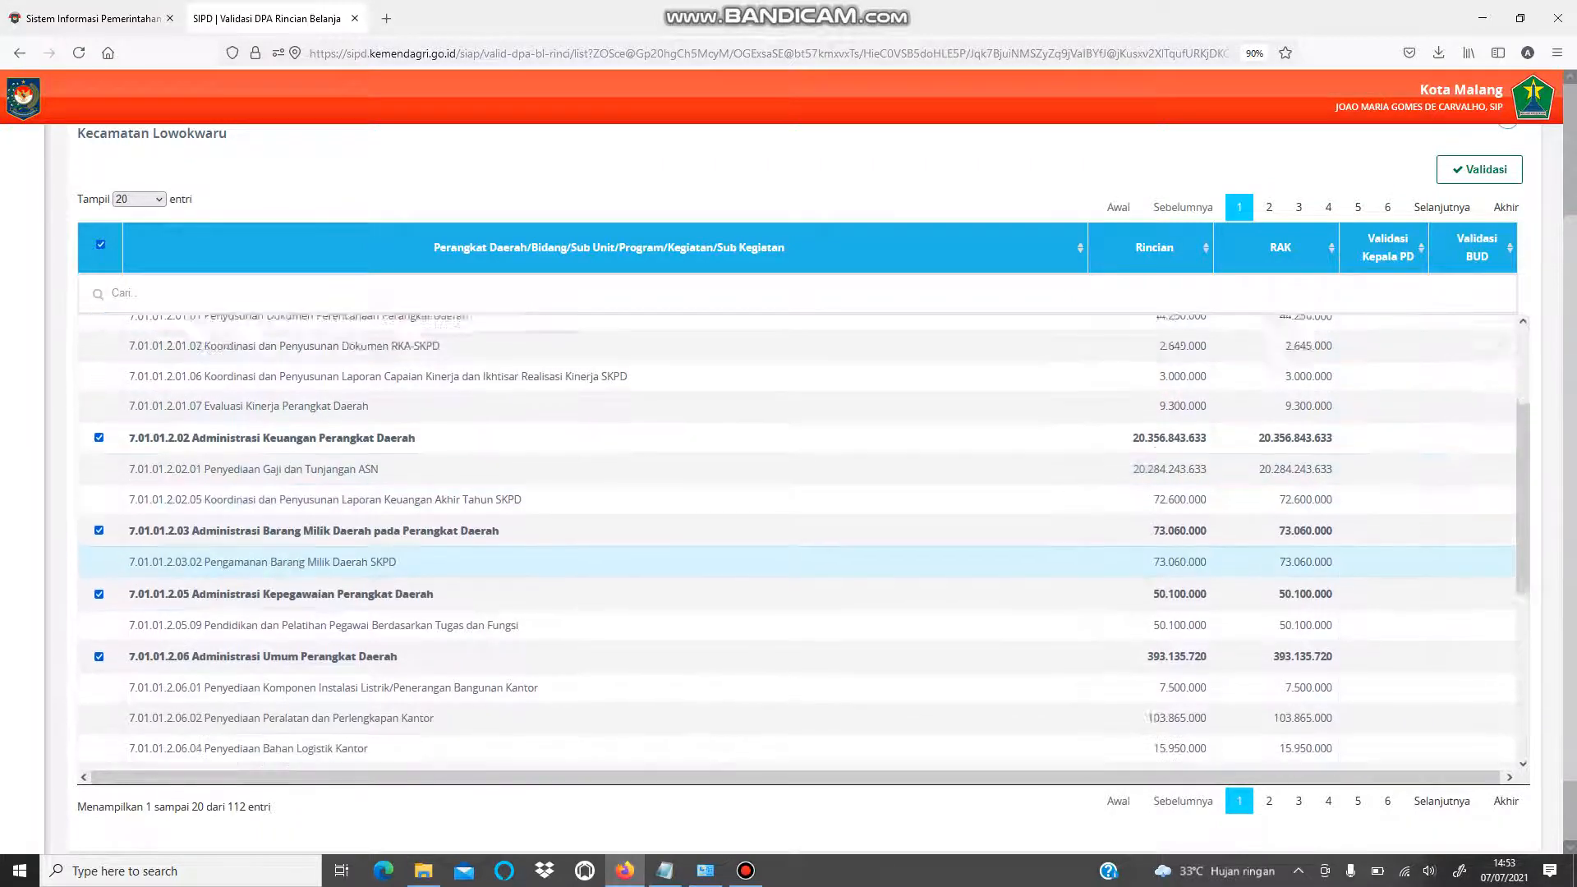
scroll(797, 517, up, 3)
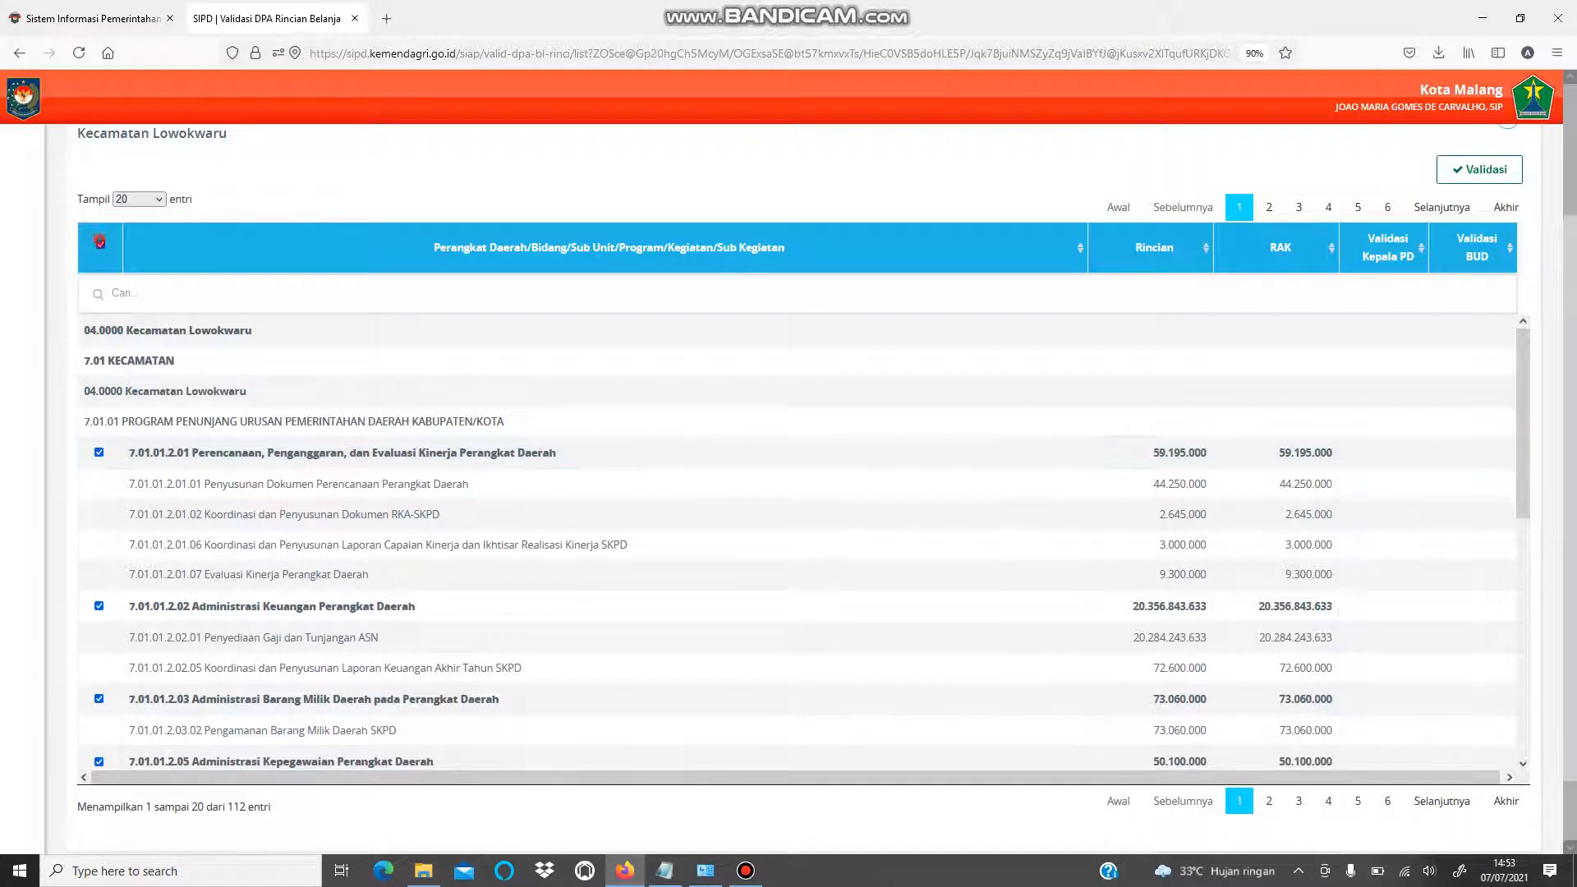
- Set Tampil to Semua so all 112 entries show, and re-tick select-all
click(99, 242)
click(138, 198)
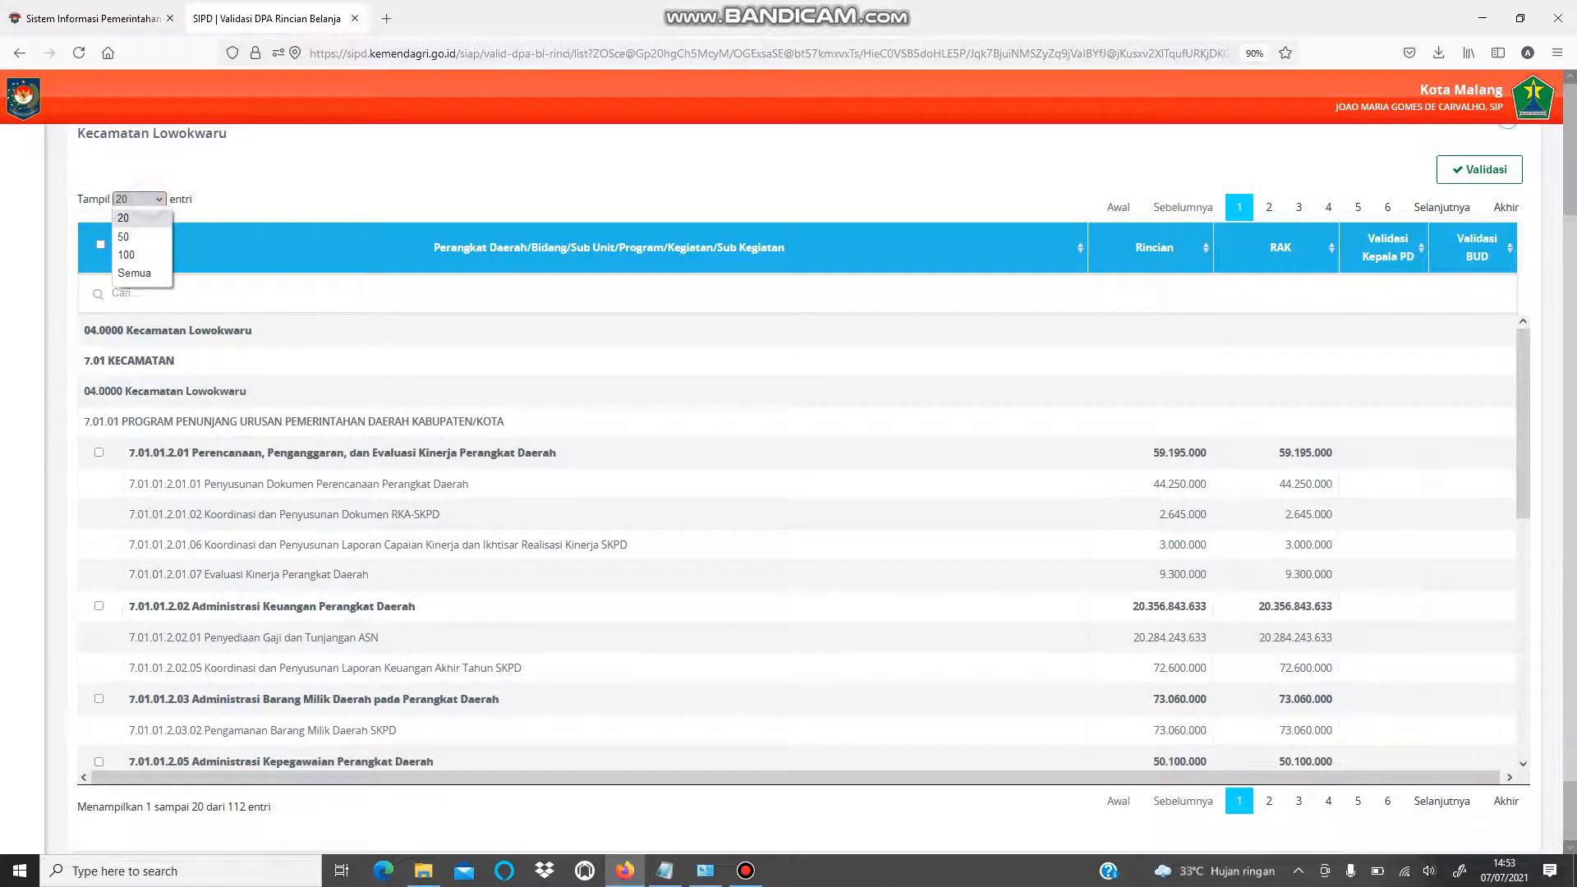
click(134, 272)
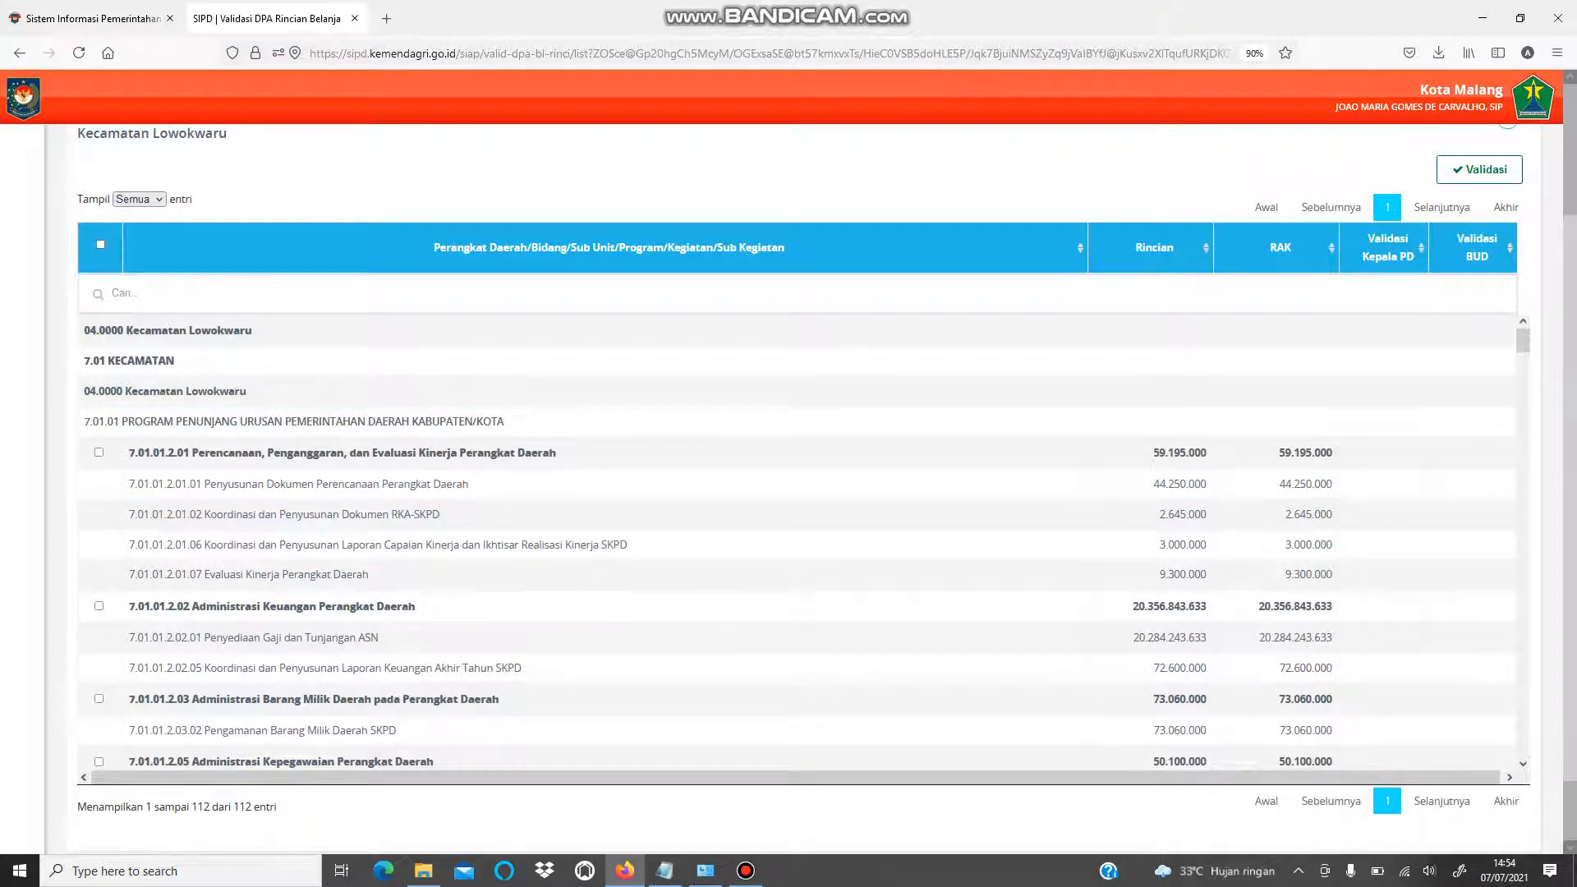
click(101, 244)
- Scroll through the full ticked list, then open the revenue administration module in a new tab
scroll(796, 602, down, 8)
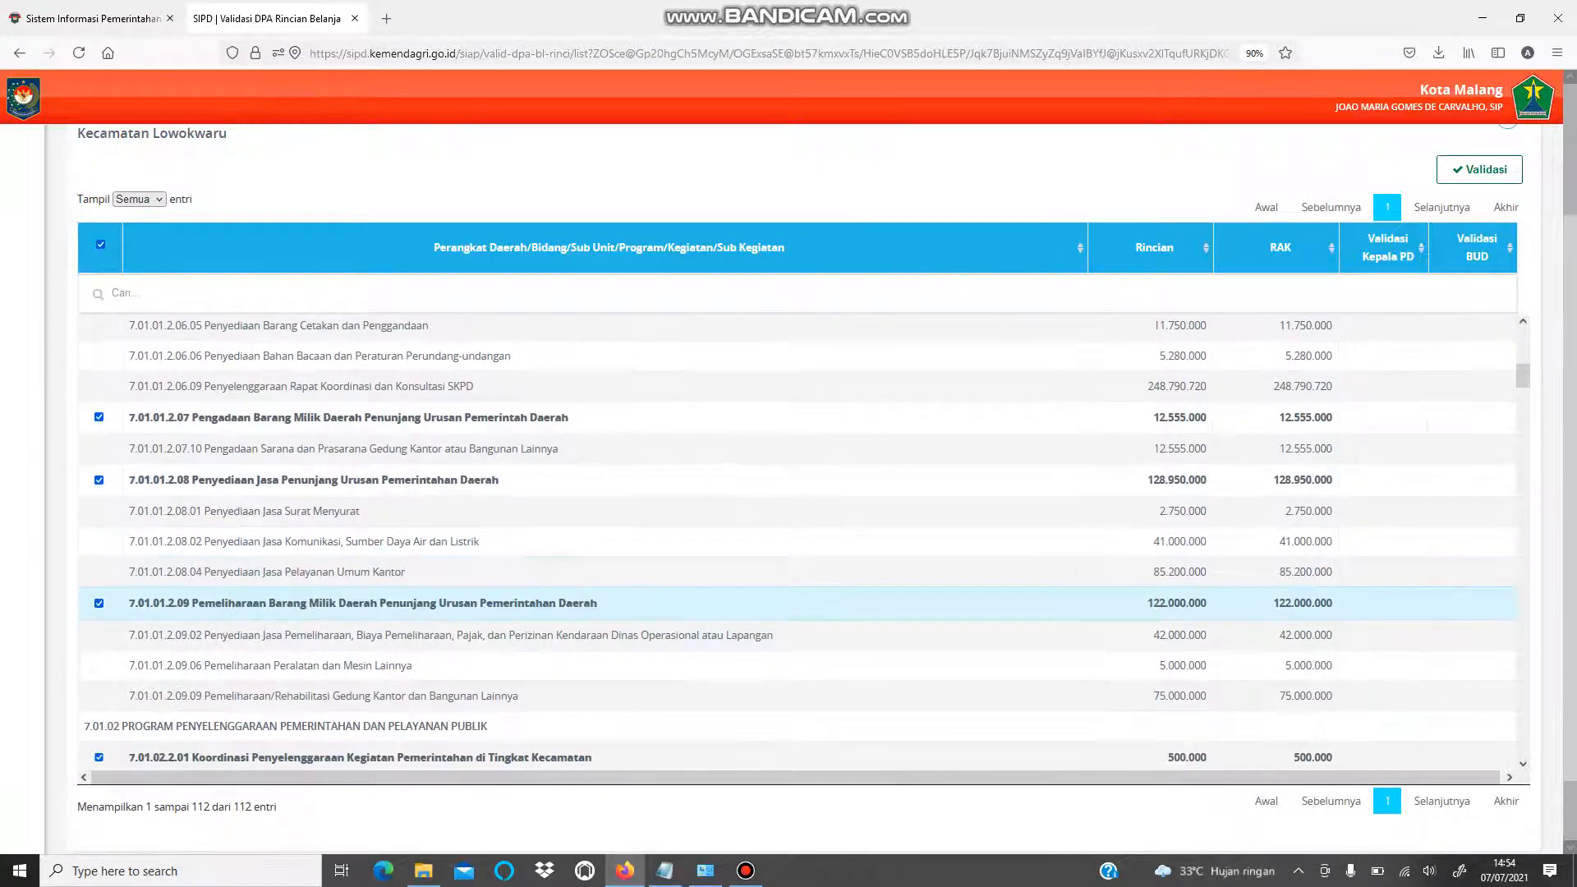
scroll(797, 603, down, 10)
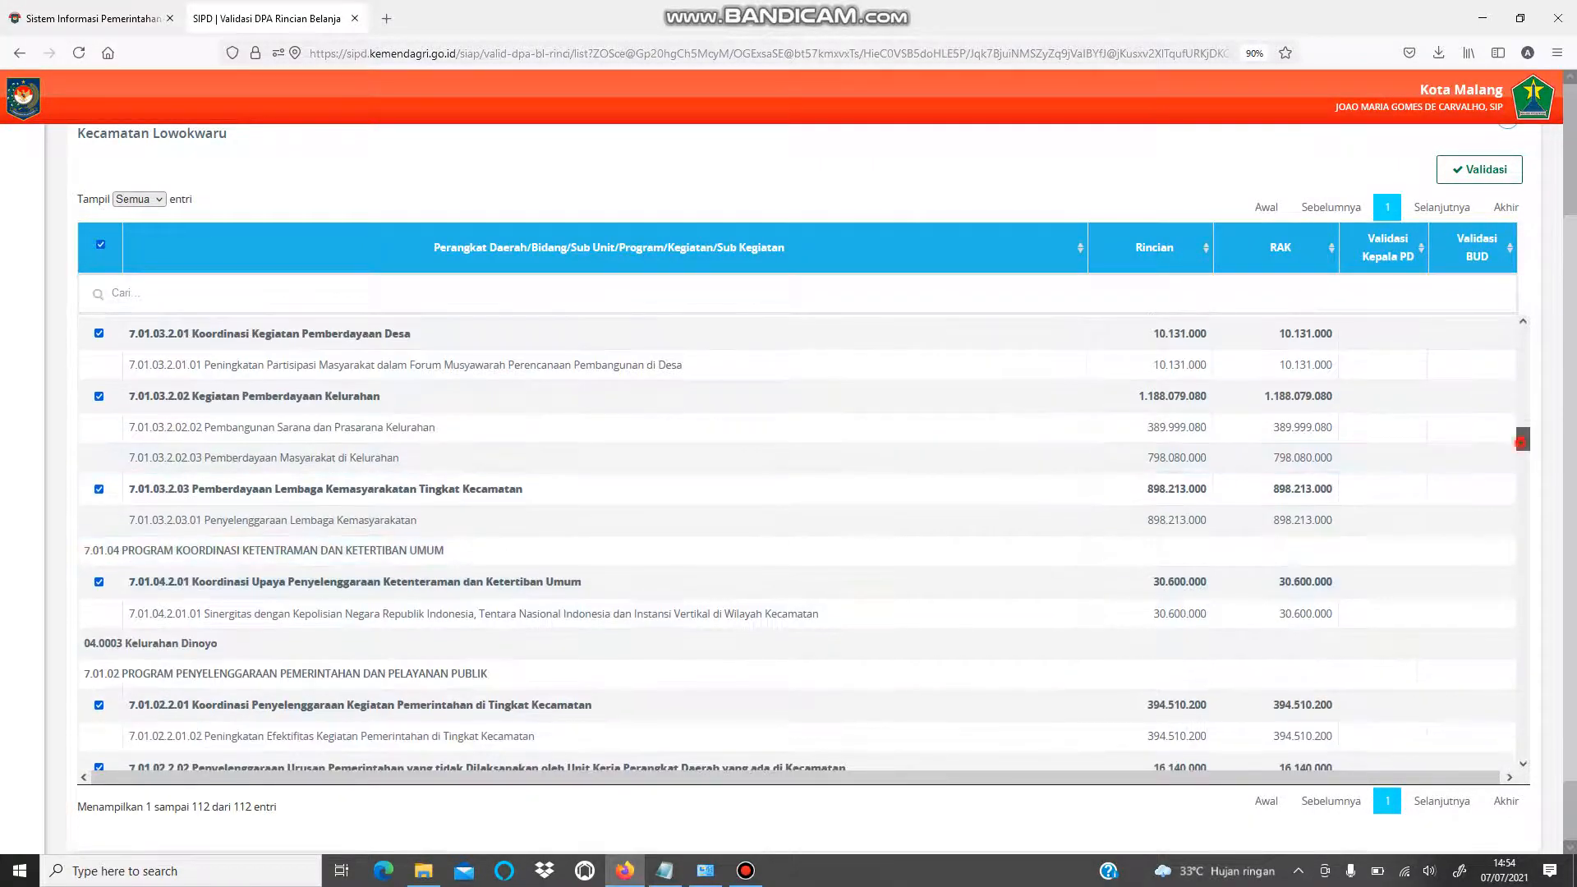
drag(1522, 441, 1521, 743)
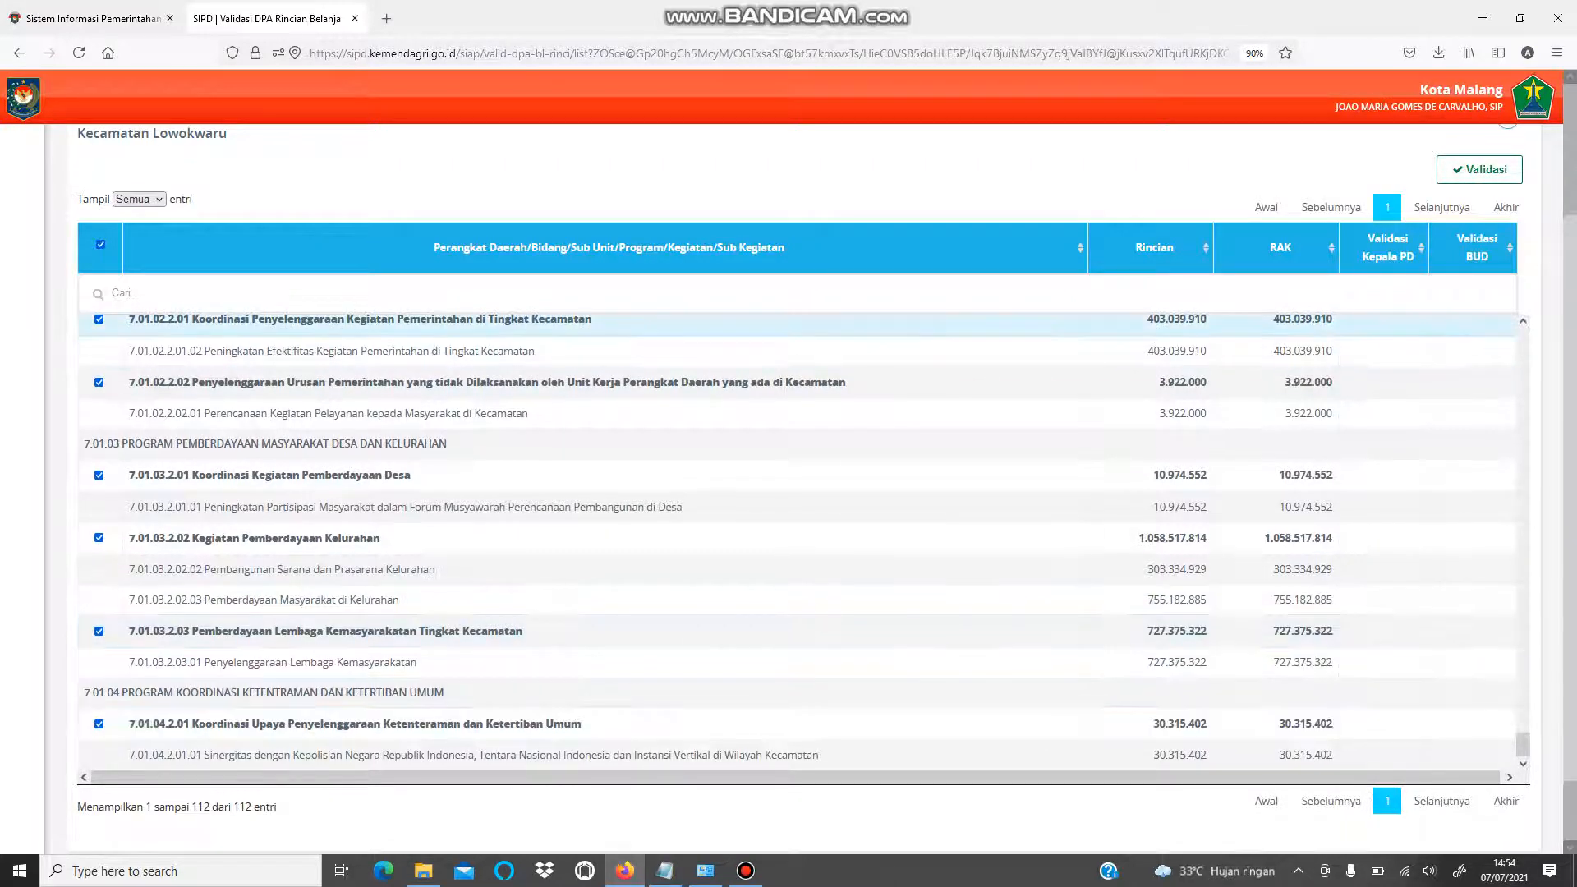
scroll(575, 427, up, 1)
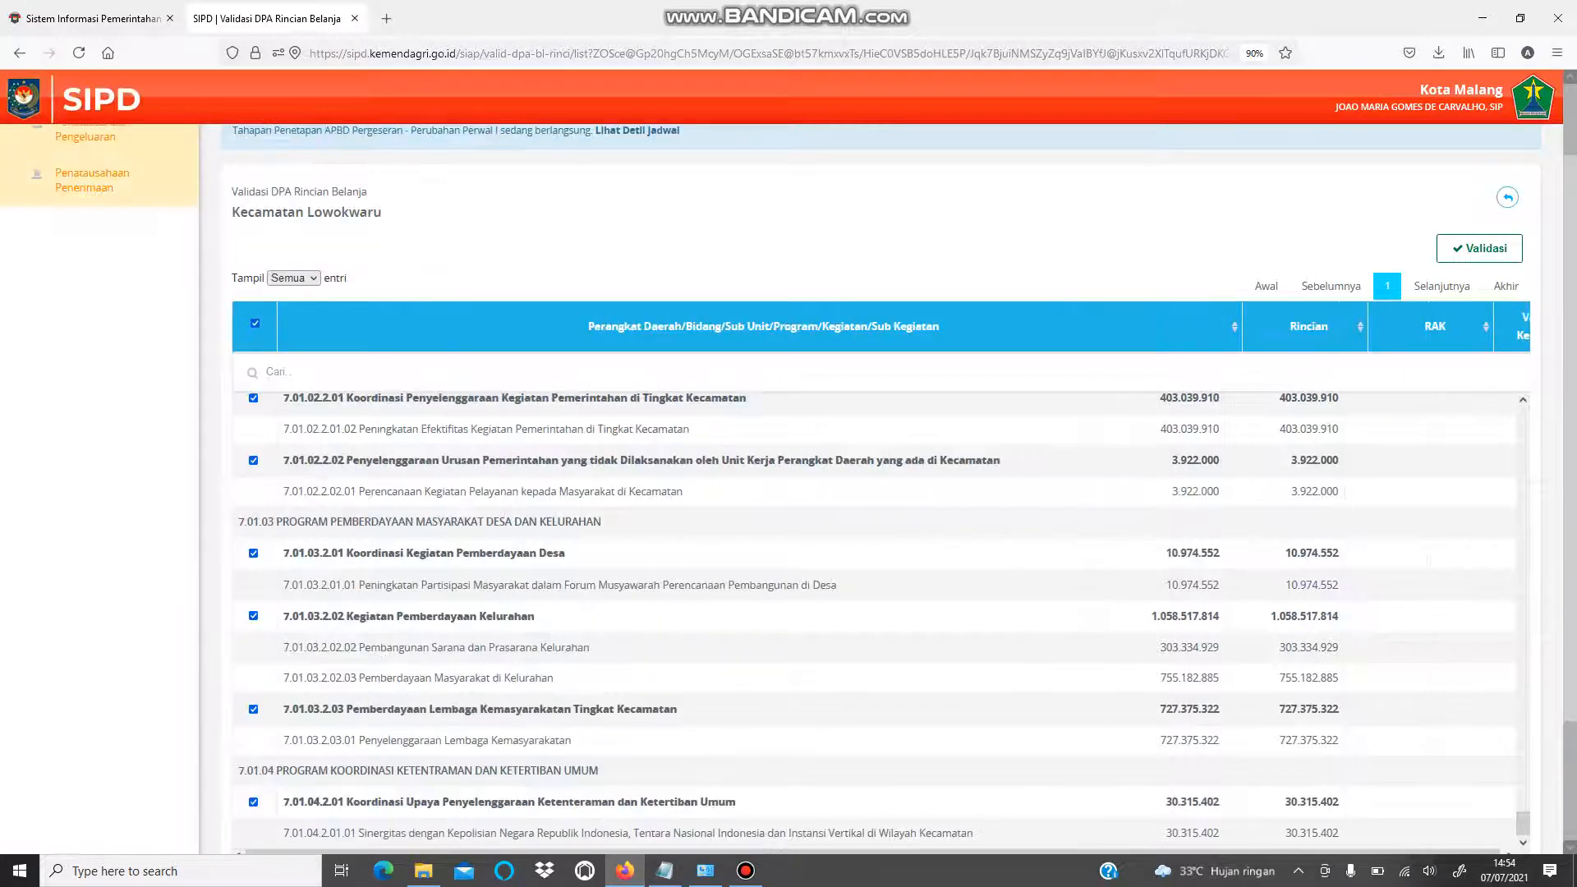
click(64, 178)
- Close the stray SIPD tabs, including the one showing a 503 error
click(538, 18)
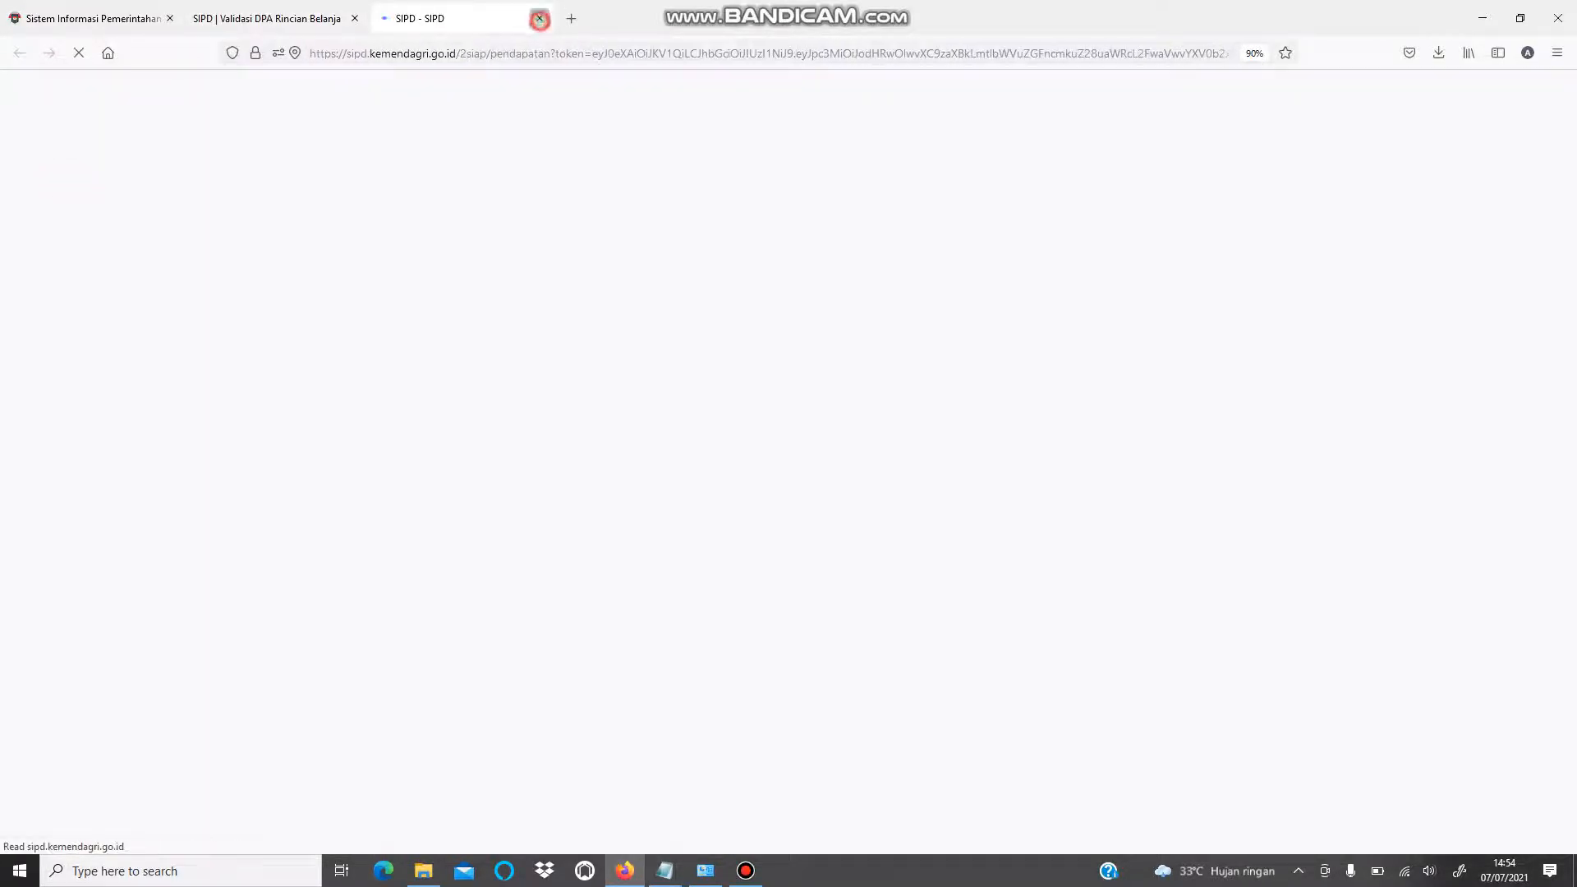
click(65, 168)
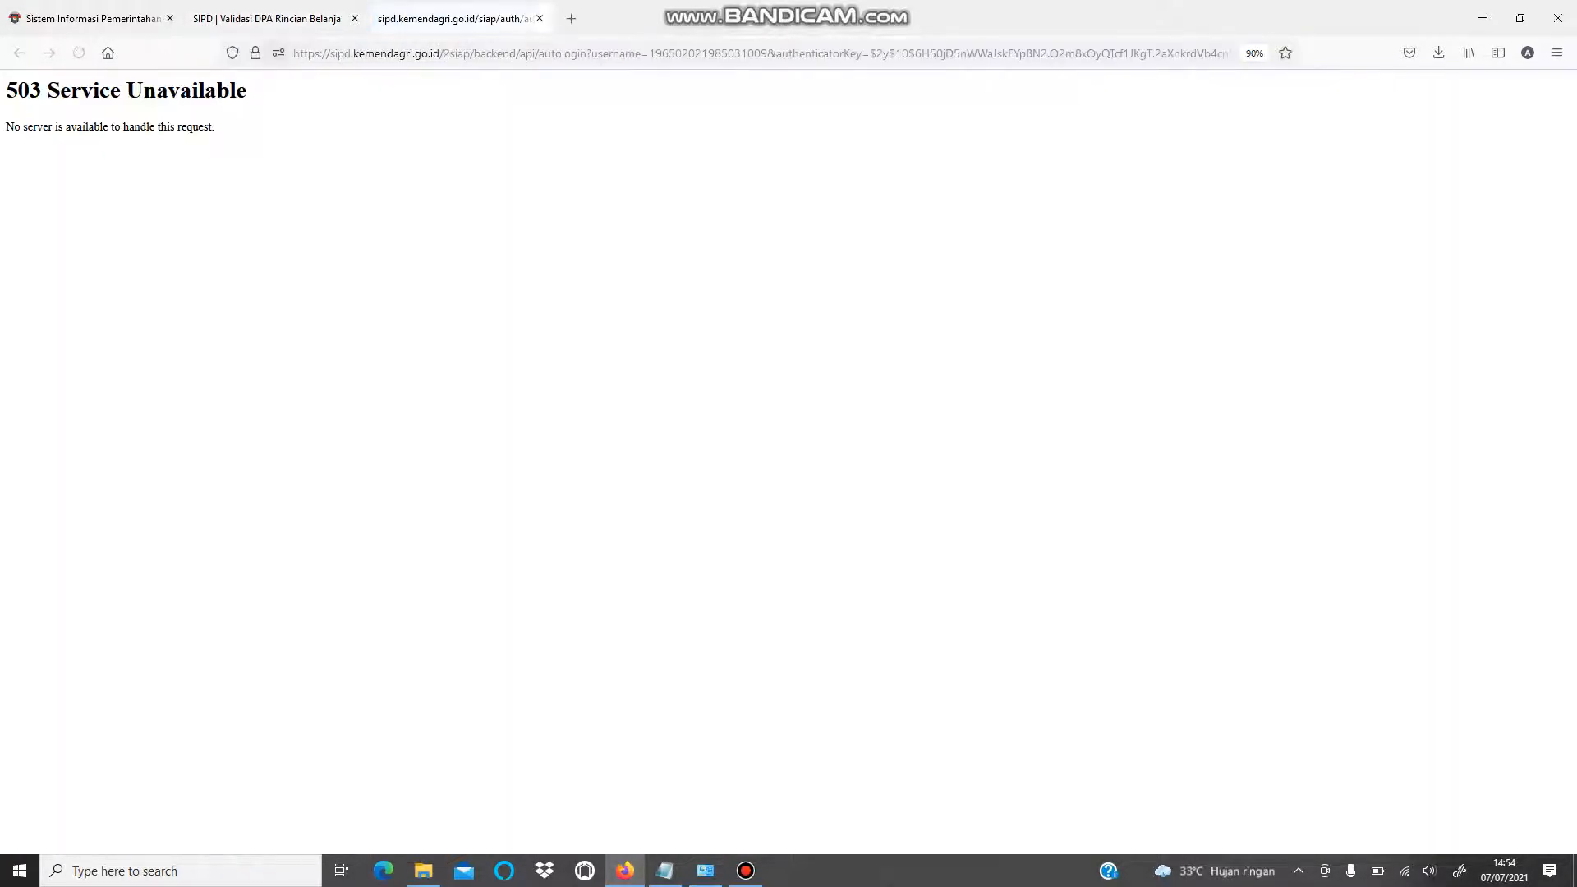
click(538, 18)
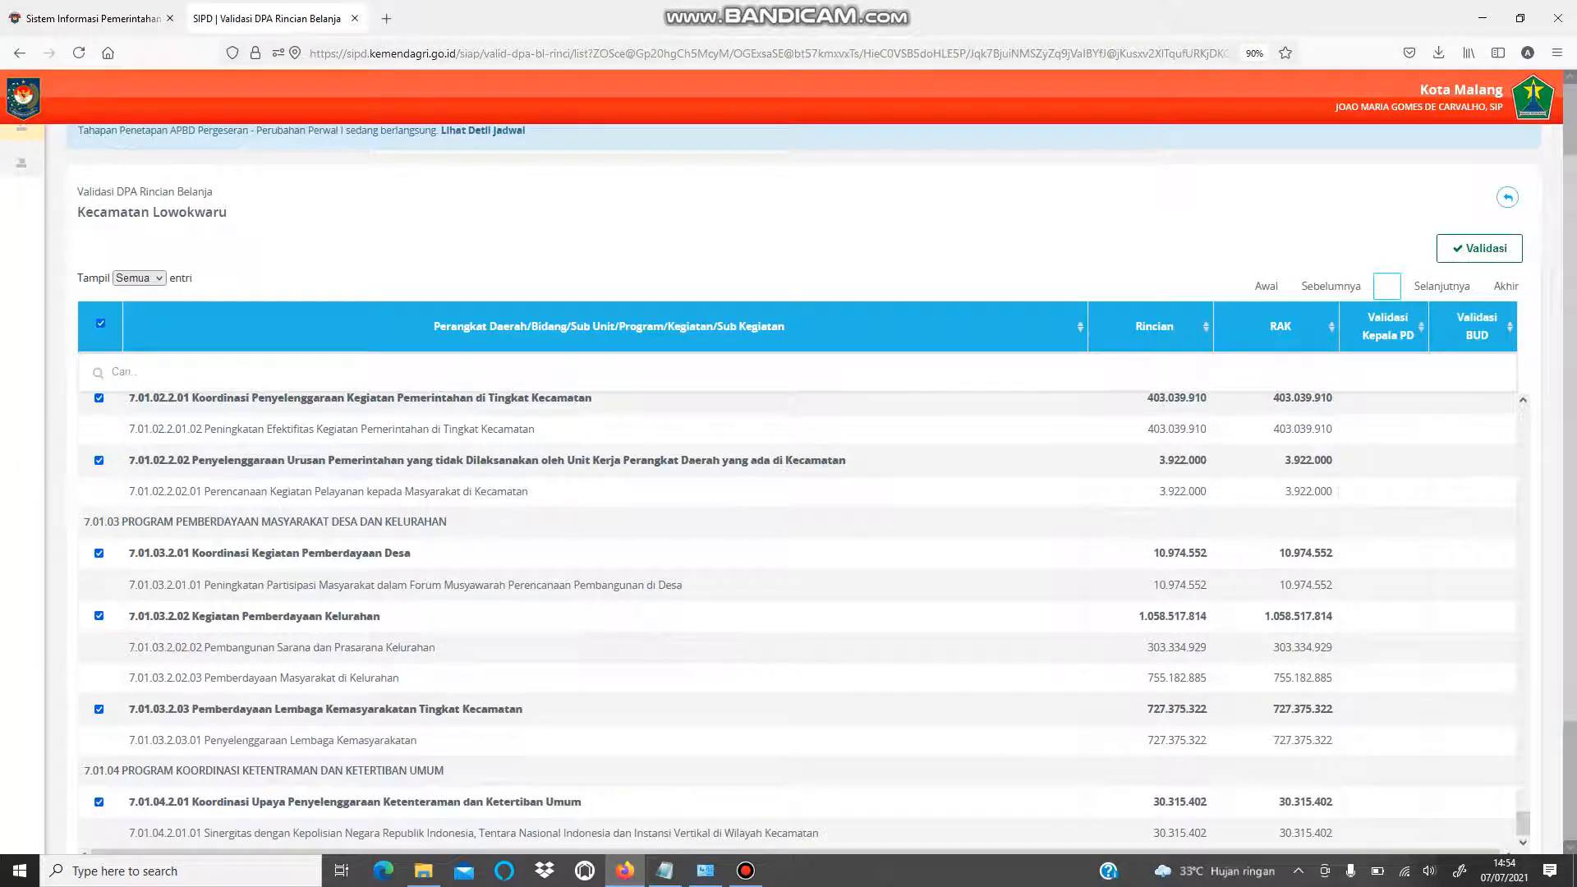
- Go to Penatausahaan Pengeluaran > Dokumen Pelaksanaan Anggaran > DPA Rincian Belanja
mouse_move(99, 184)
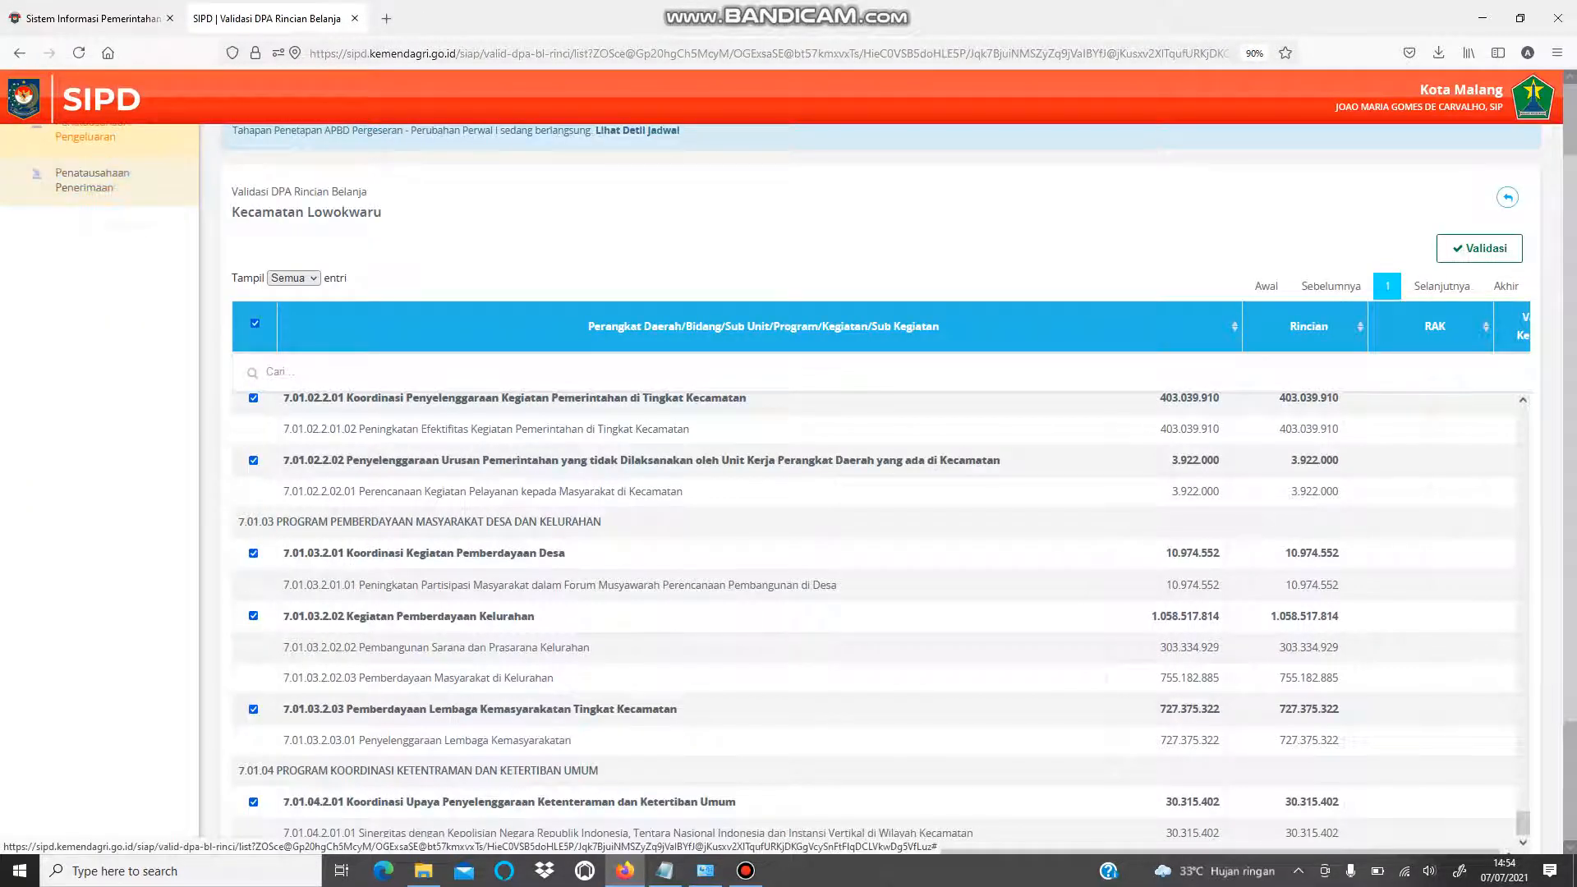
scroll(73, 175, up, 1)
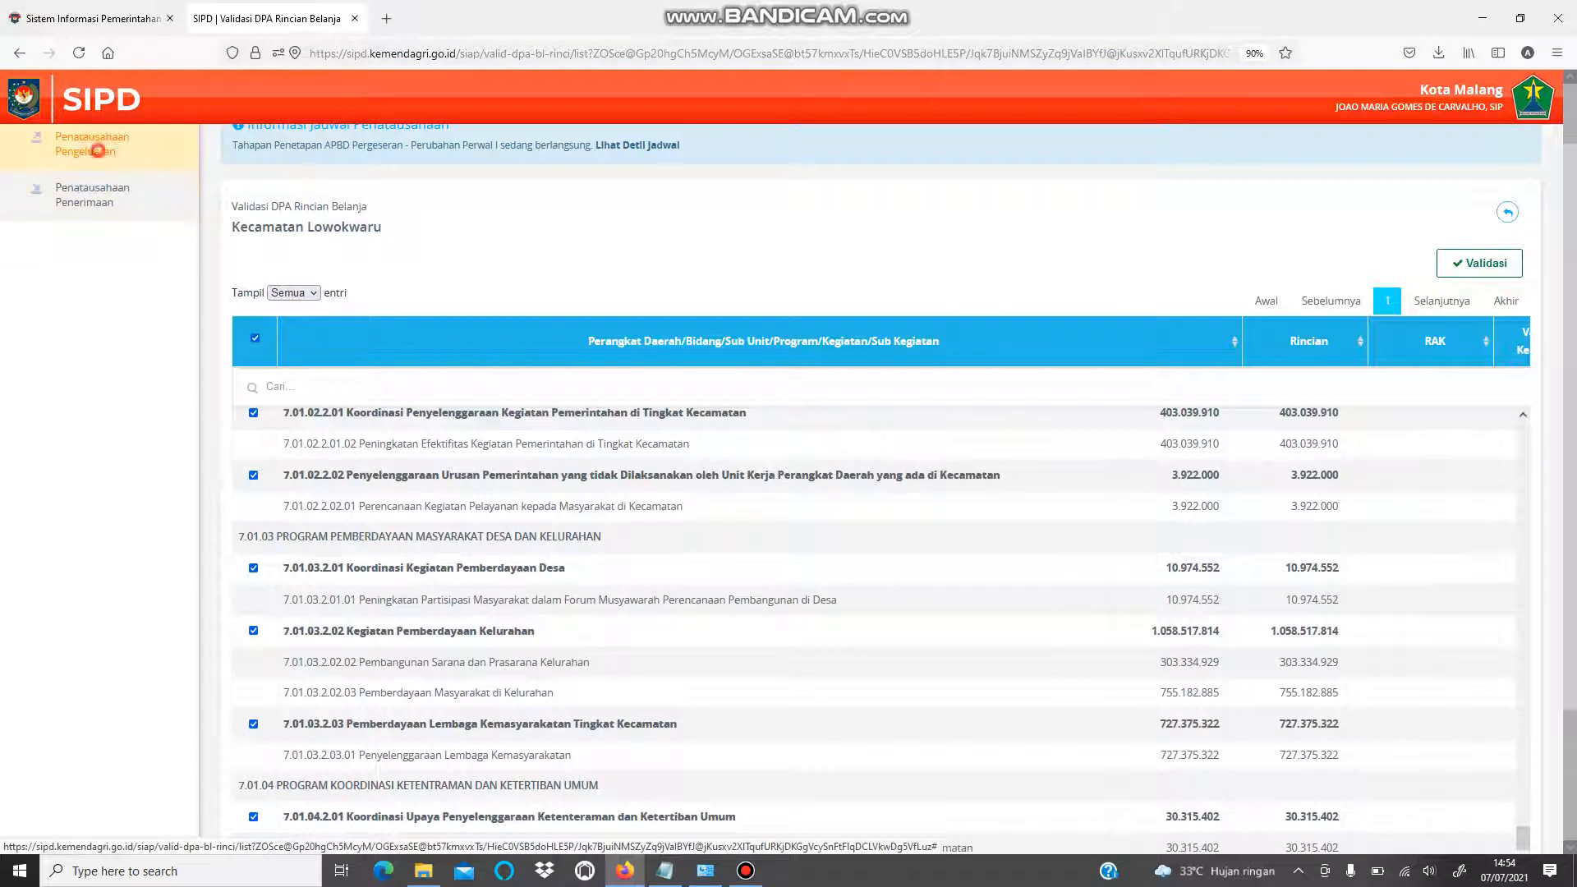
click(98, 151)
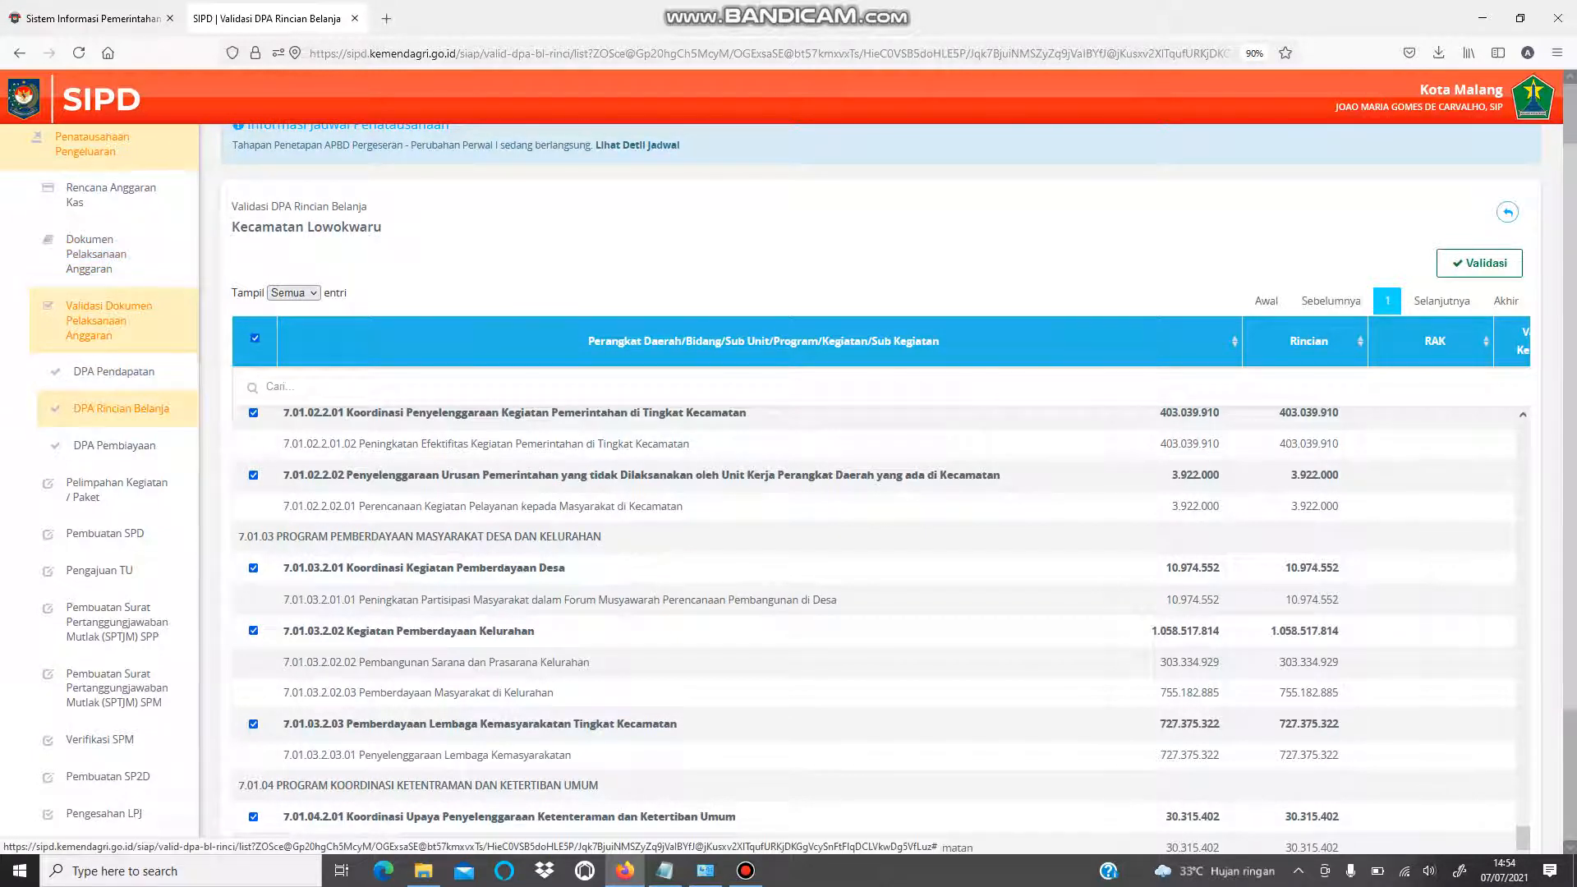
click(94, 254)
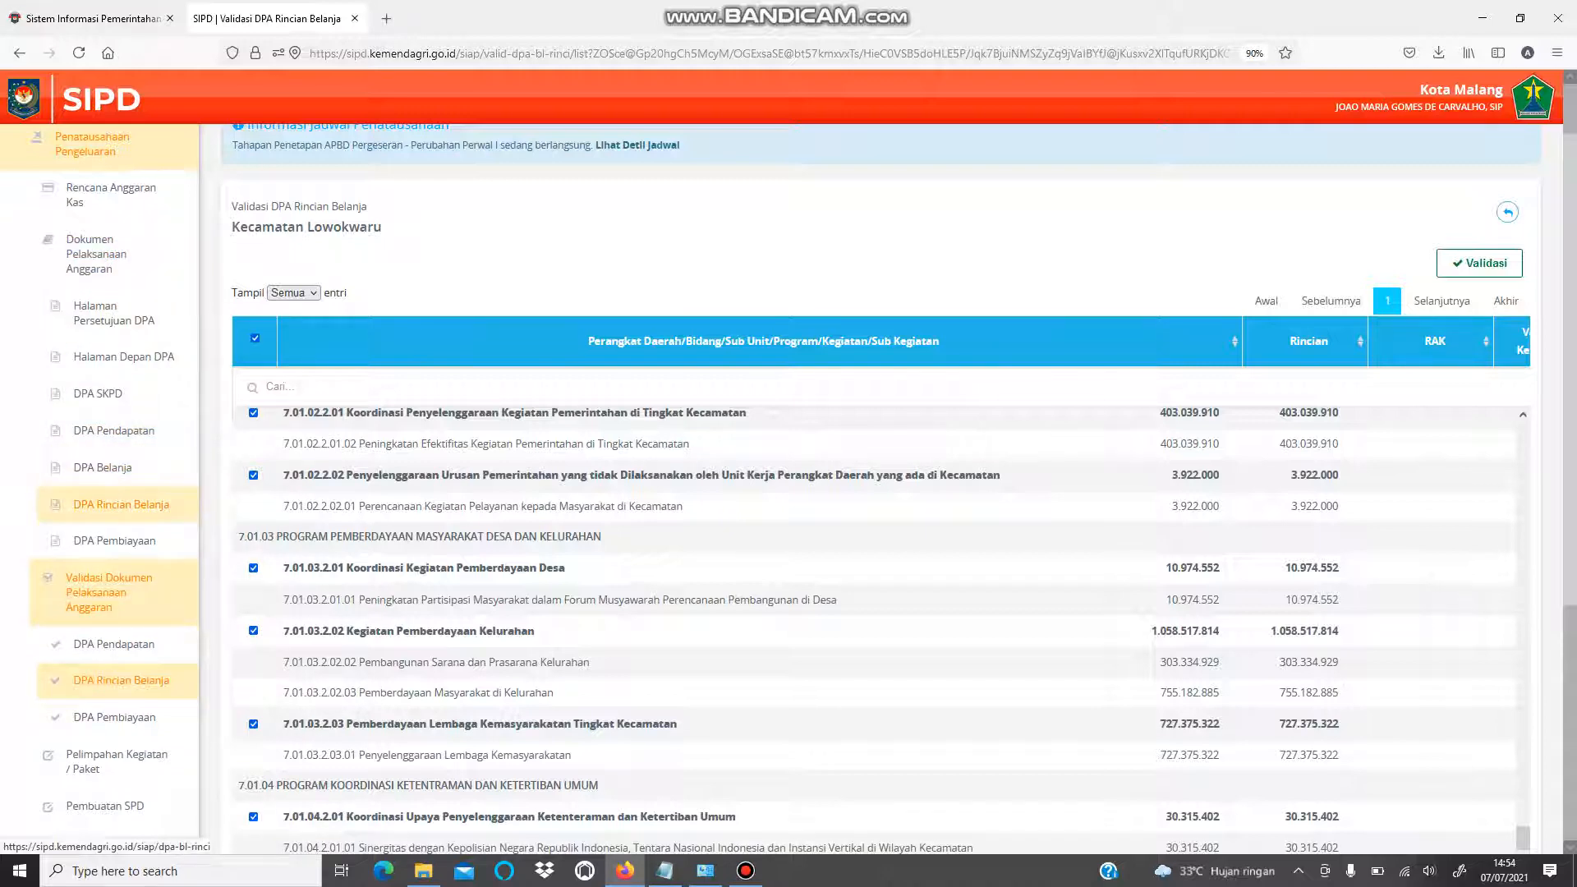
click(129, 504)
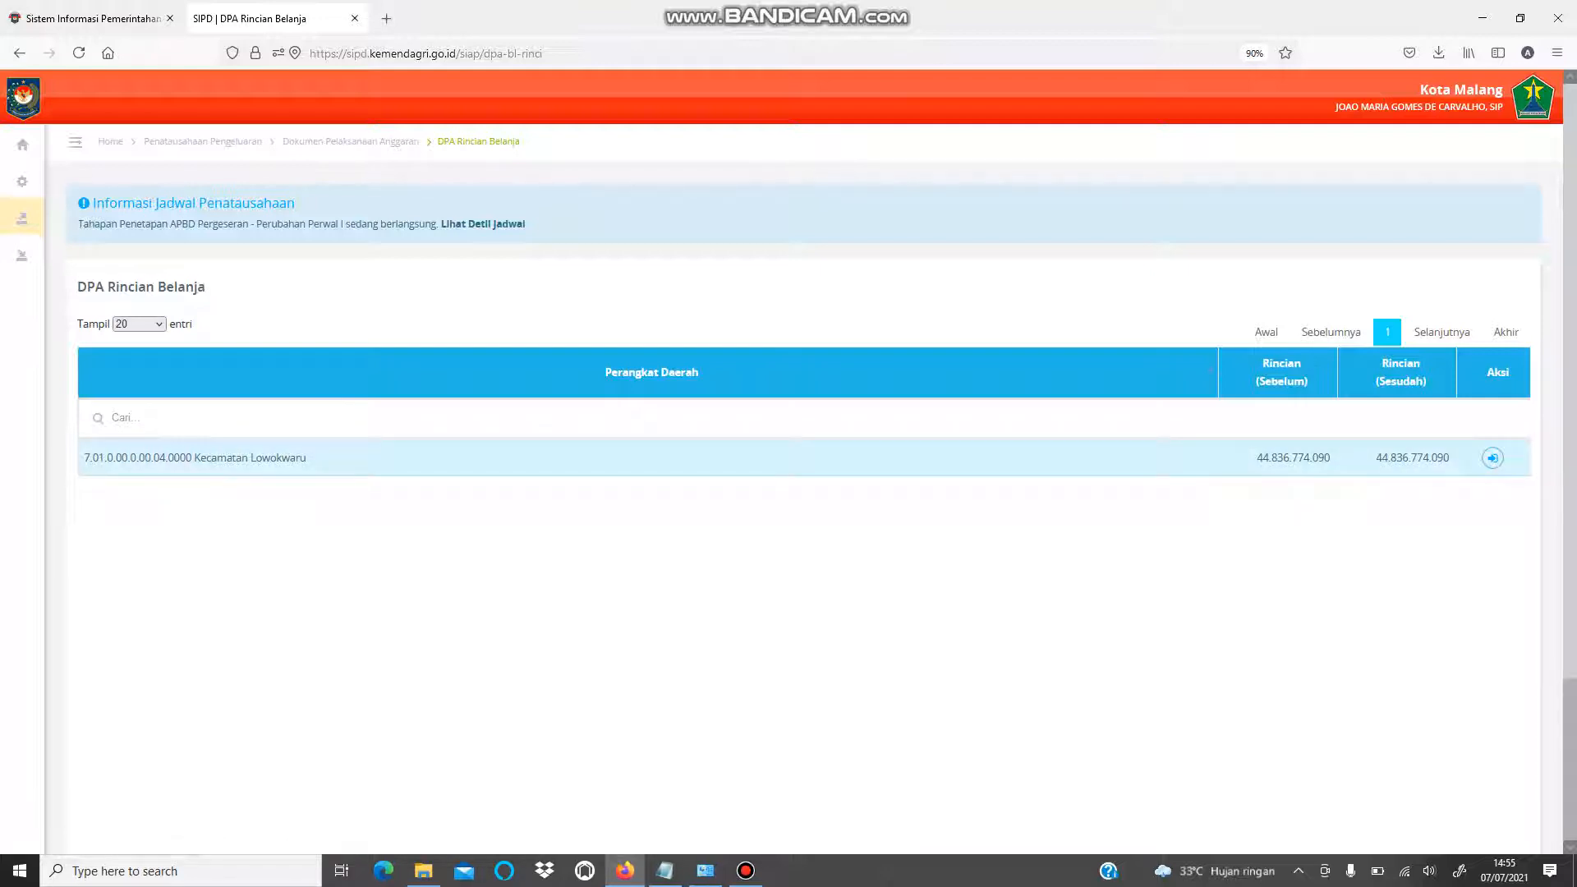
- Open Kecamatan Lowokwaru's spending details from its row's Aksi button
drag(1446, 457, 1283, 458)
click(1301, 553)
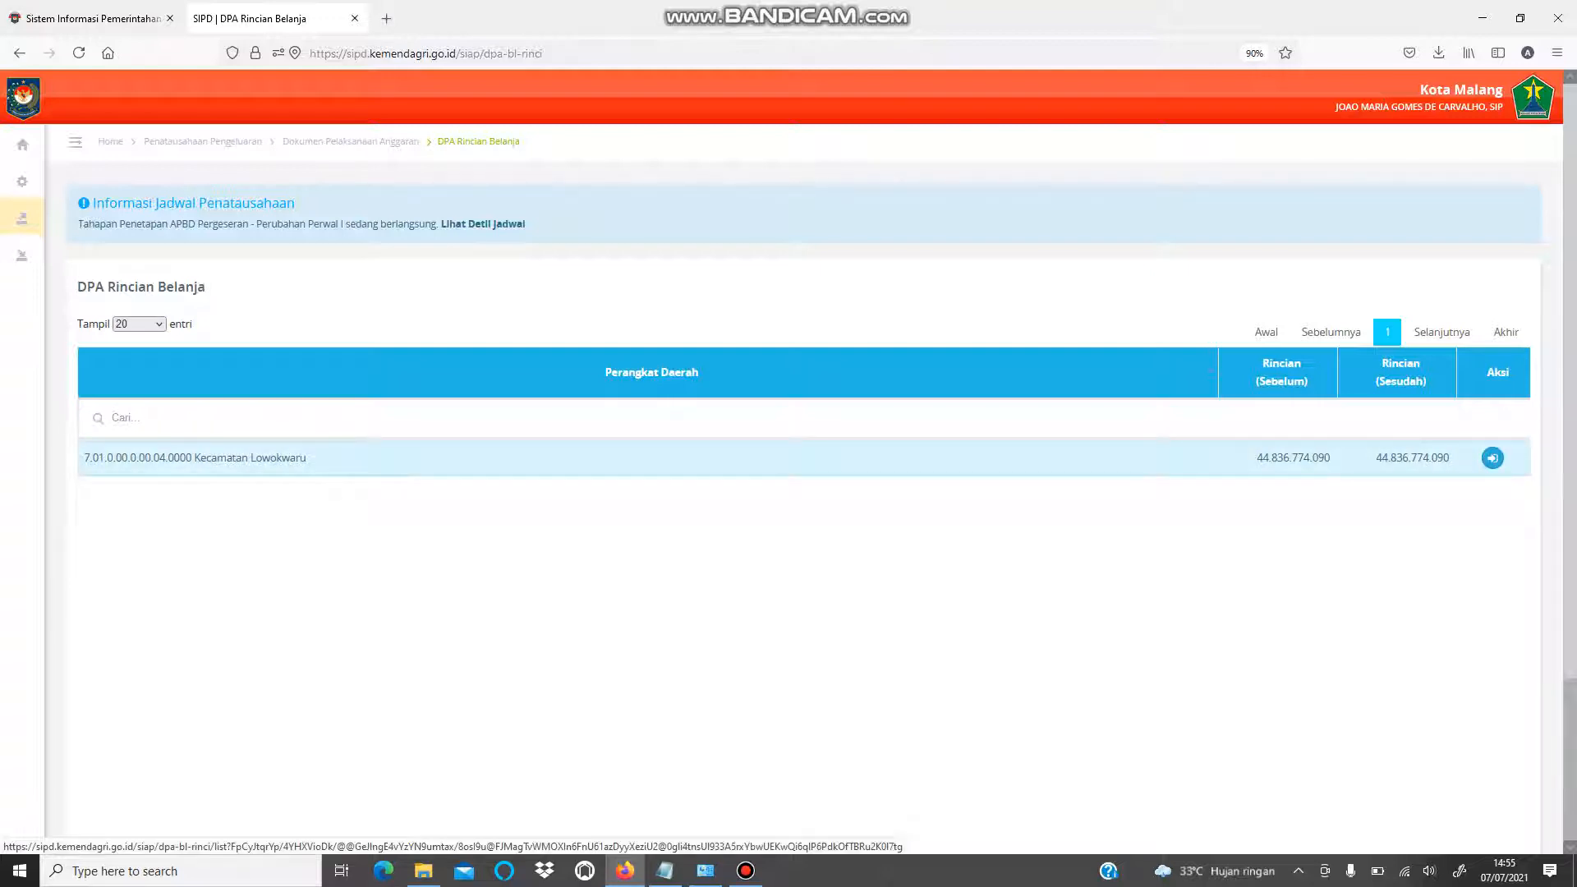
click(1492, 457)
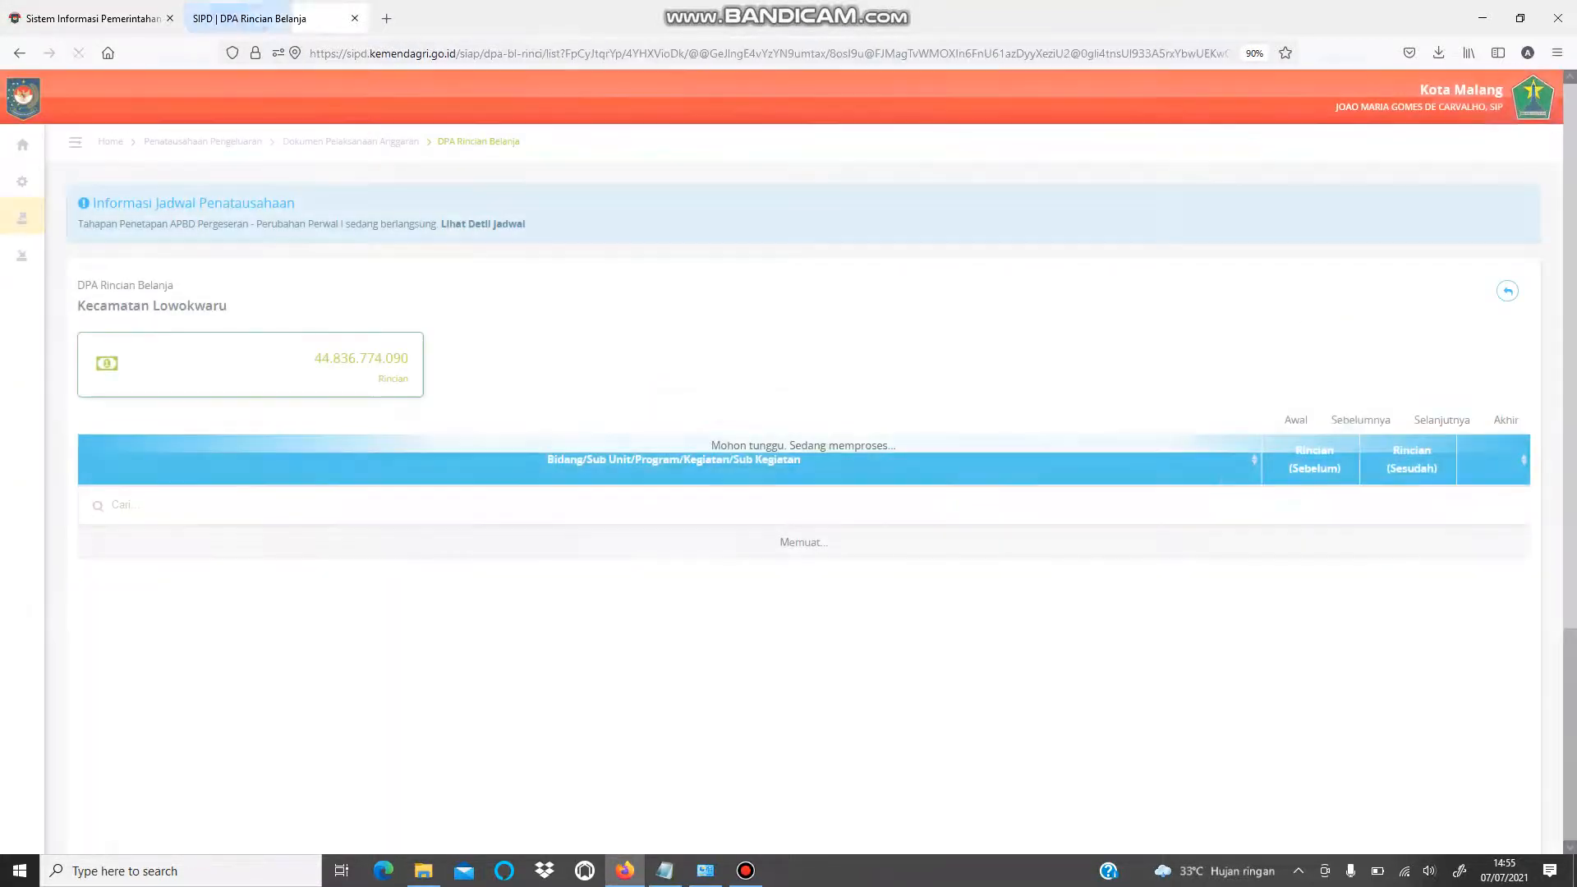
- Filter the sub-activities by 'penyedia' and start printing Administrasi Keuangan Perangkat Daerah
click(563, 517)
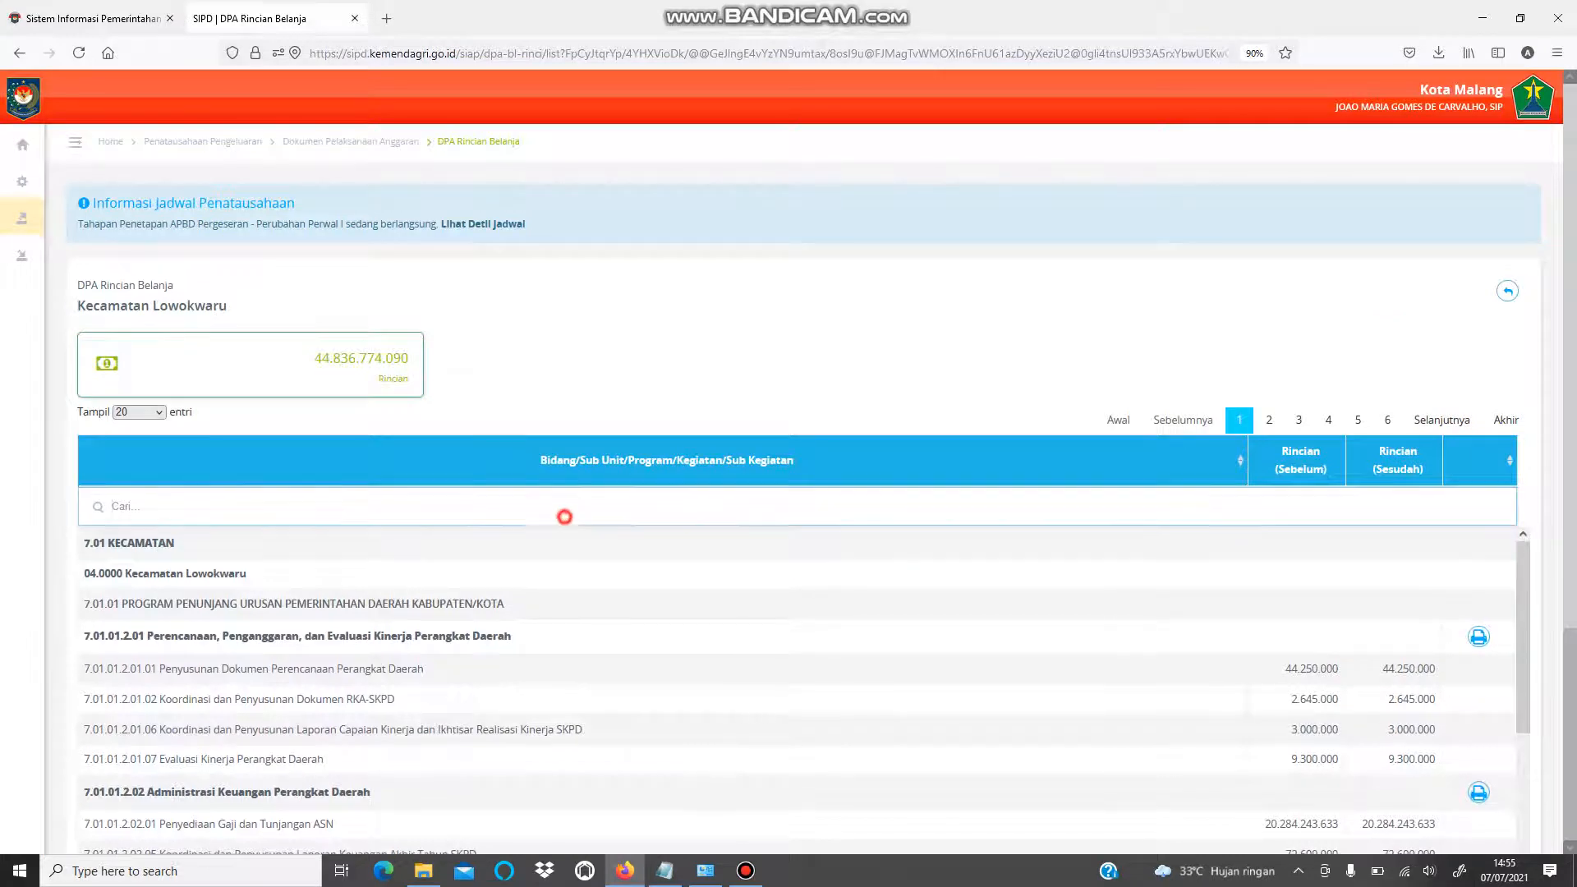
text(penyedian)
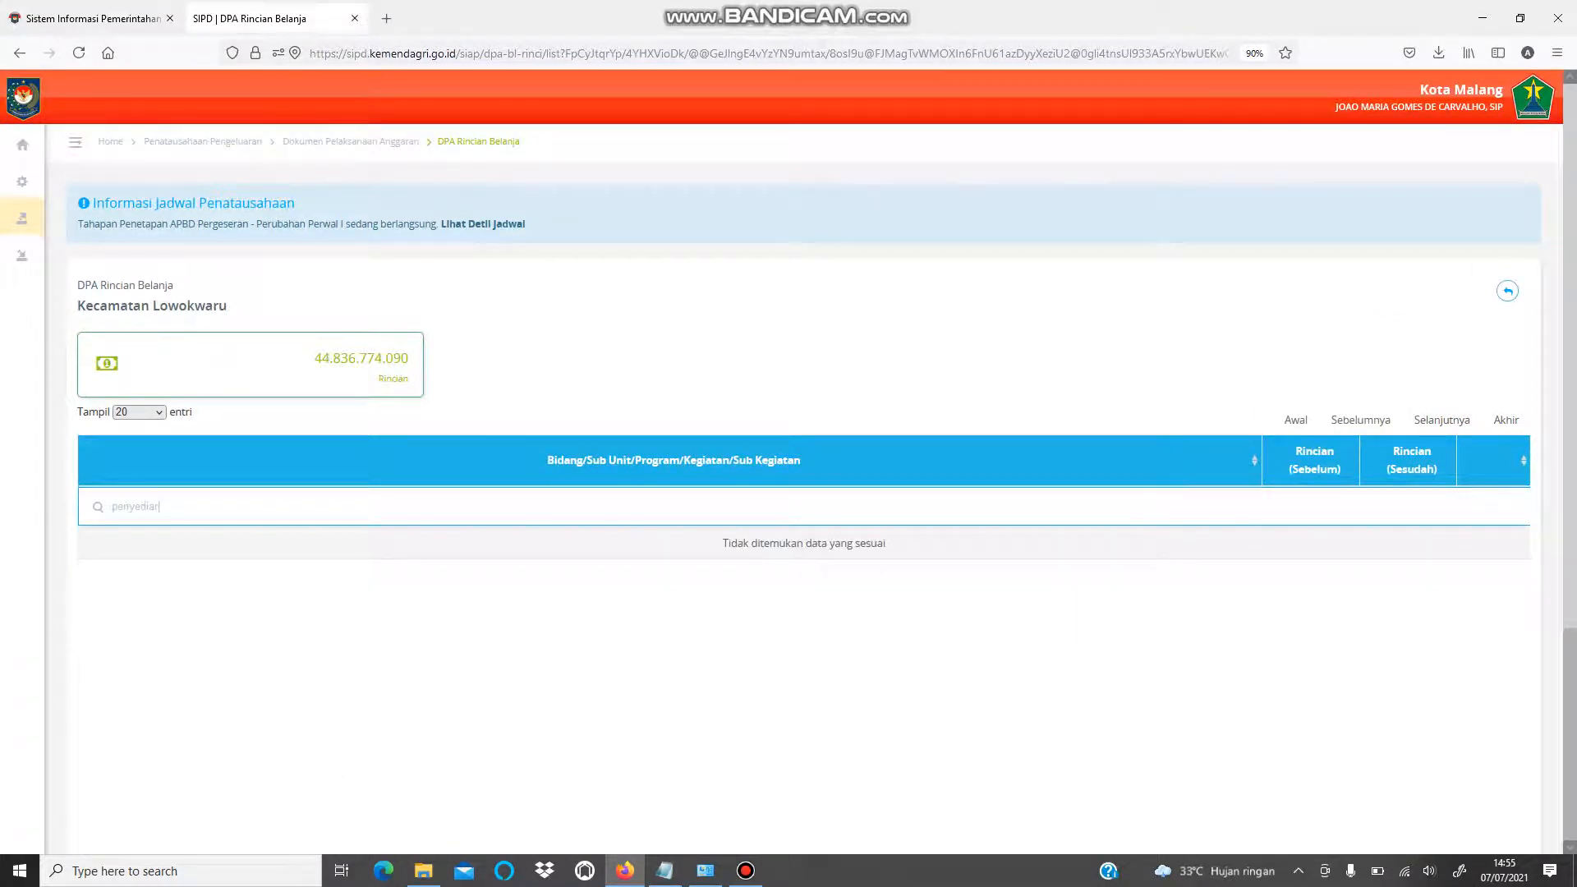
key(BackSpace)
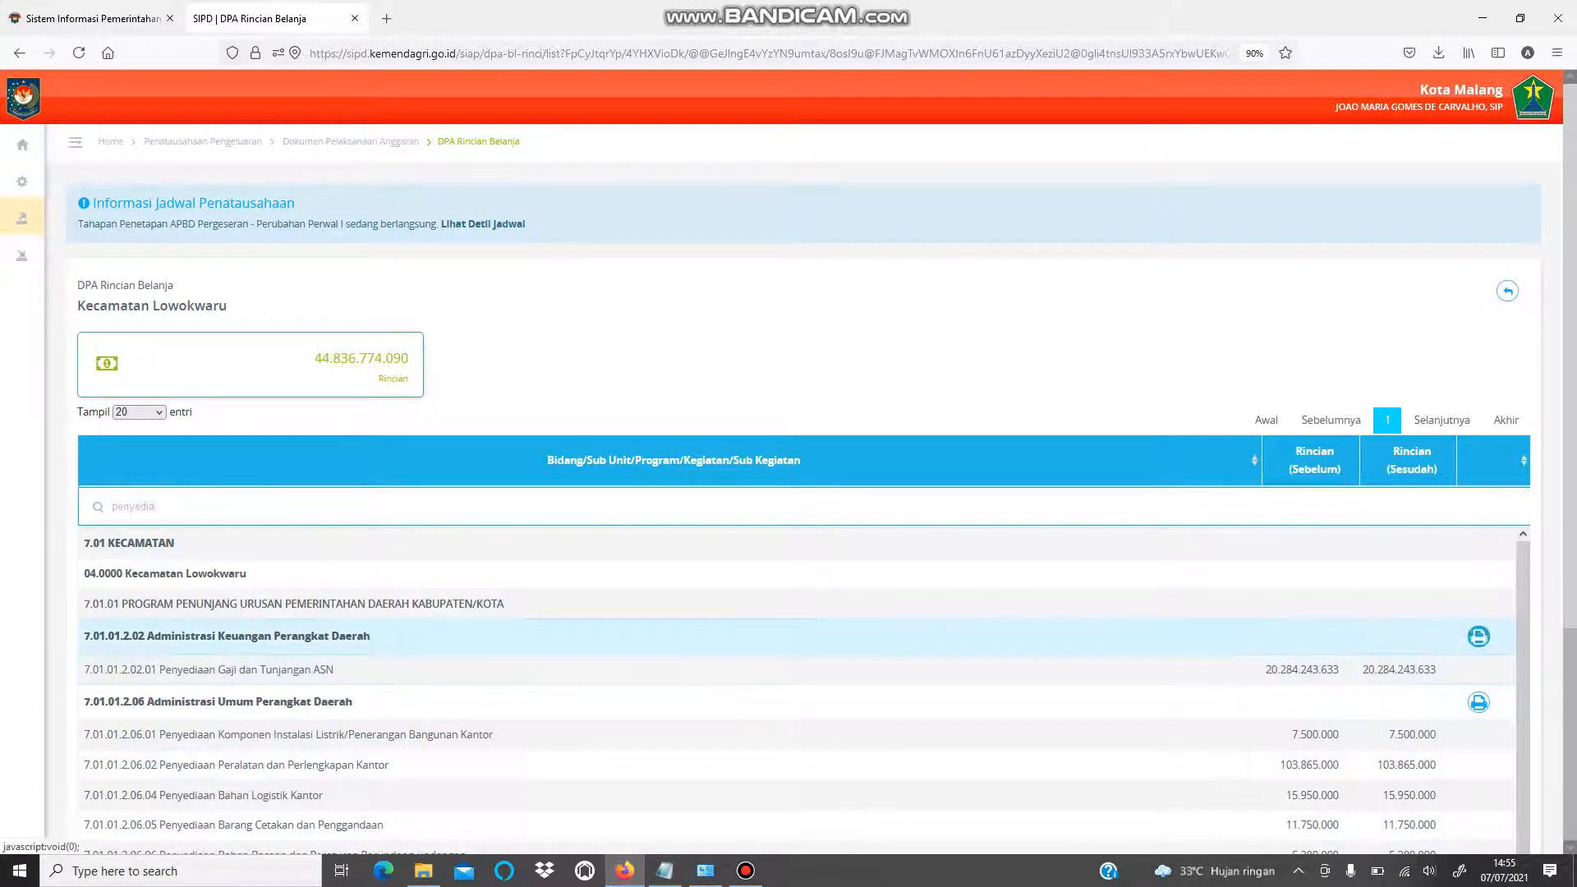
click(1478, 637)
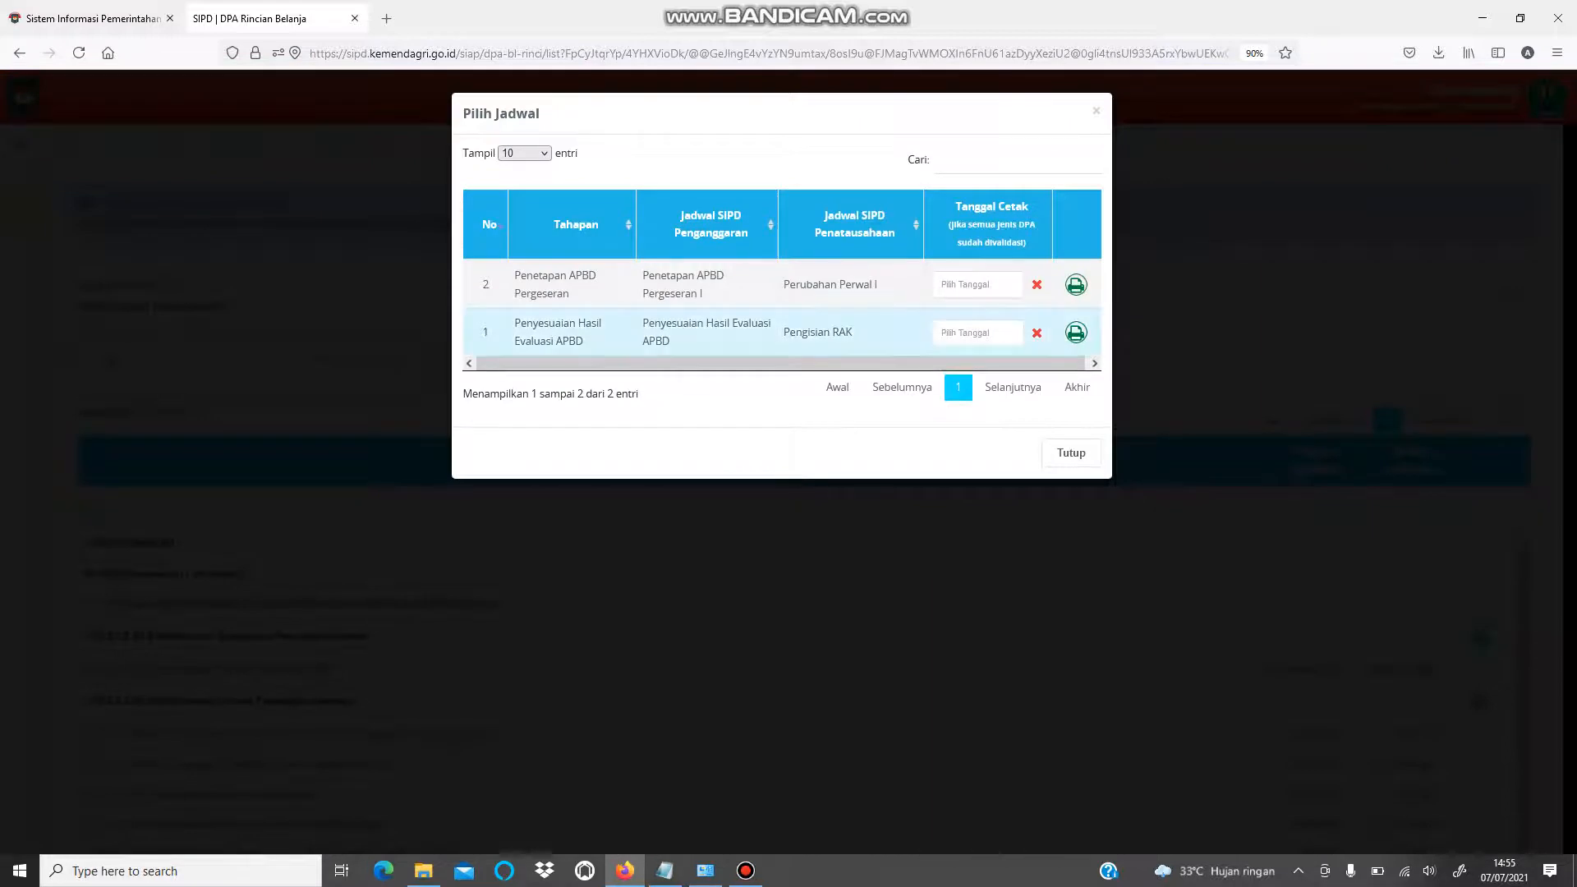
- Date the Penetapan APBD Pergeseran print 31 May 2021 and print its DPPA
click(977, 285)
click(950, 315)
click(950, 315)
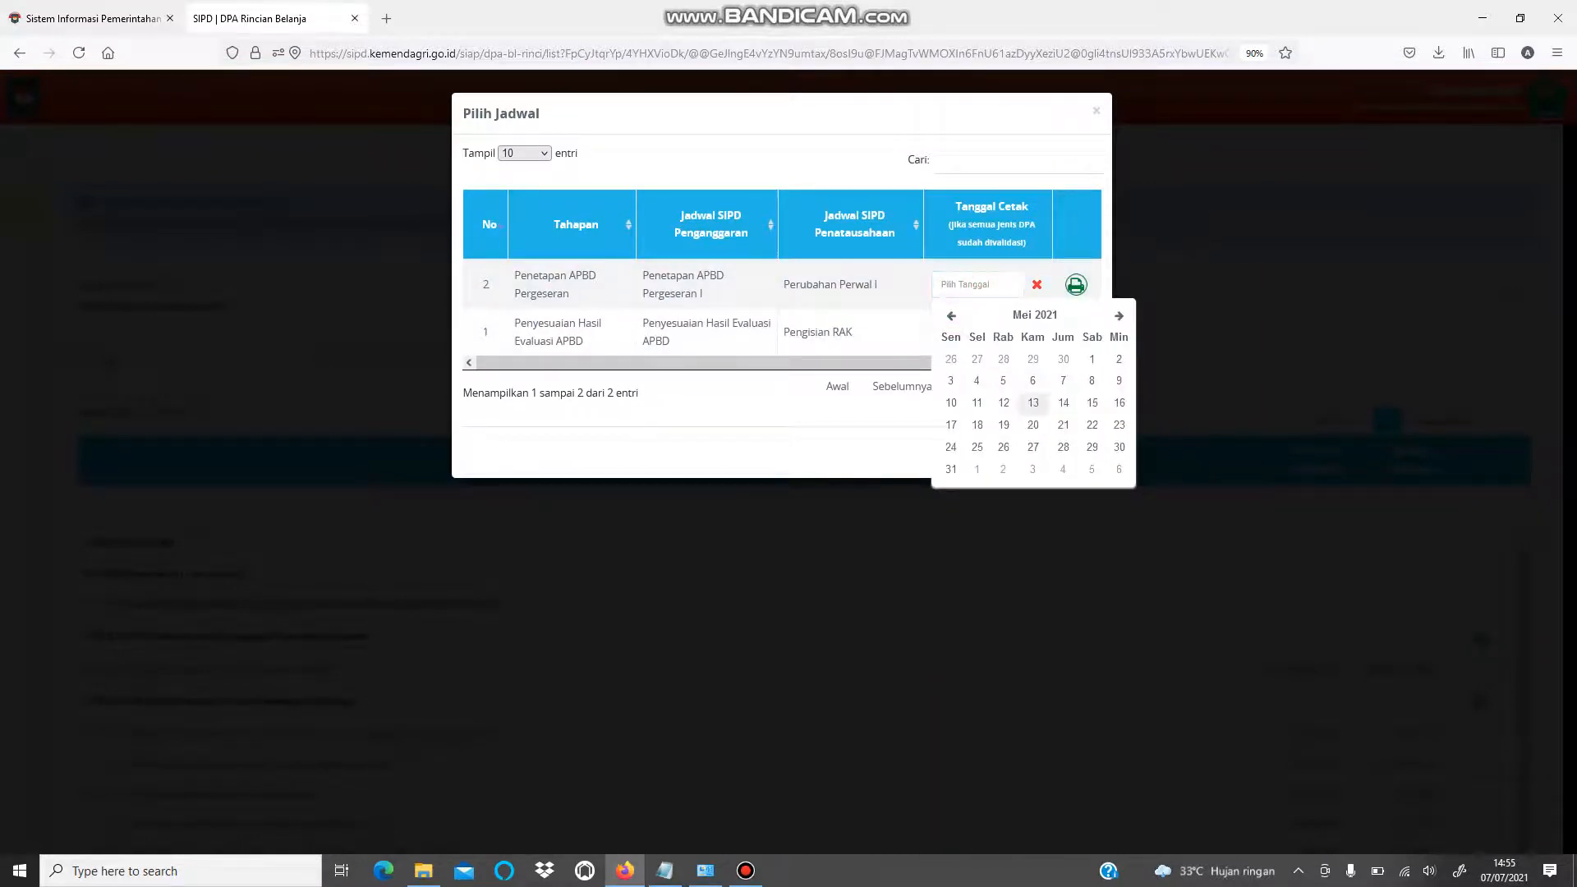
click(951, 469)
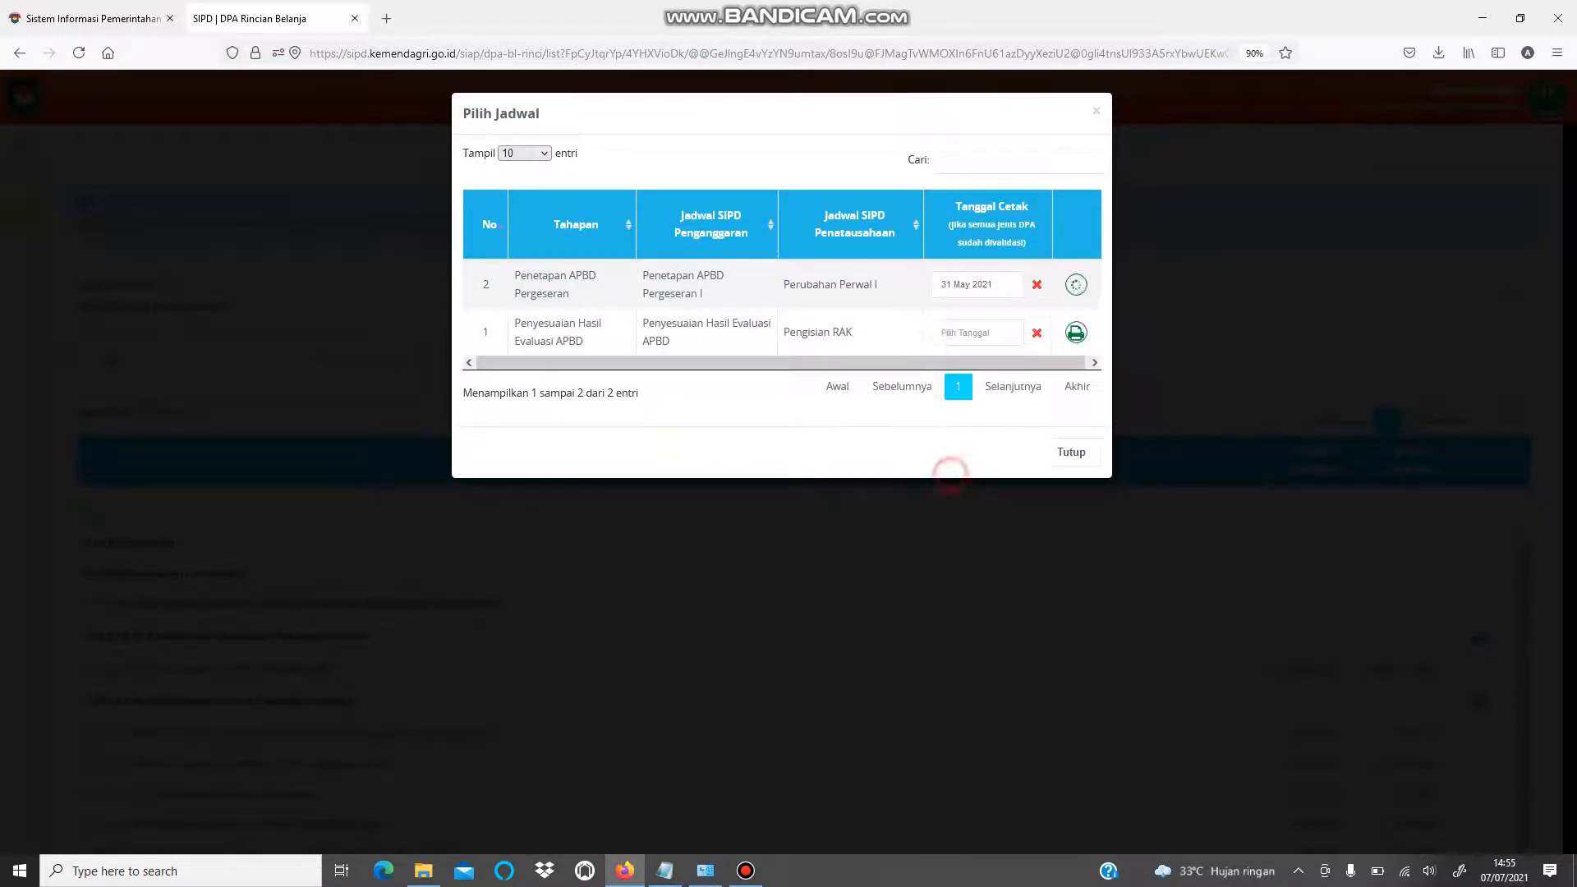
click(1076, 285)
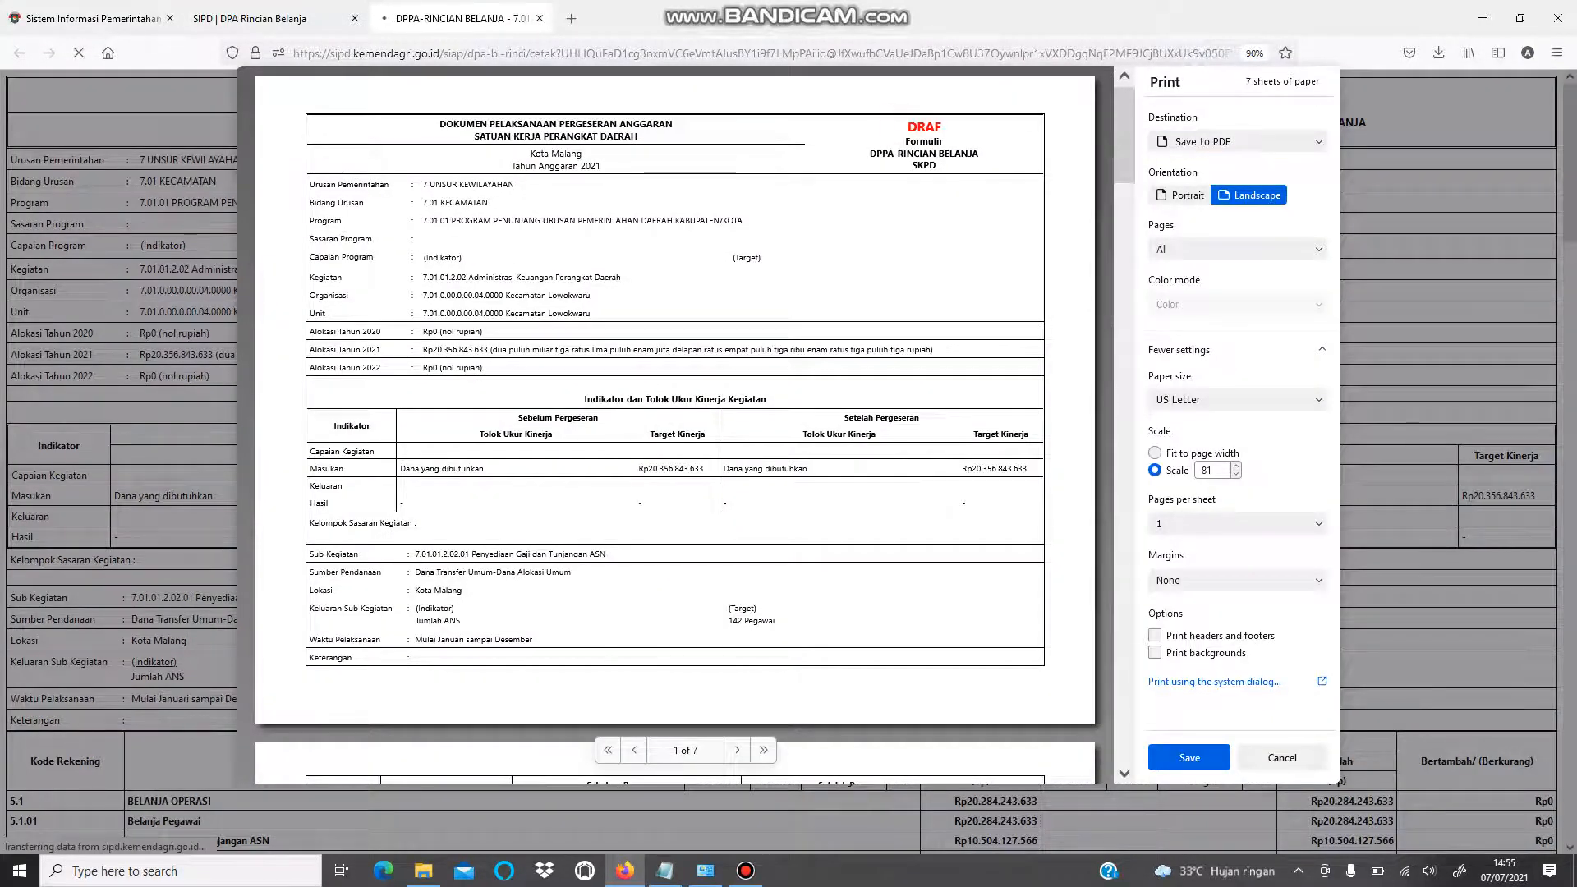
scroll(674, 427, down, 10)
scroll(674, 427, down, 20)
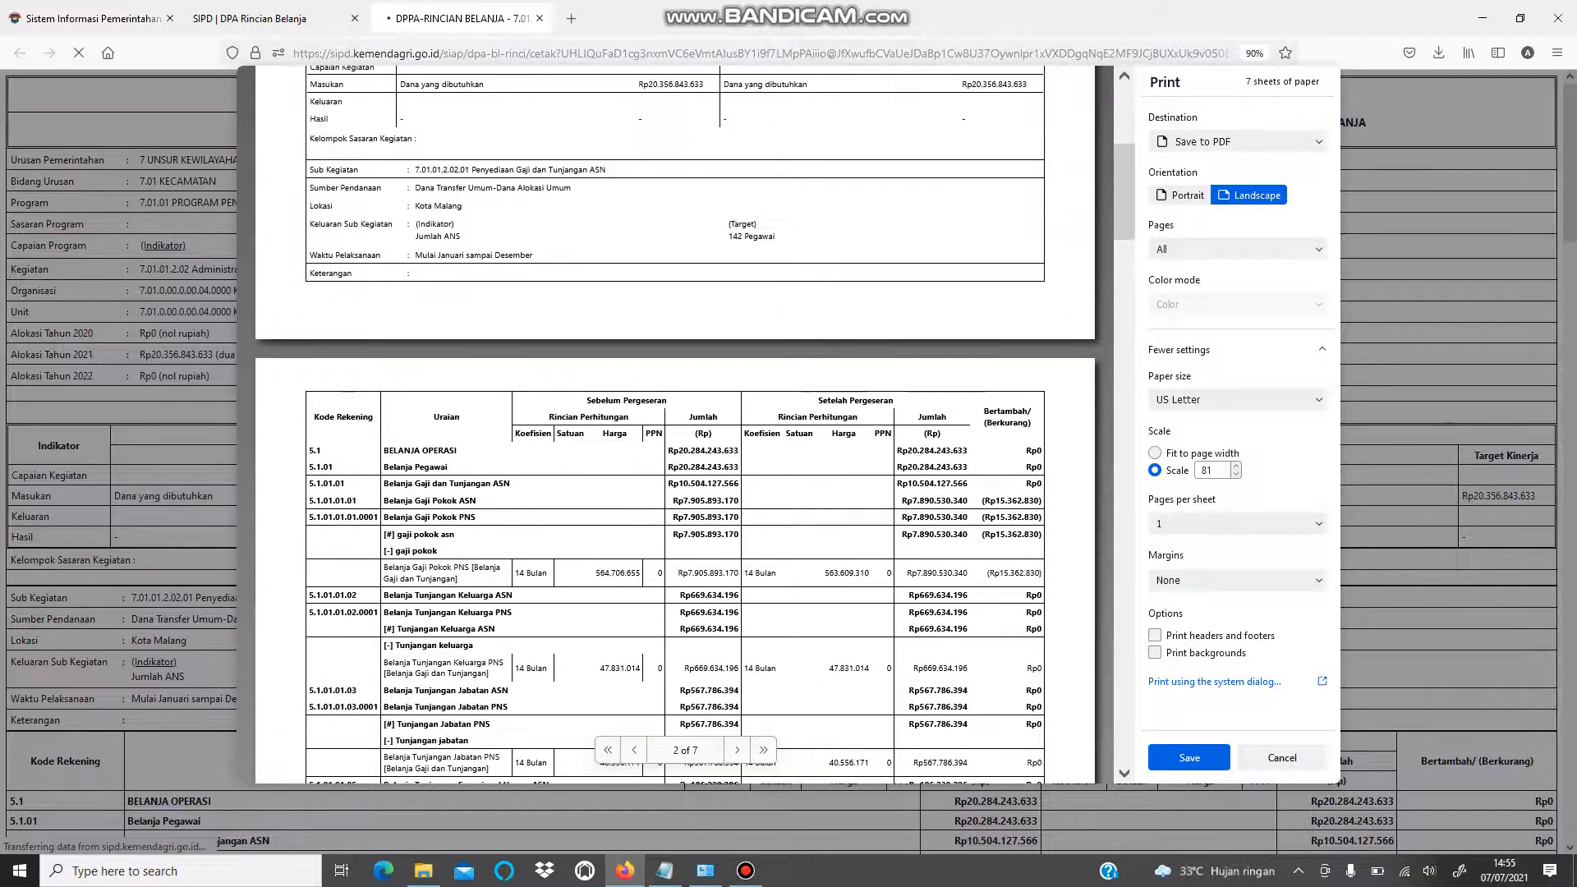
scroll(674, 426, down, 20)
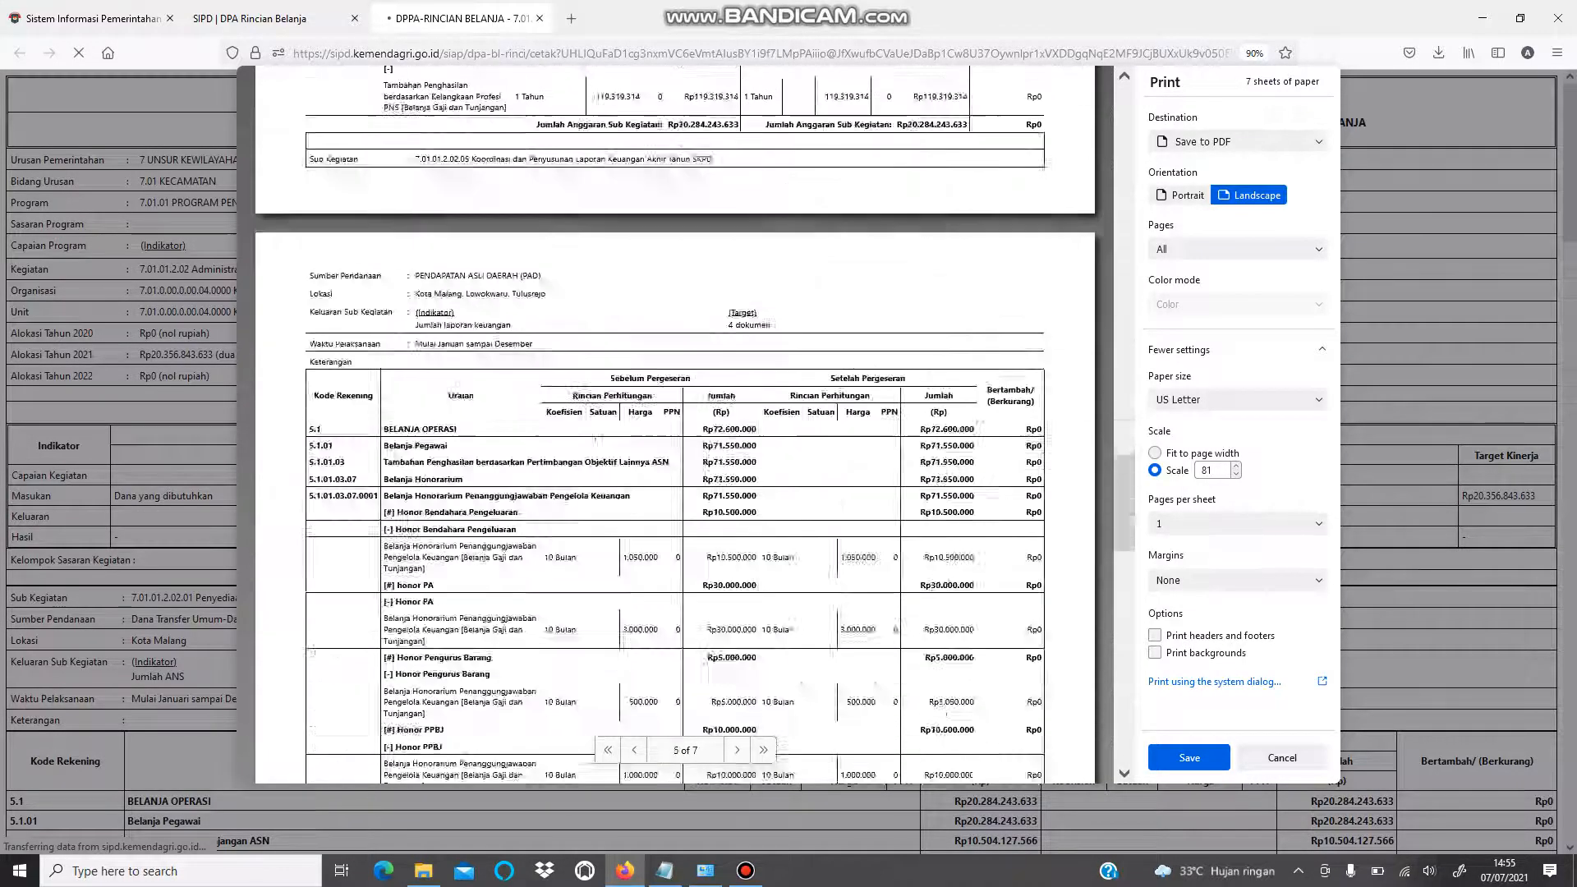
scroll(674, 427, up, 5)
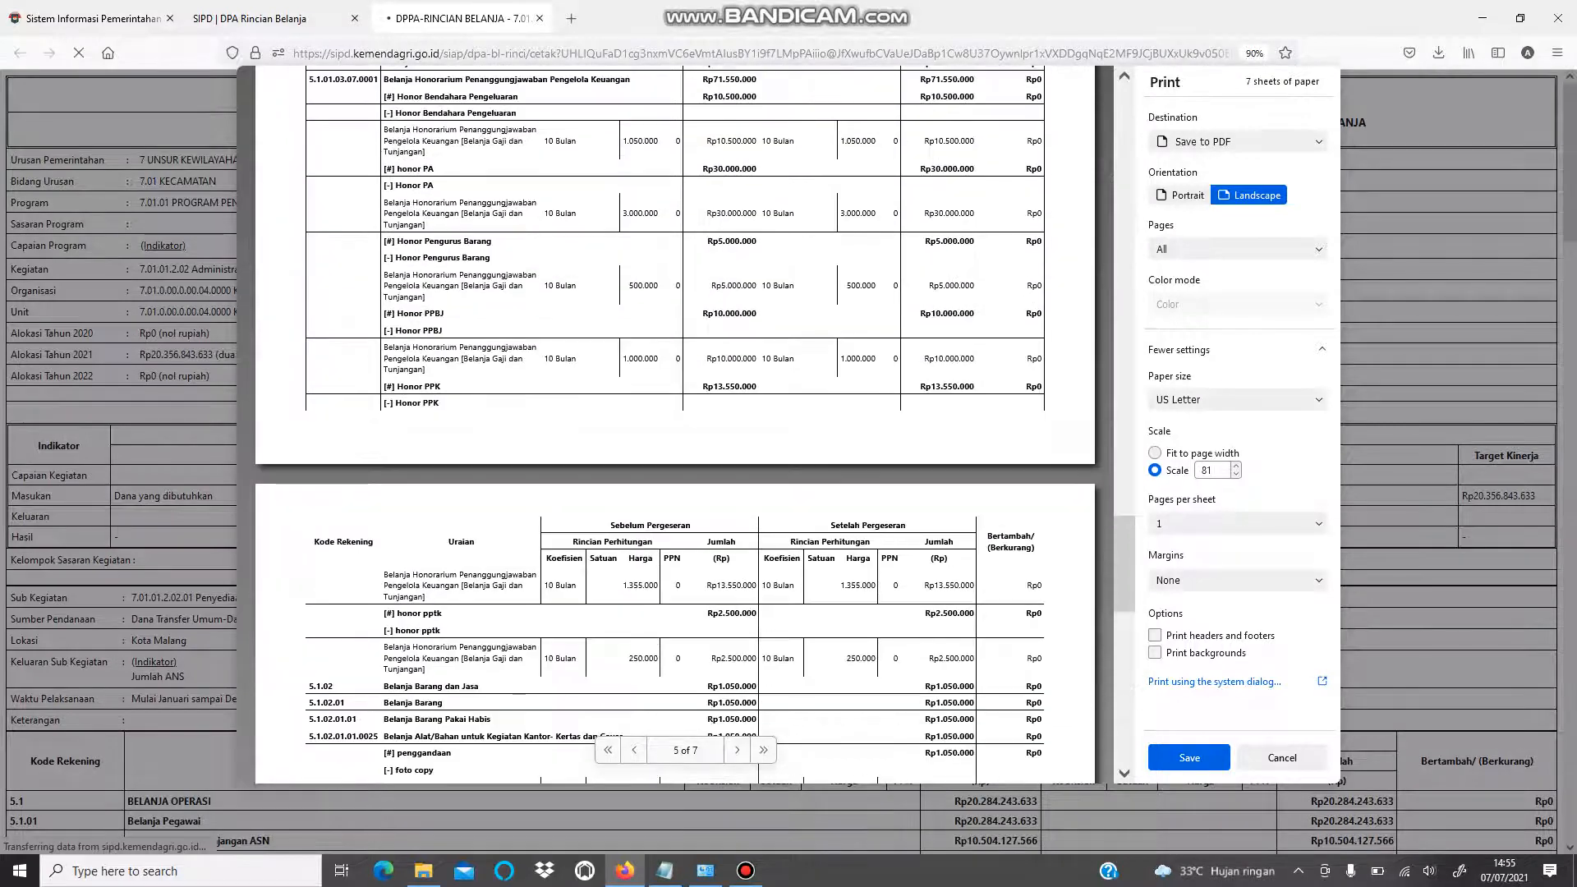
scroll(674, 427, down, 10)
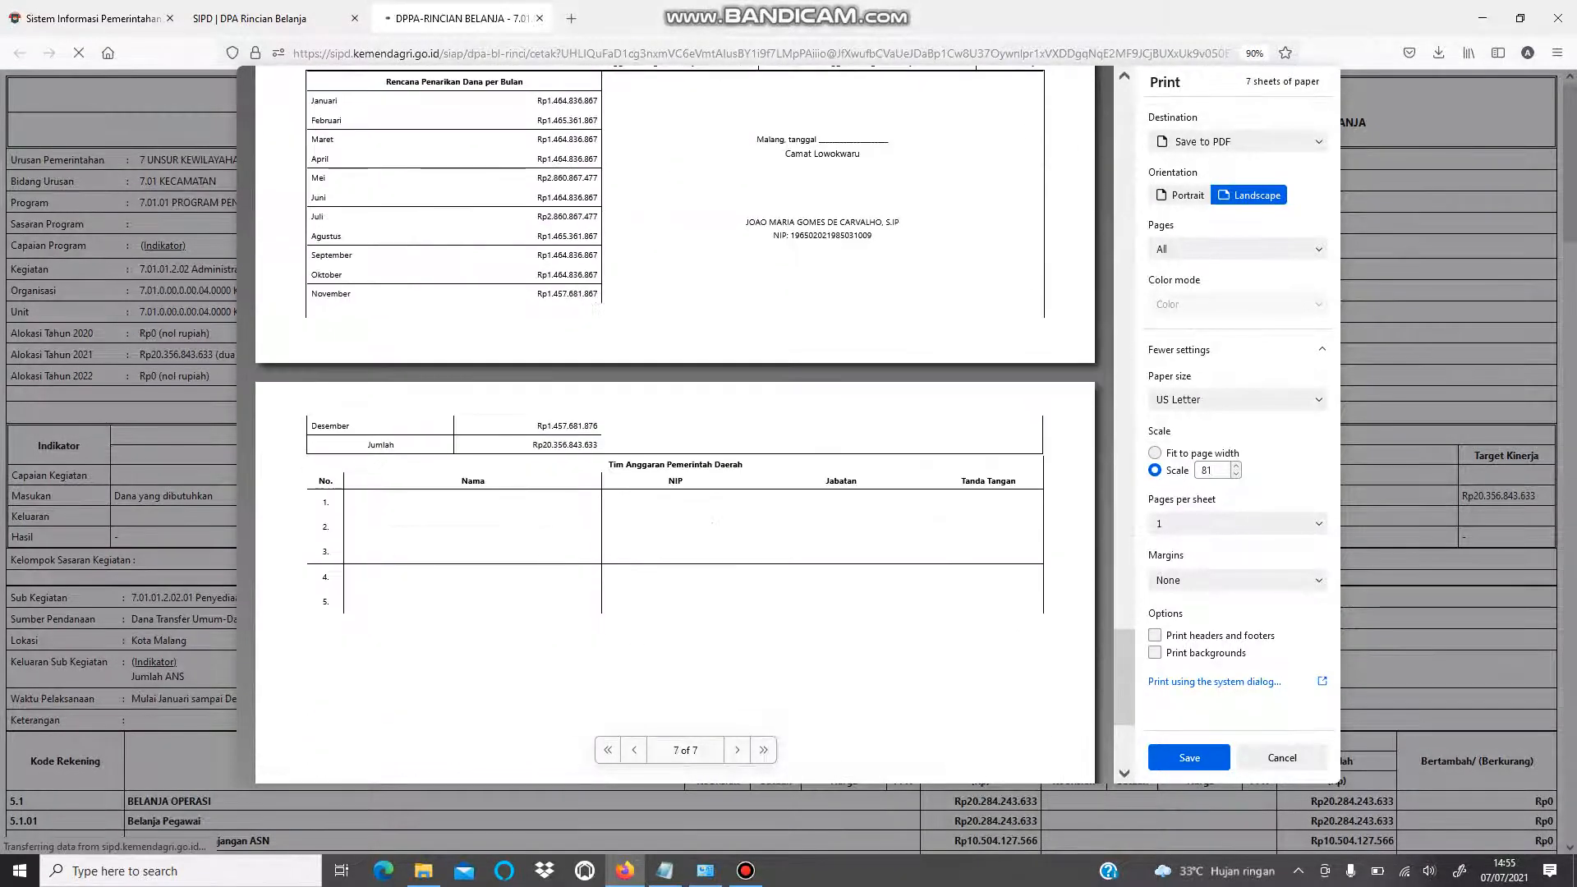
scroll(674, 427, up, 3)
scroll(674, 427, up, 3)
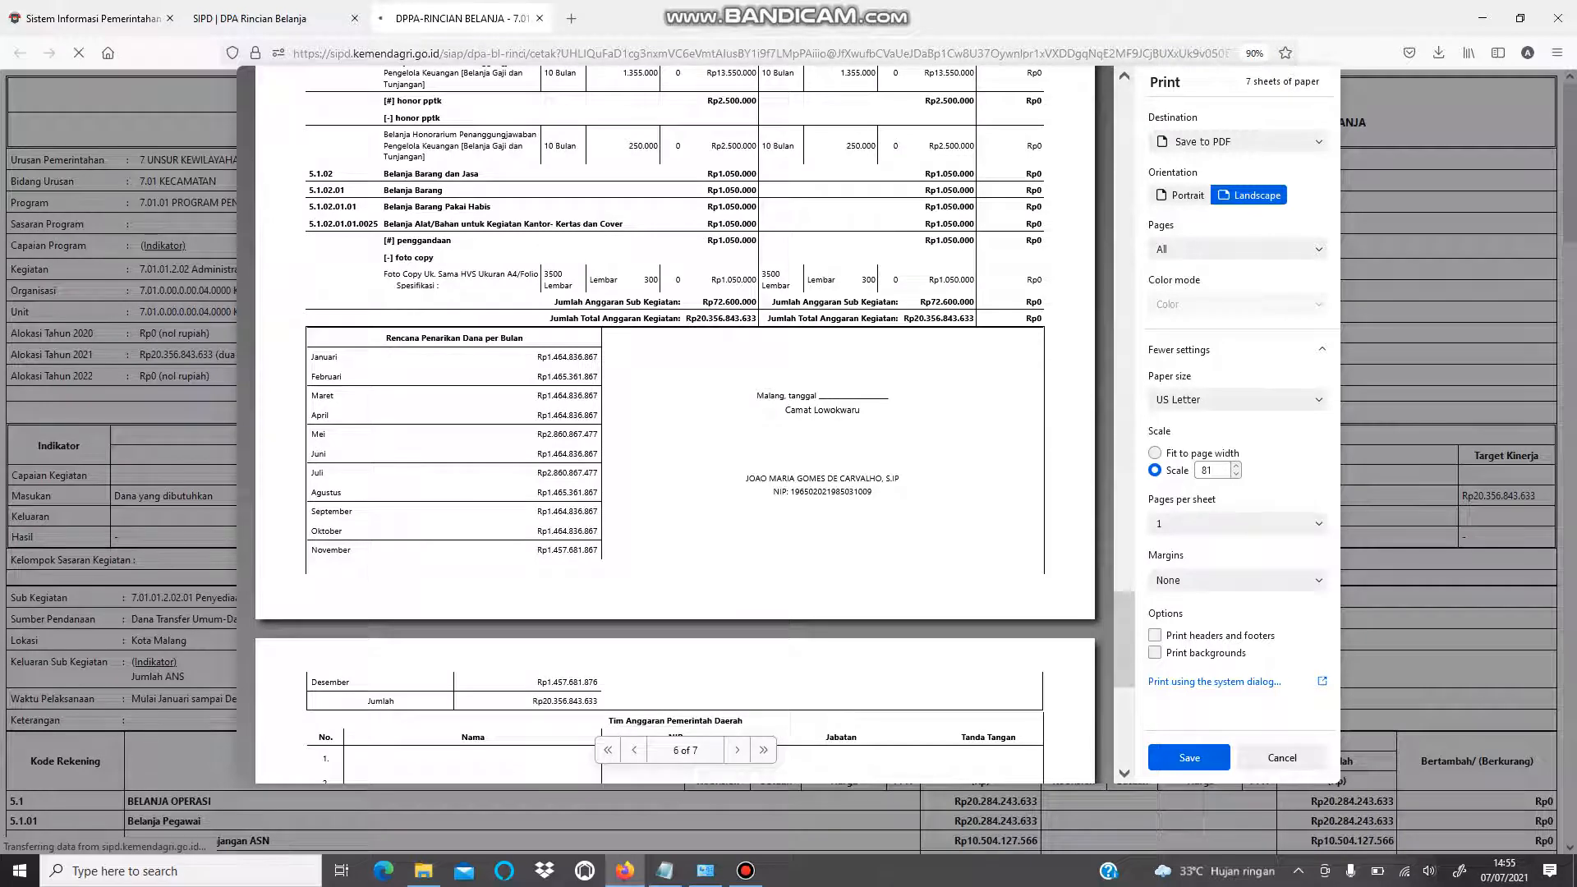
scroll(674, 427, down, 3)
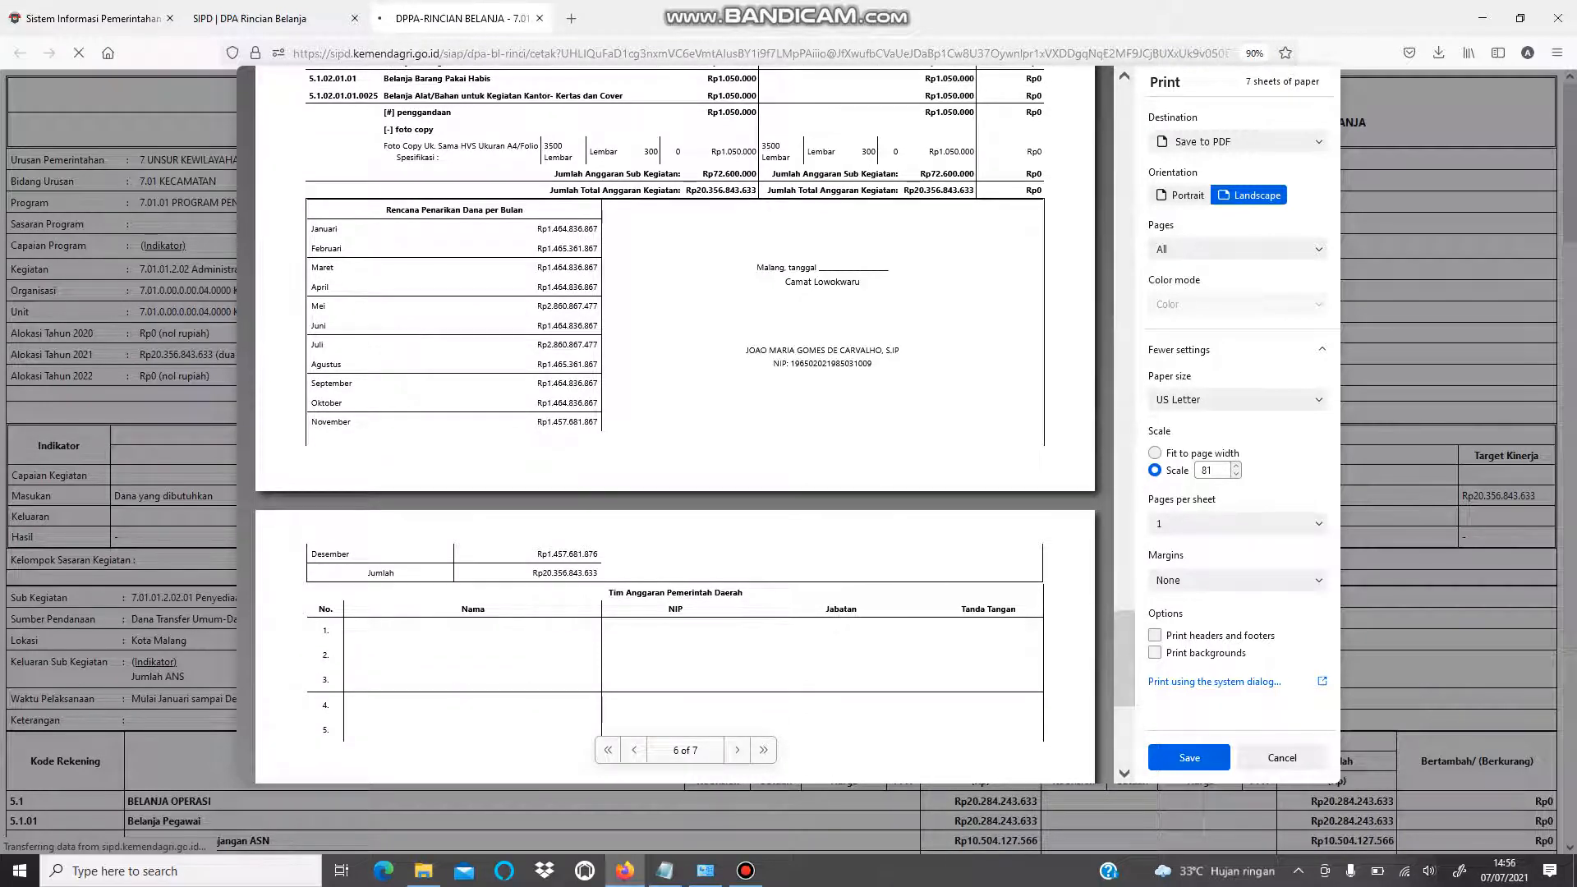
scroll(674, 427, up, 8)
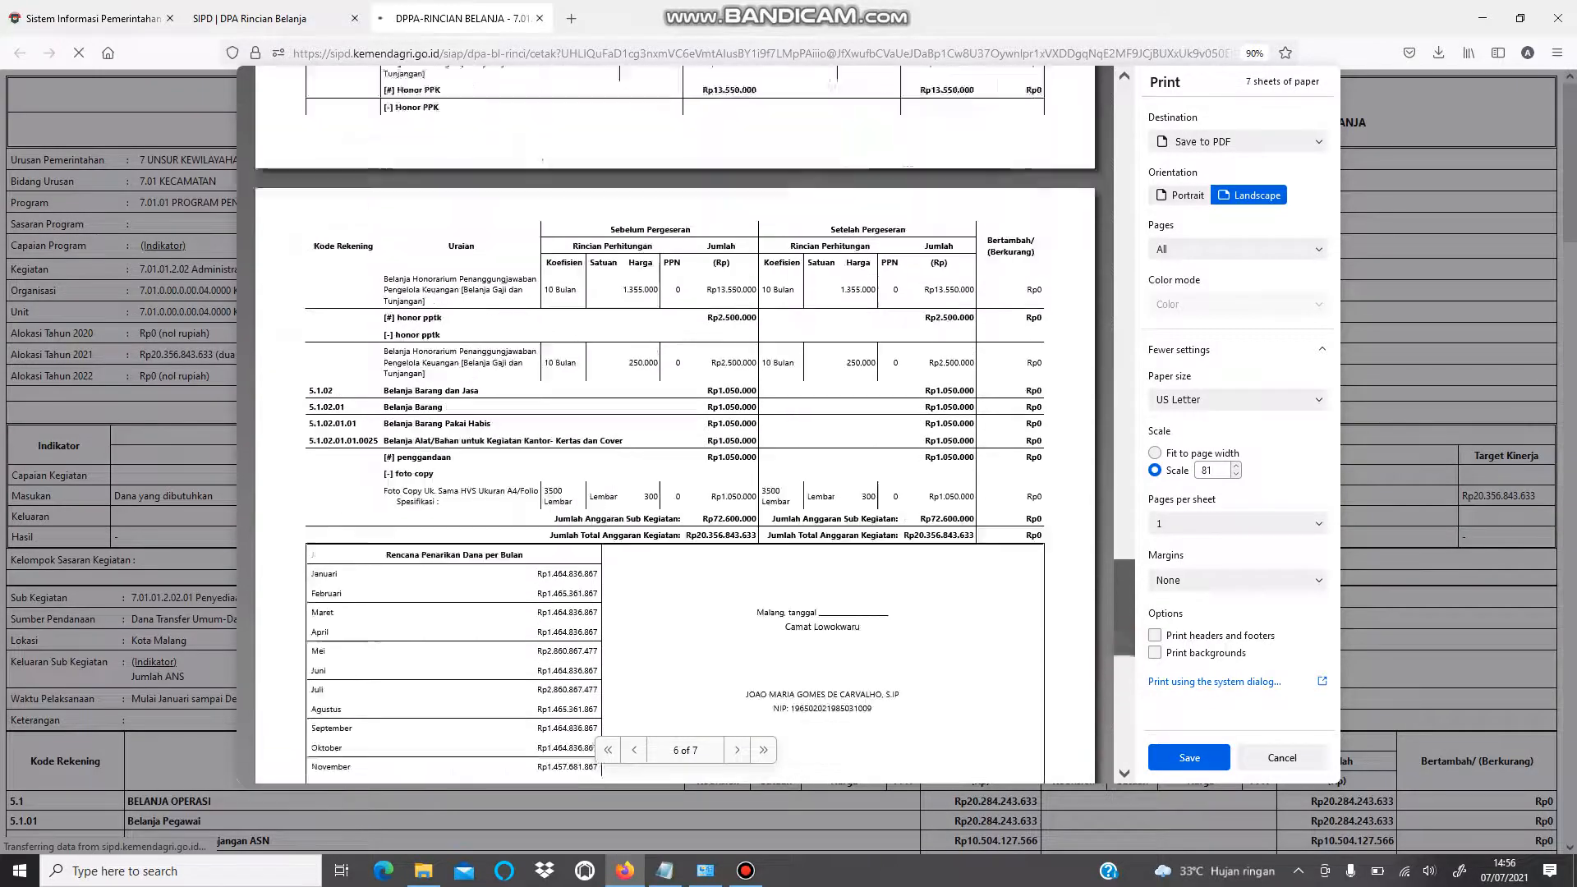
drag(1124, 607, 1124, 716)
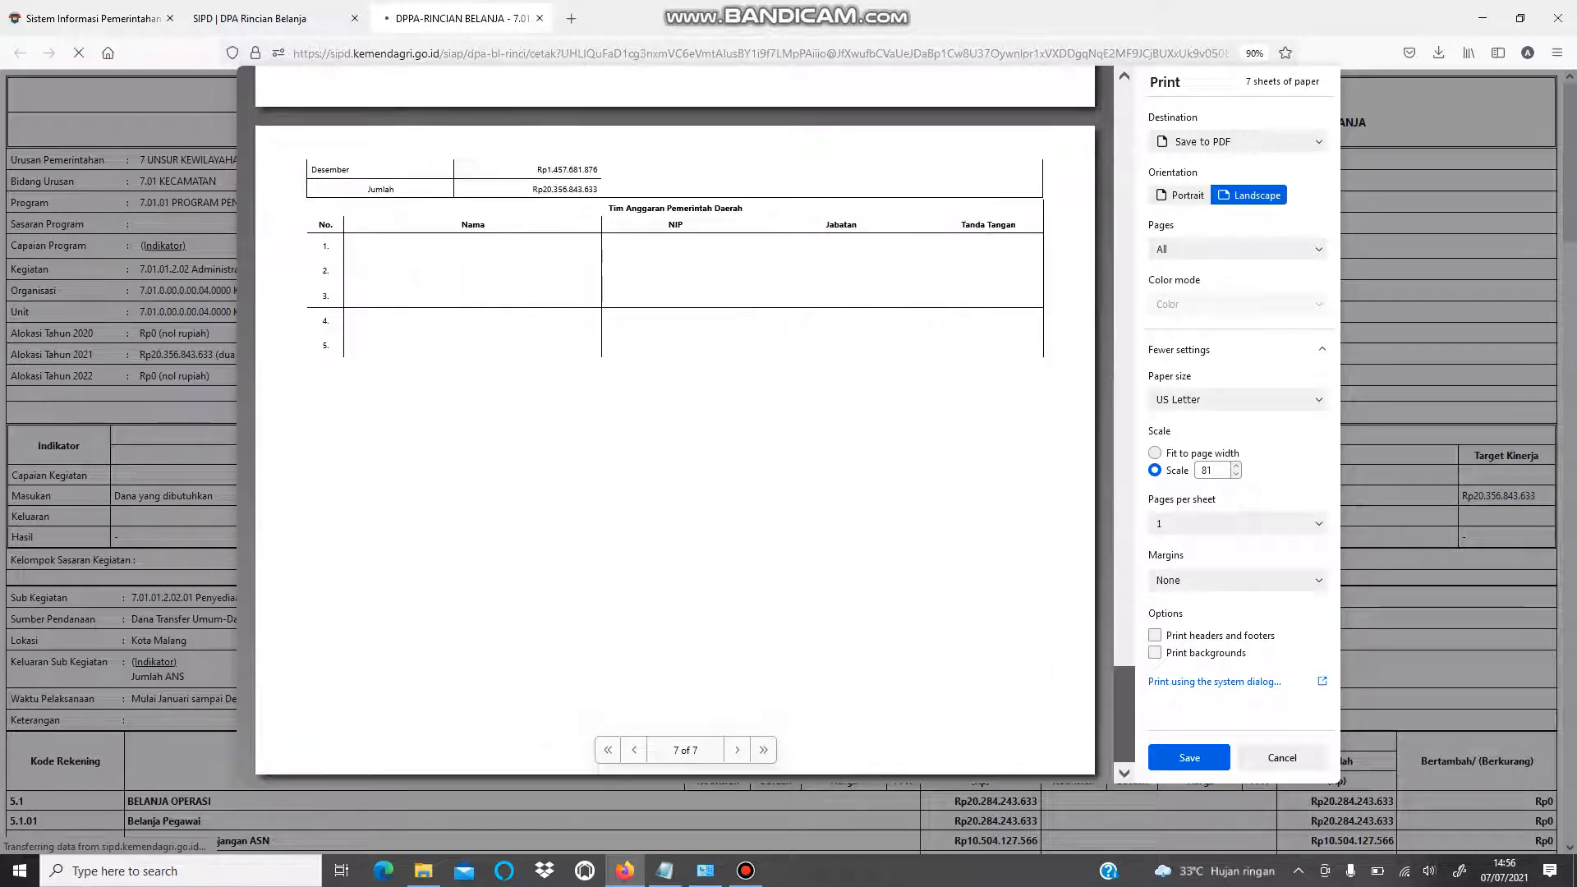
click(1281, 757)
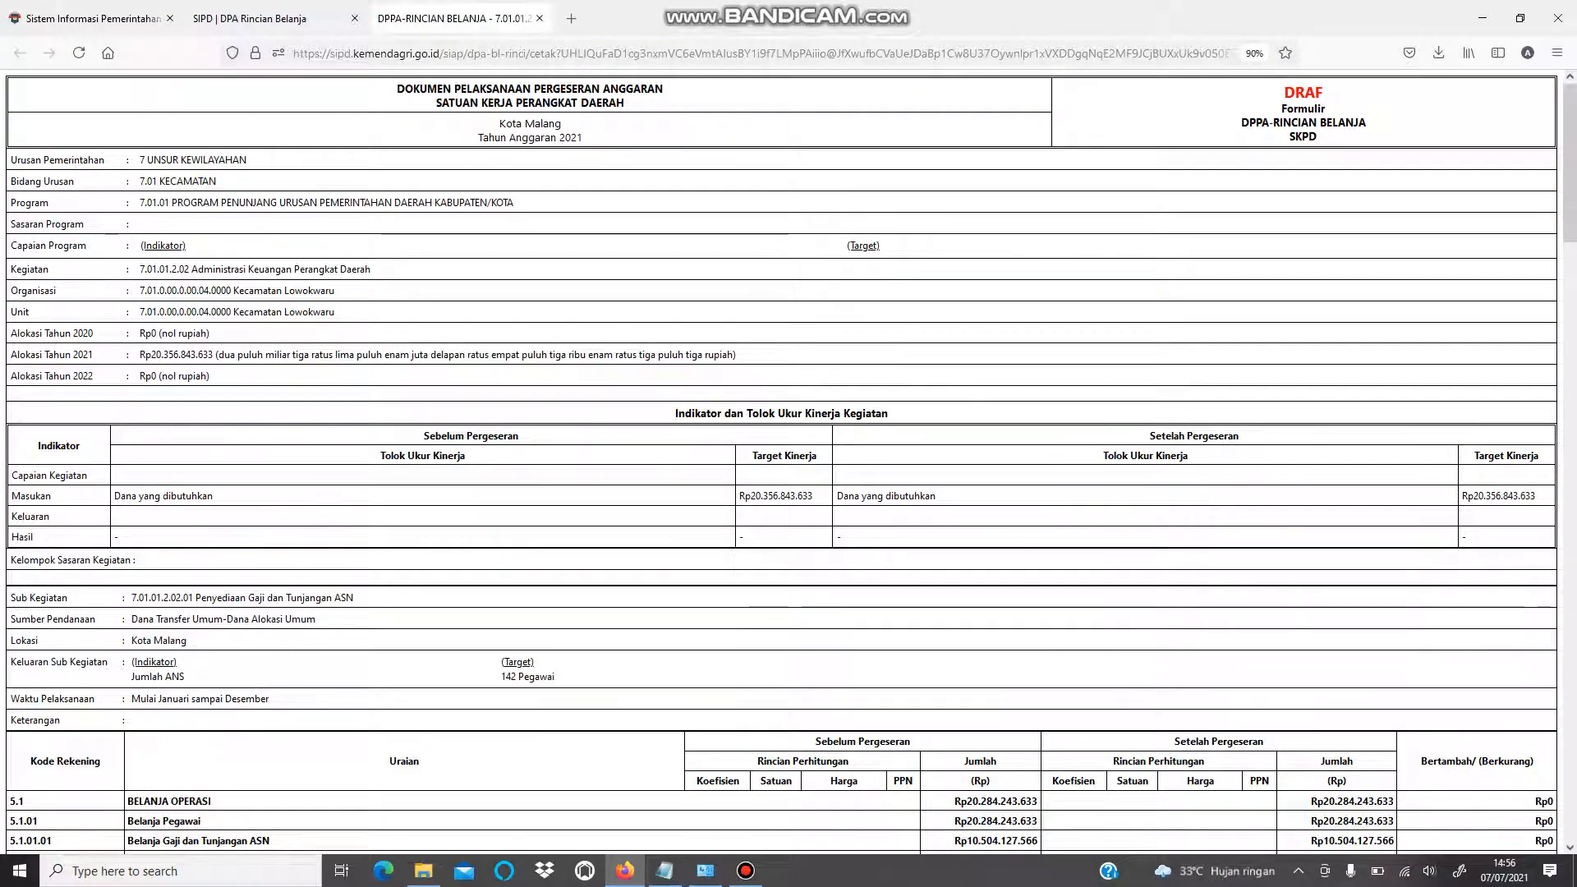
- Review the DPPA salary breakdown, selecting the (Rp15.362.830) difference amount
scroll(780, 460, down, 5)
scroll(780, 459, down, 1)
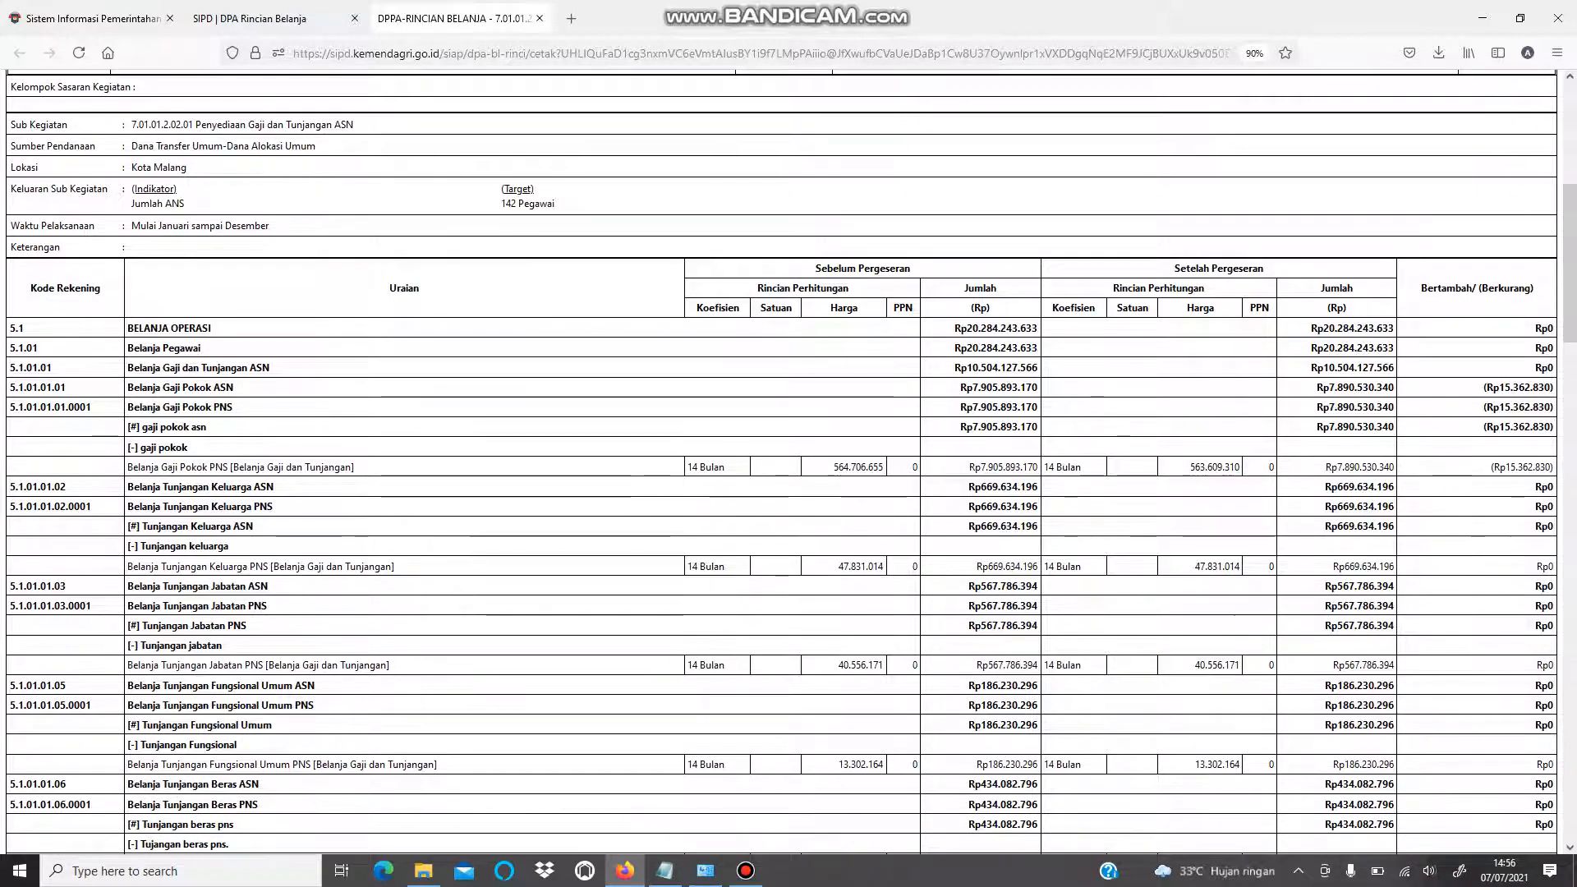
scroll(780, 460, down, 6)
scroll(780, 460, up, 3)
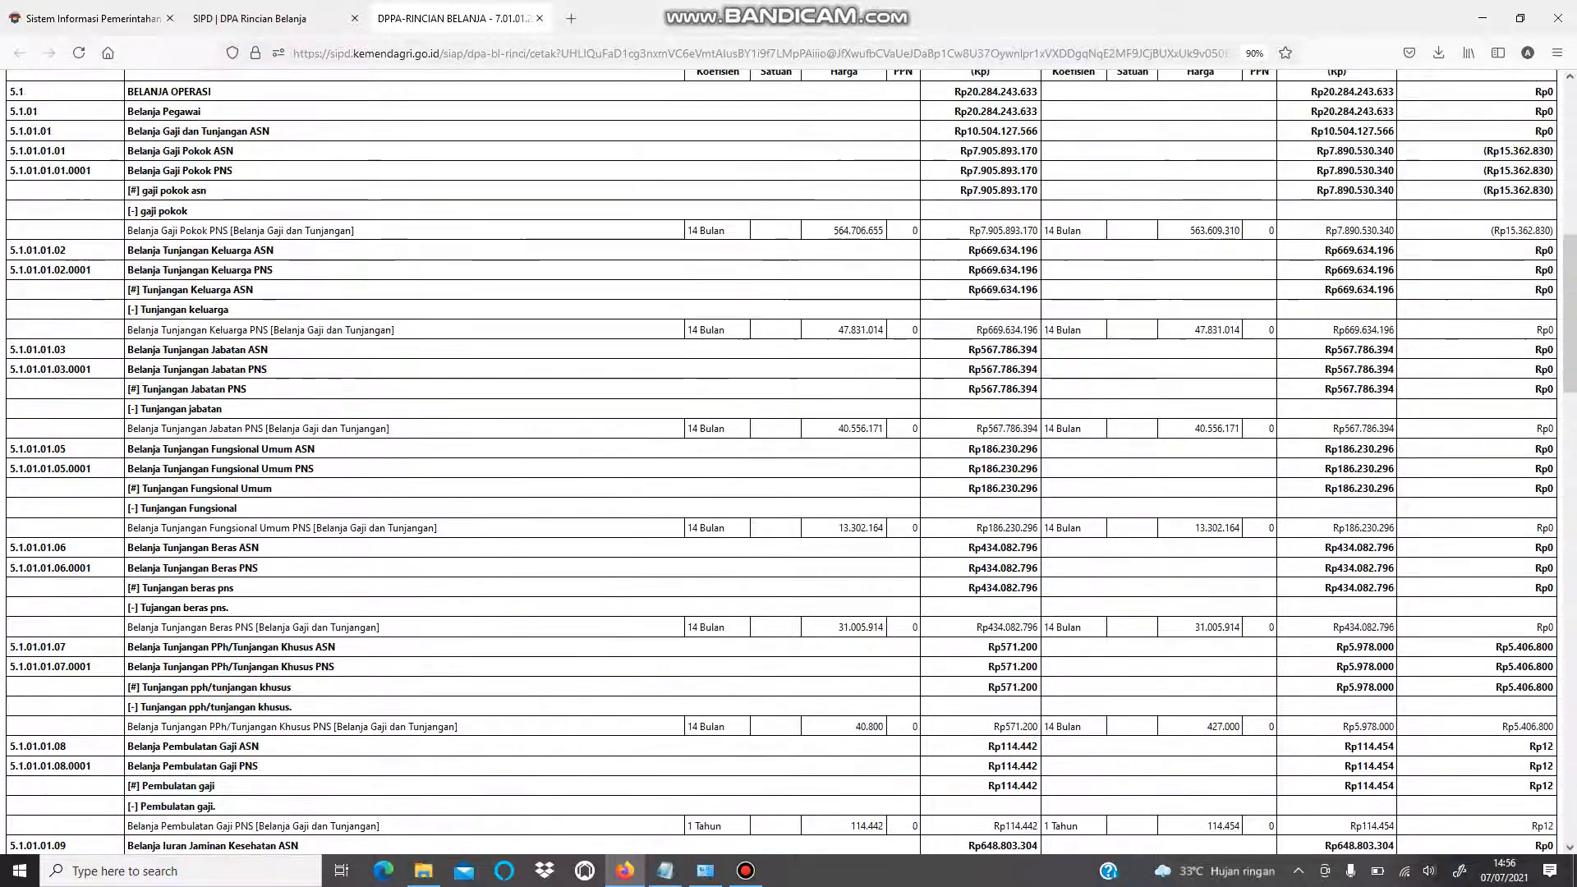
scroll(1507, 309, up, 2)
triple_click(1507, 308)
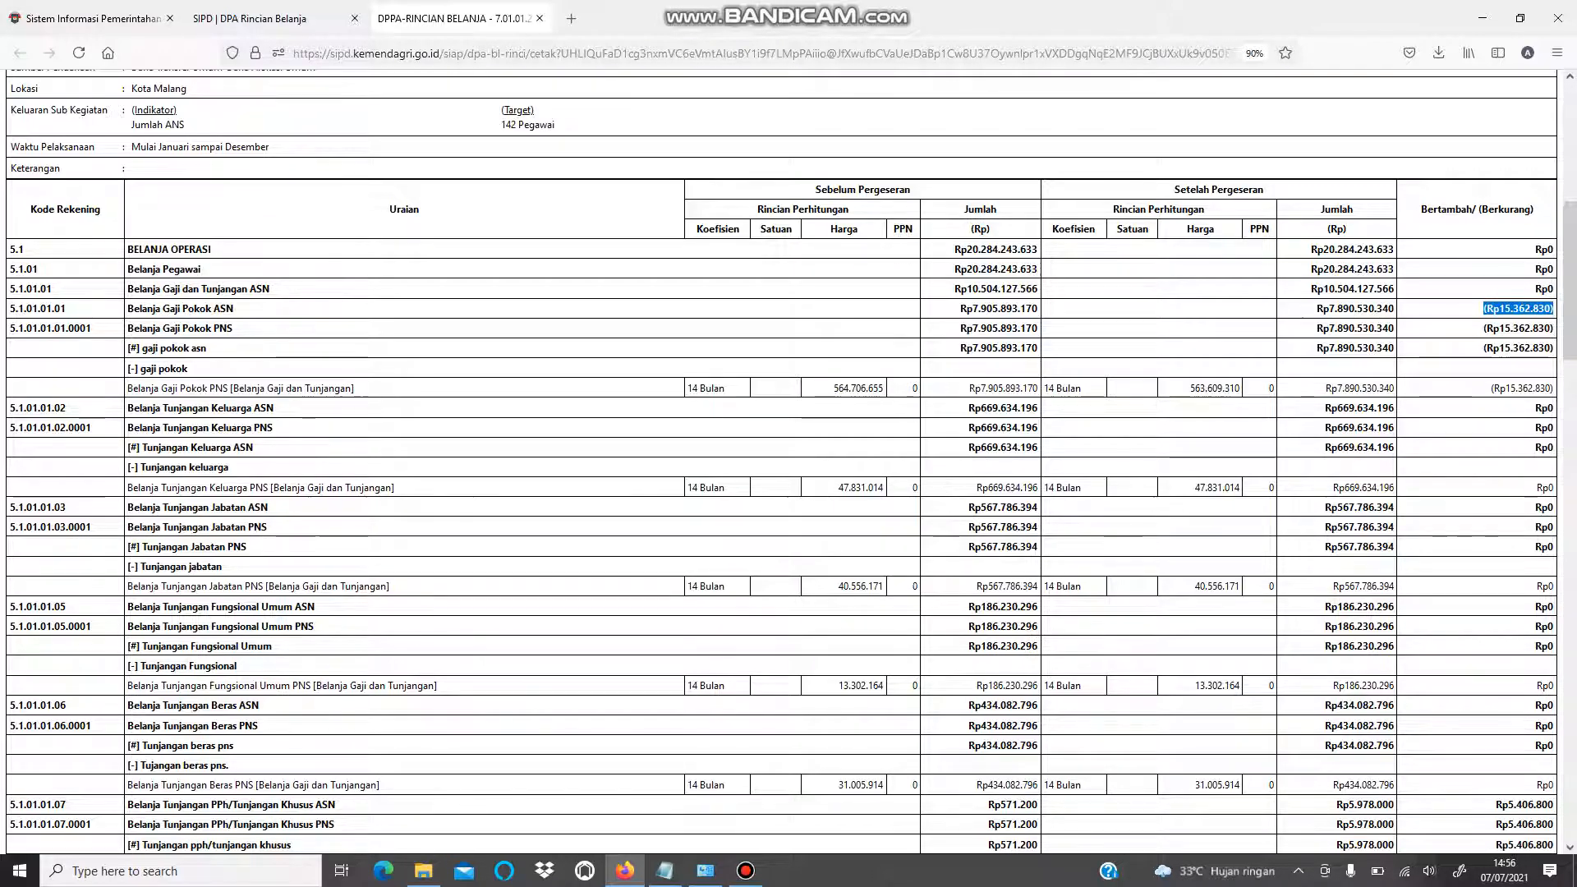
scroll(780, 460, down, 8)
scroll(780, 460, up, 4)
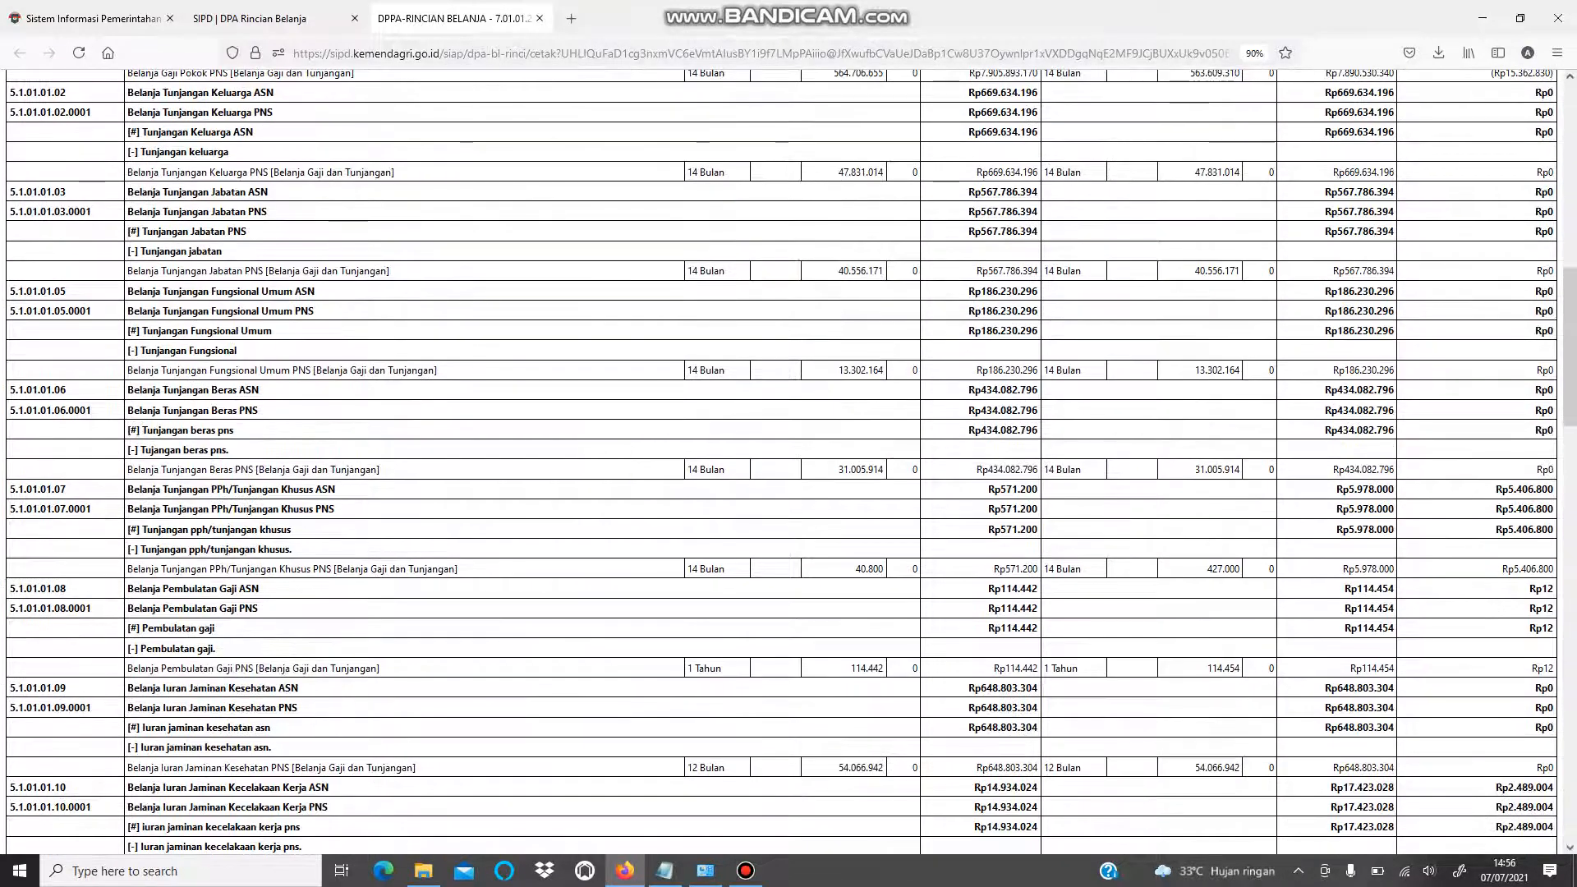
- Close the DPPA print tab and the Pilih Jadwal dialog
key(ctrl+w)
click(1086, 453)
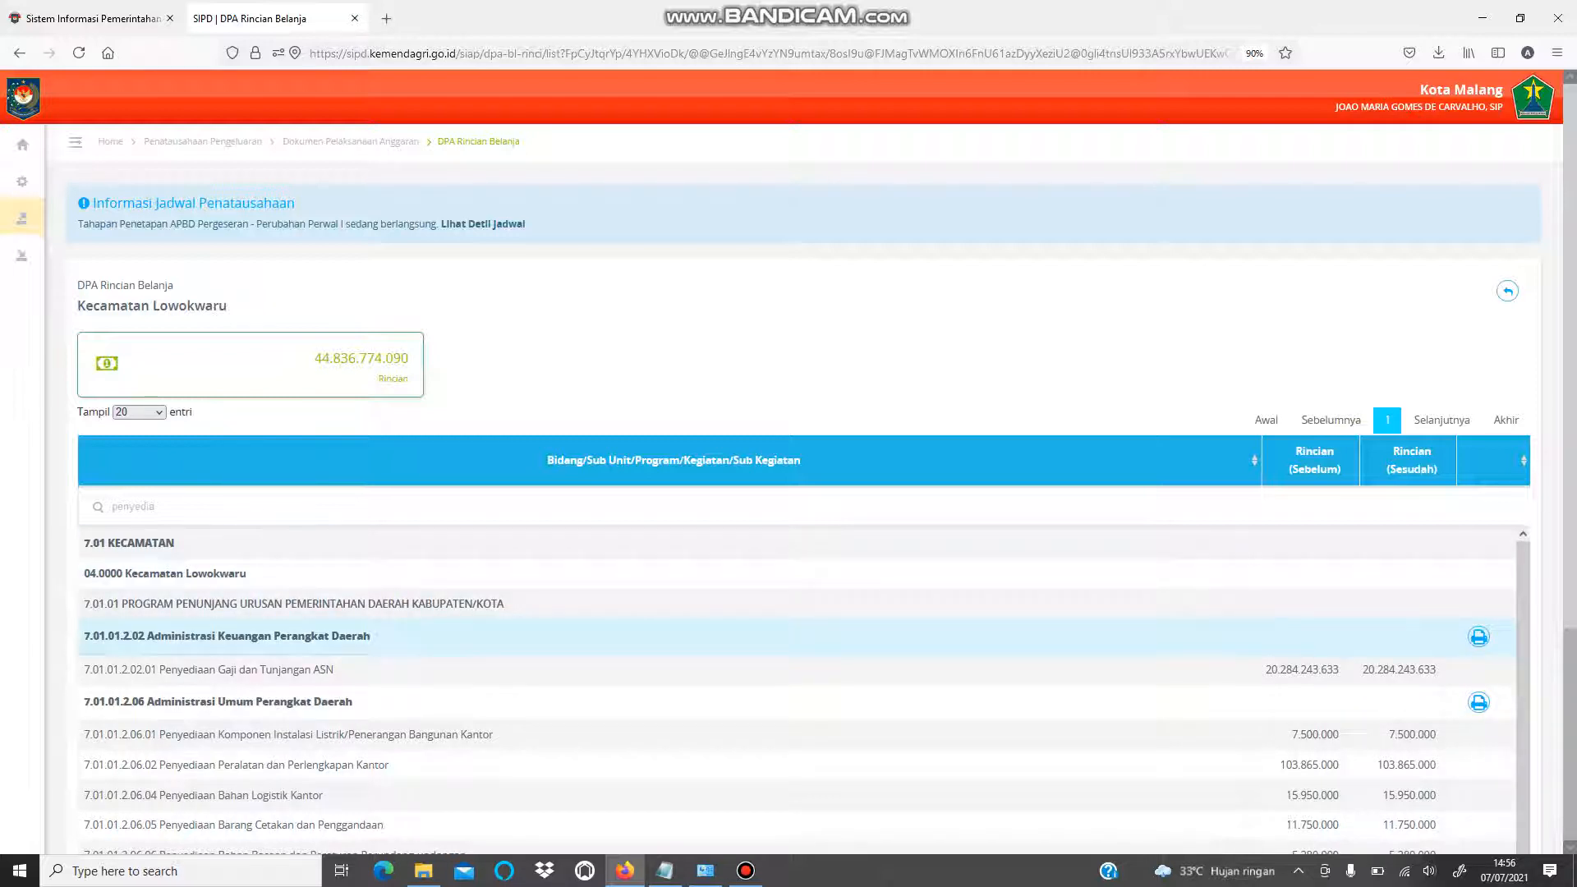
scroll(788, 565, down, 3)
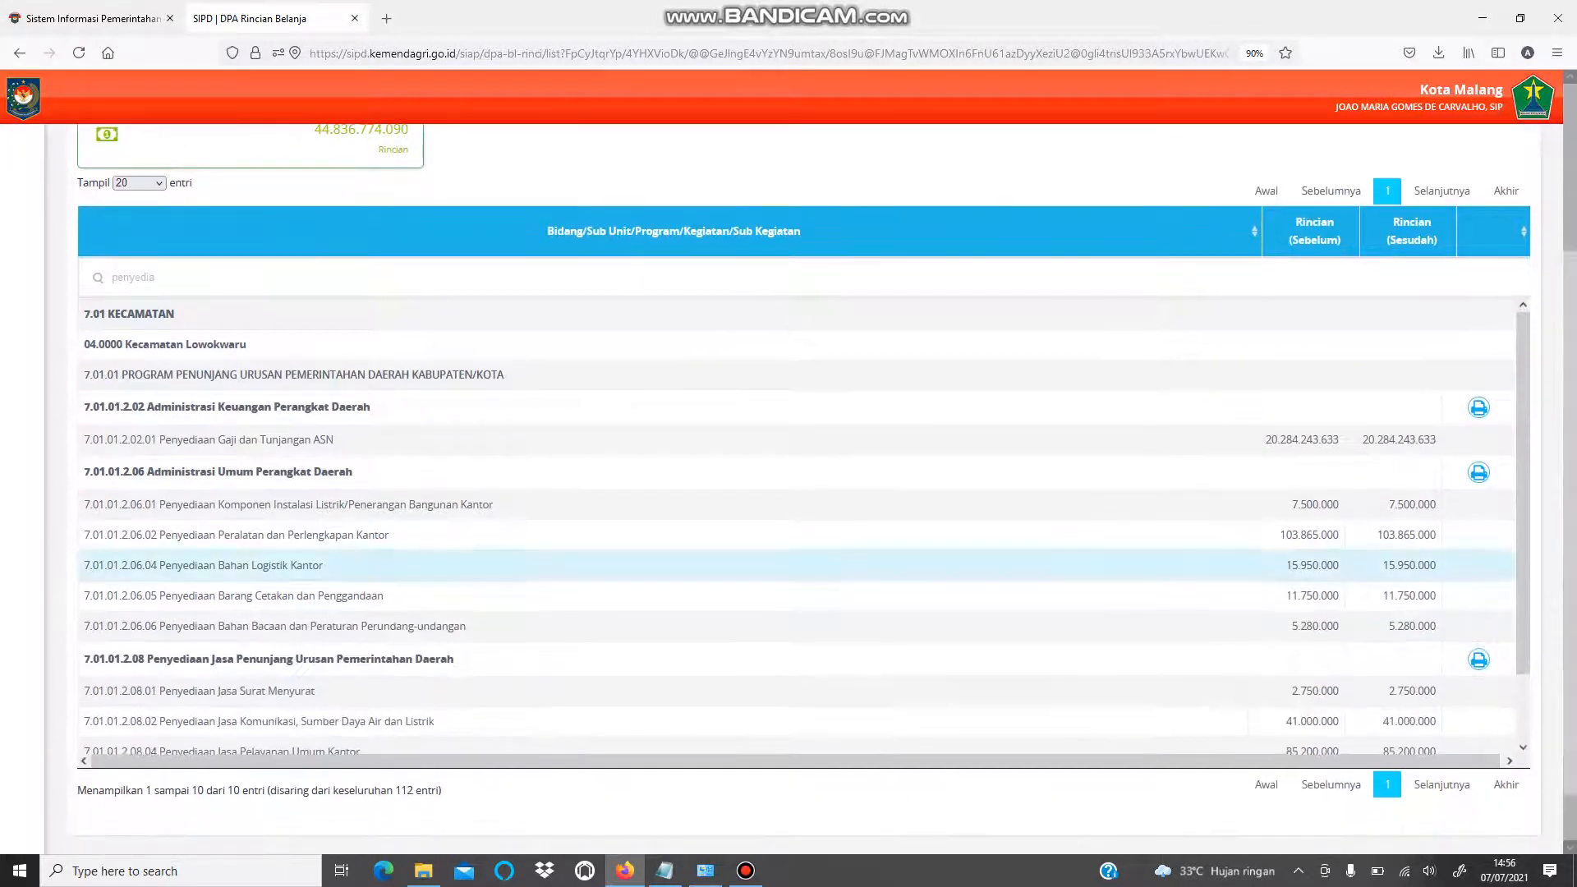